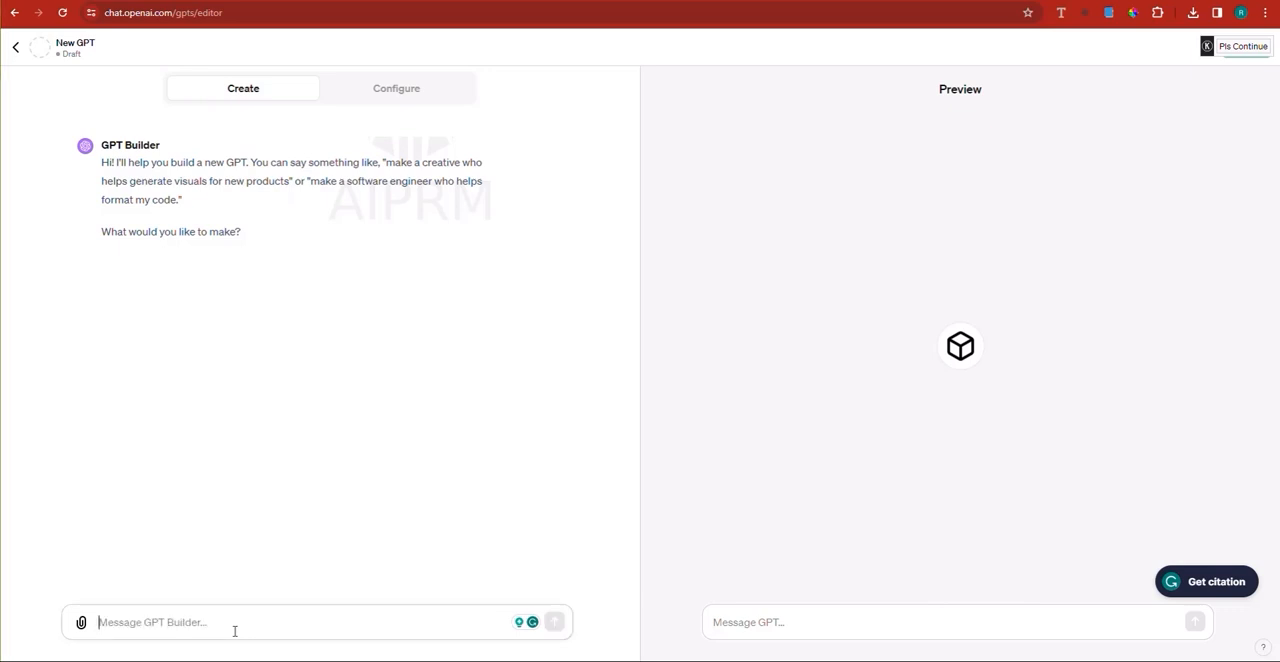
Step: Send the GPT Builder the message "I am building a brand logo designer."
text(I am b)
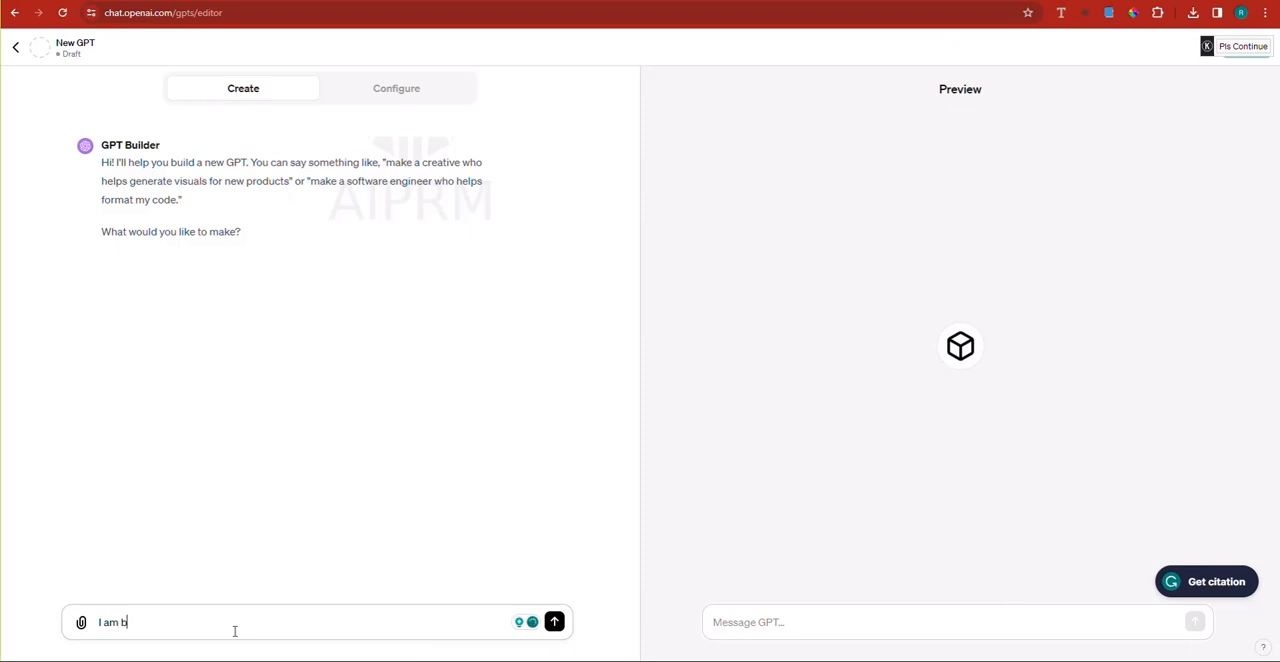
text(uilding a )
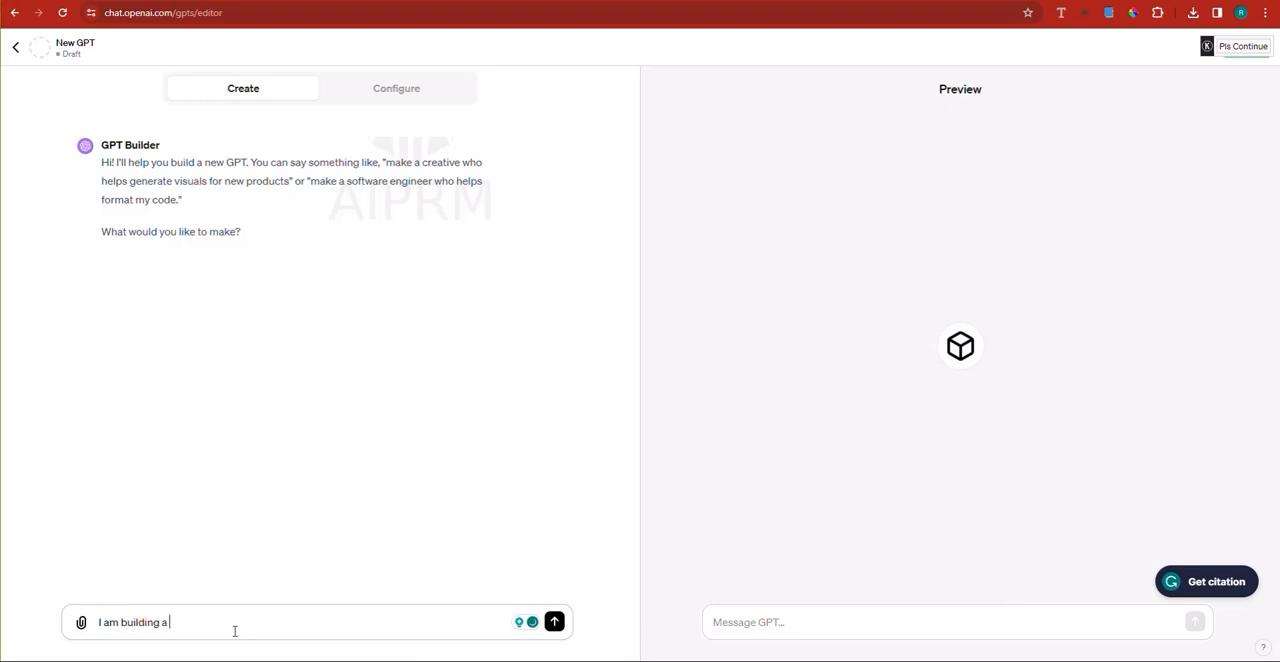
text(brand logo desig)
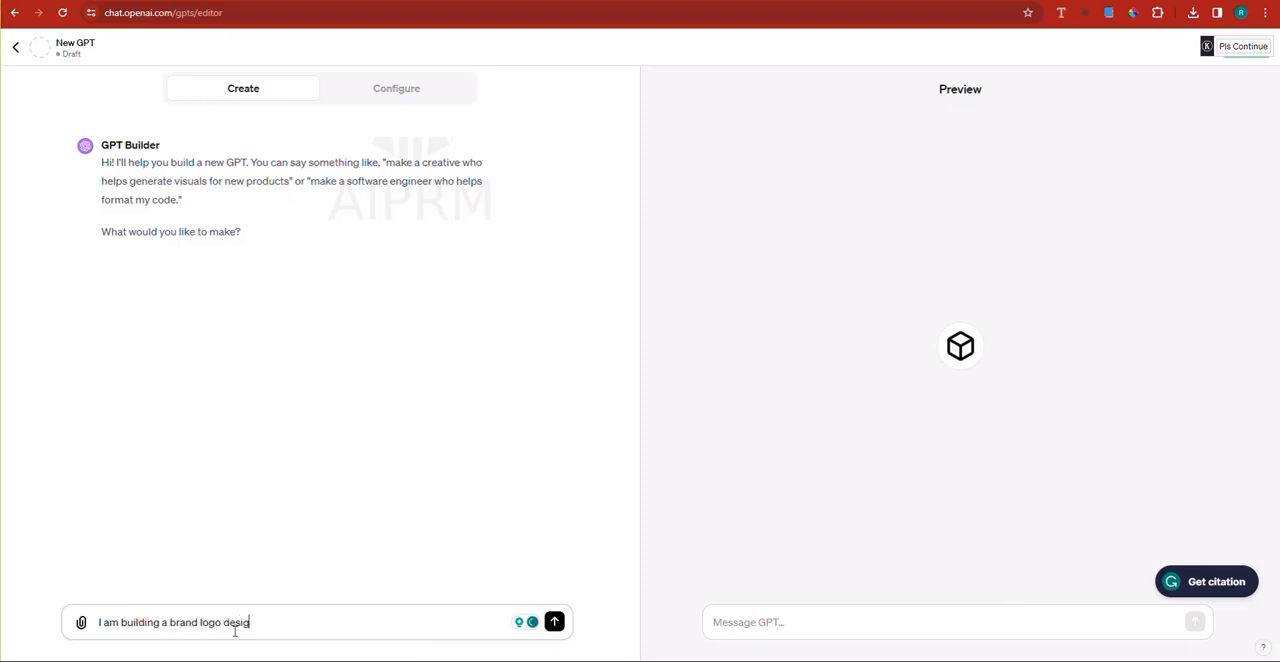
text(ner.)
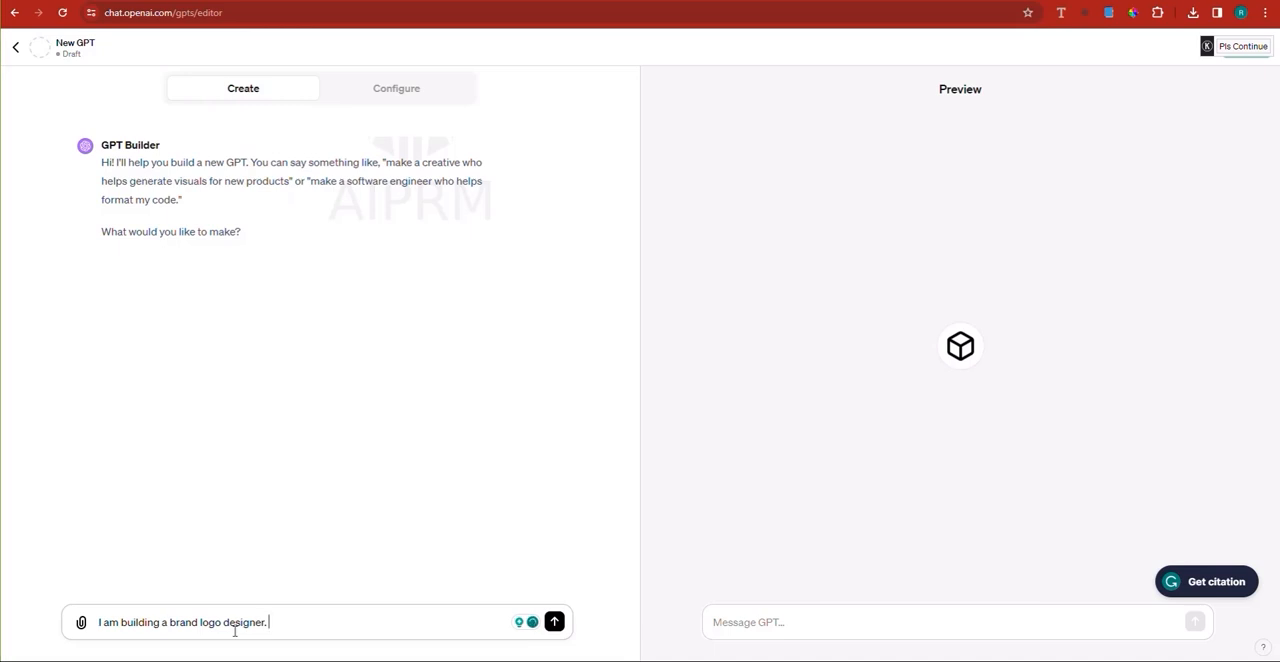
key(Return)
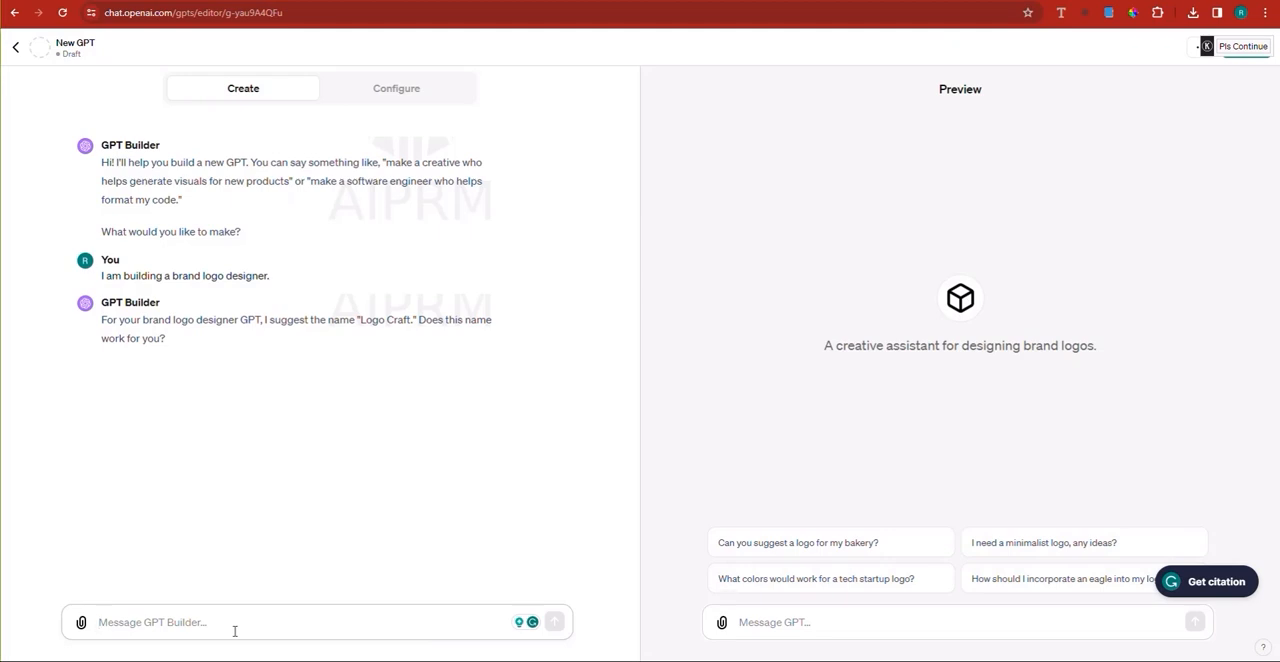
Step: Reject the suggested name by replying "NO, change it to something special, and add a marketing touch"
text(NO? CHANGE)
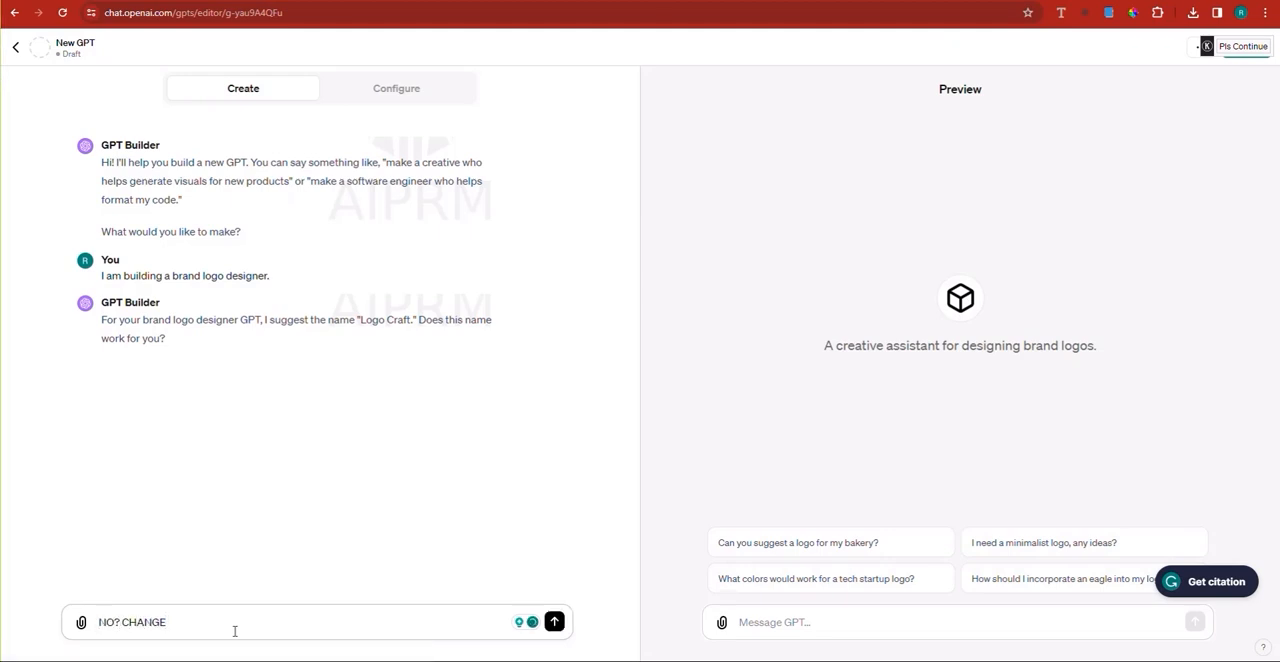
key(BackSpace)
key(BackSpace)
key(BackSpace)
key(BackSpace)
key(BackSpace)
key(BackSpace)
key(BackSpace)
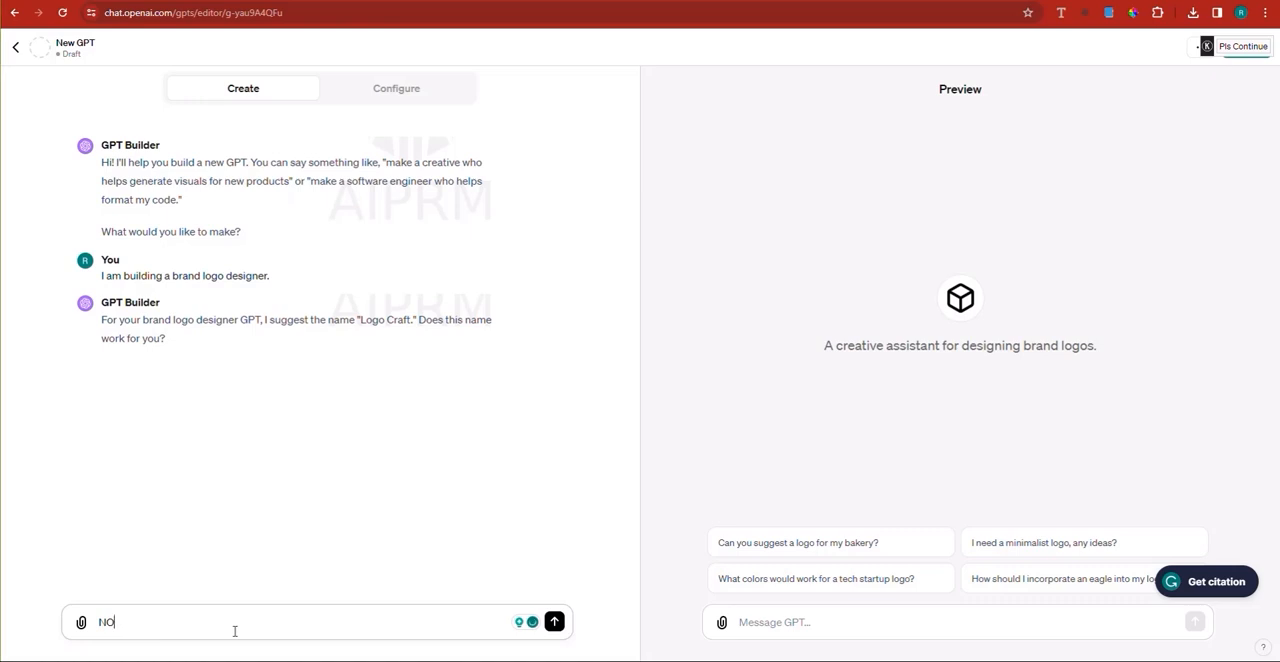
text(, change )
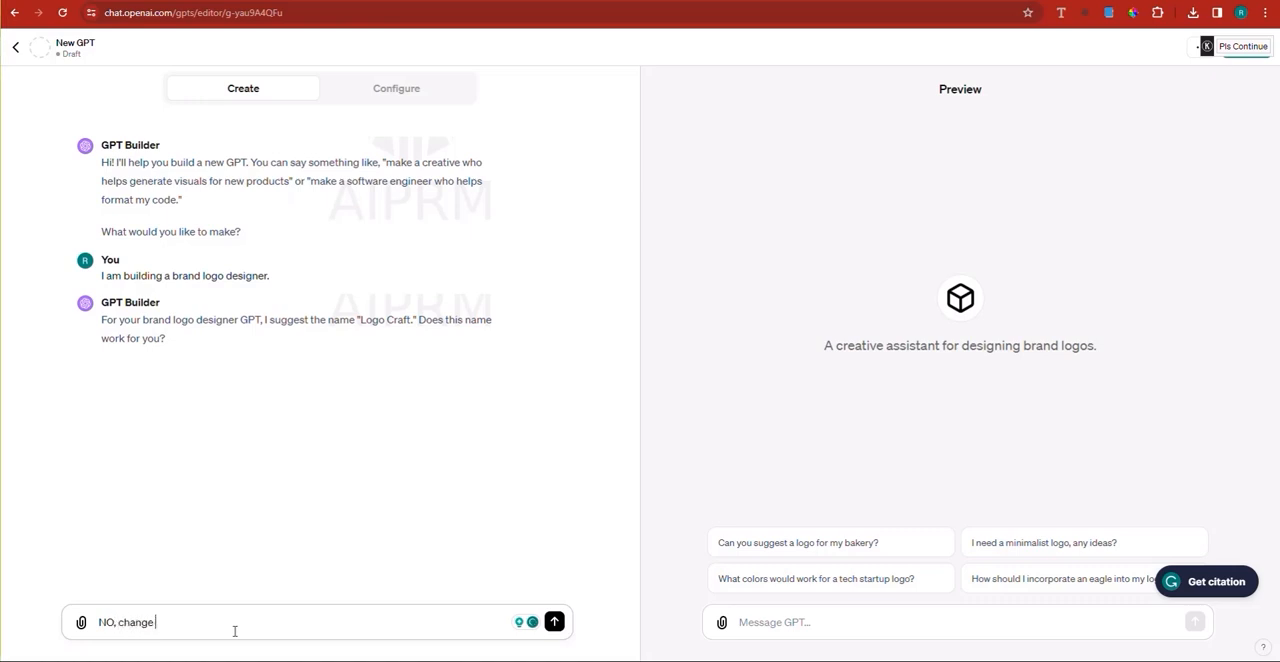
text(it to some)
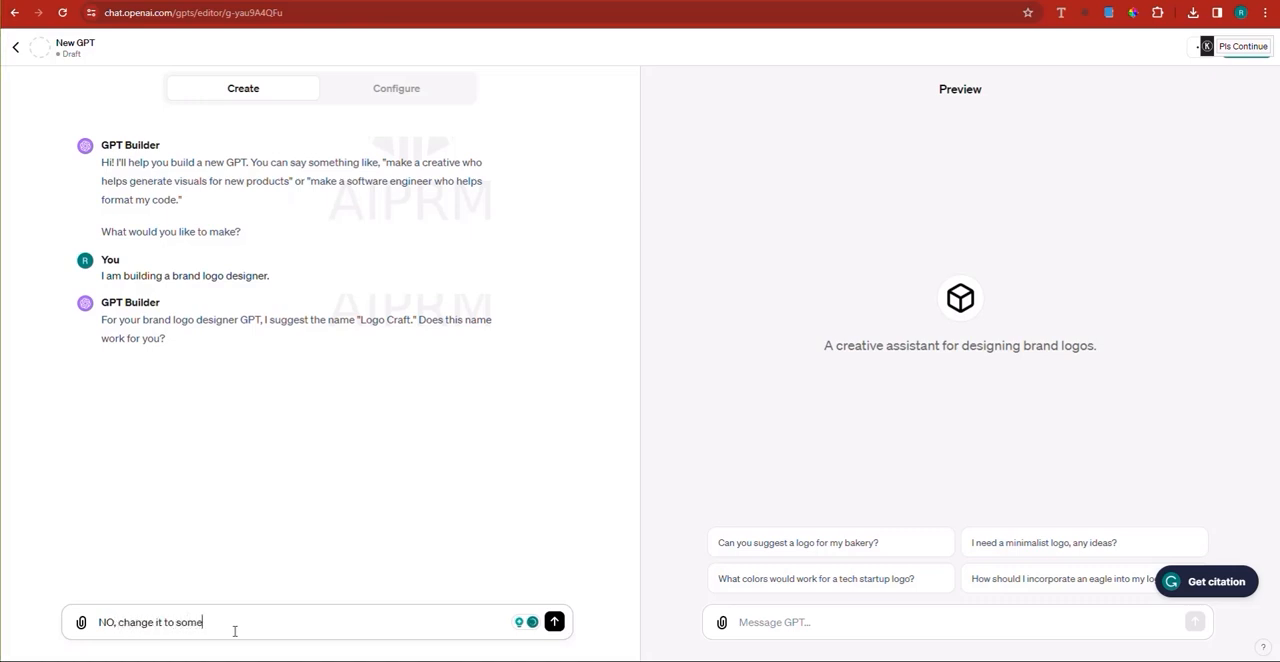
text(thing pape)
key(BackSpace)
key(BackSpace)
key(BackSpace)
key(BackSpace)
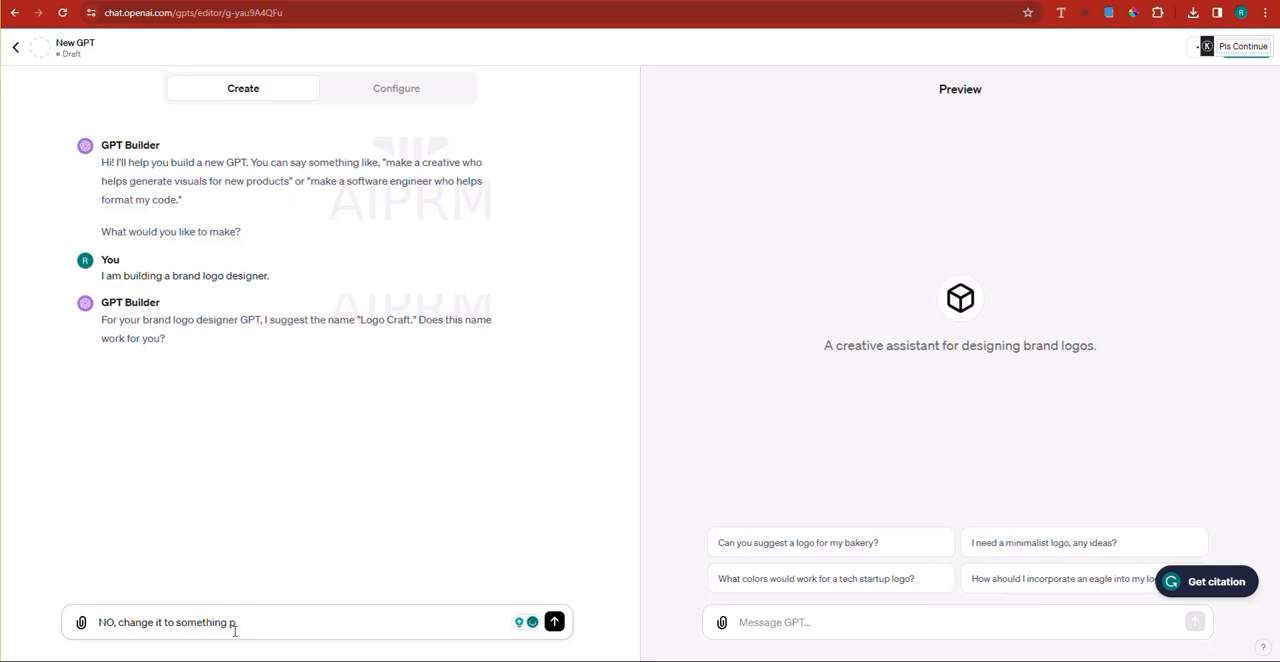
text(special, and add a ar)
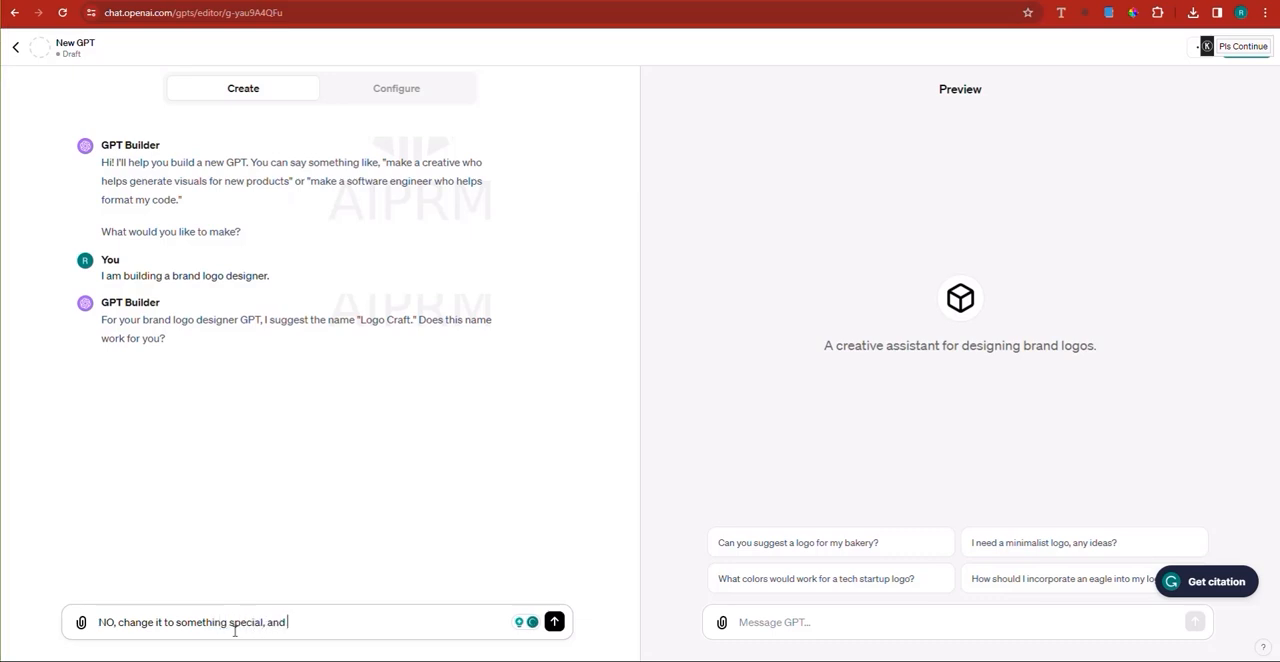
key(BackSpace)
key(BackSpace)
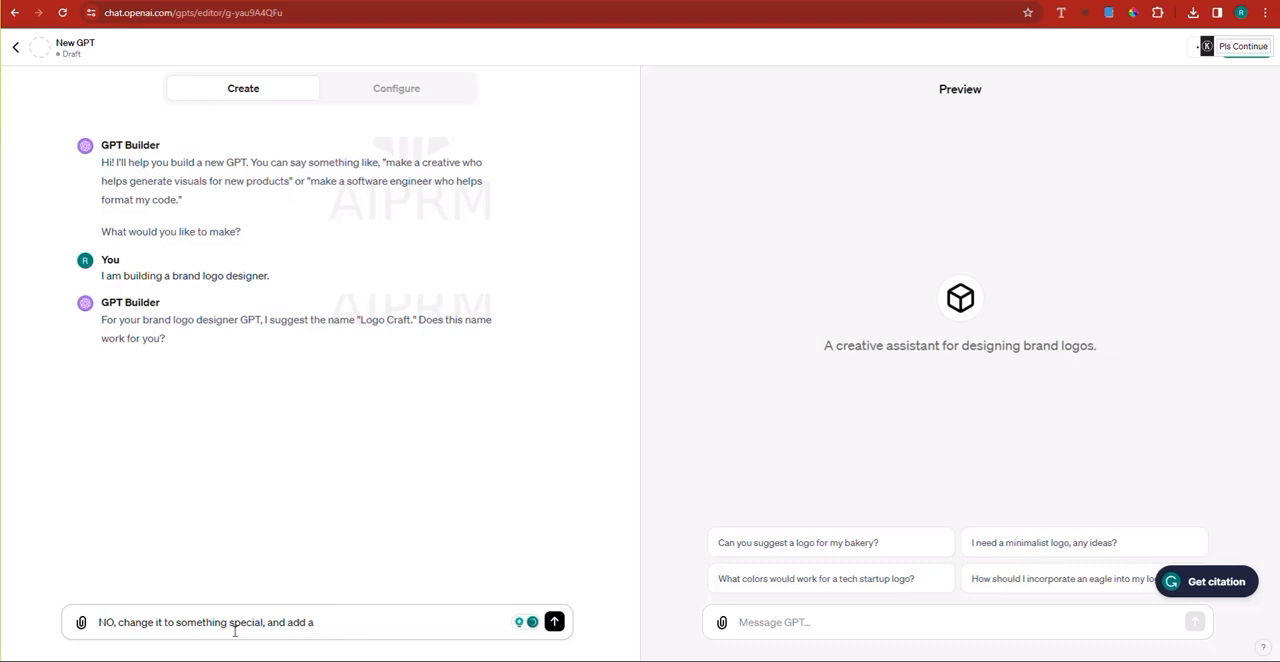
text(marketing ottouch)
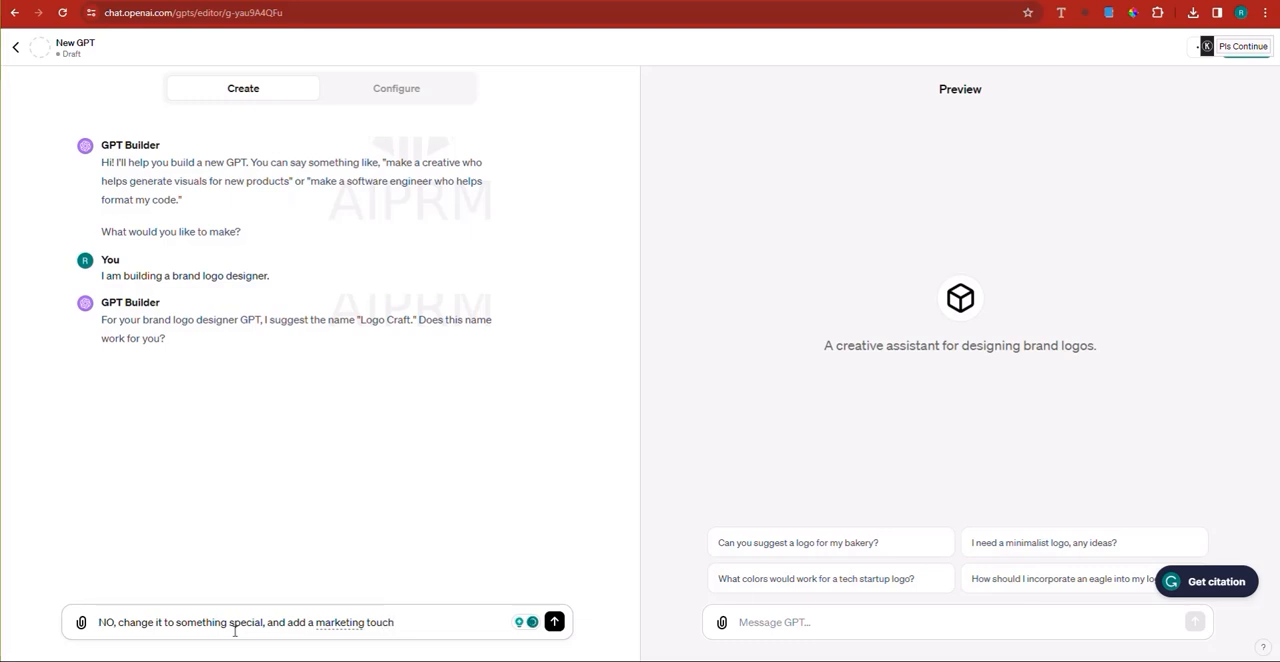
key(Return)
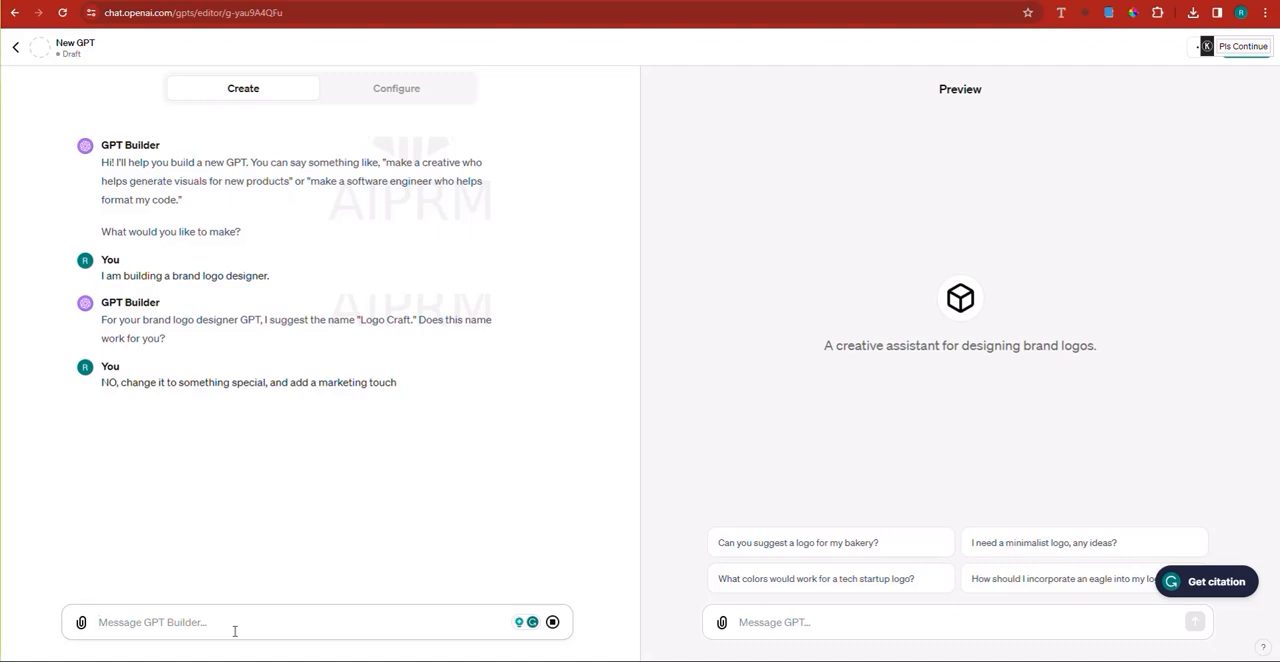
triple_click(220, 388)
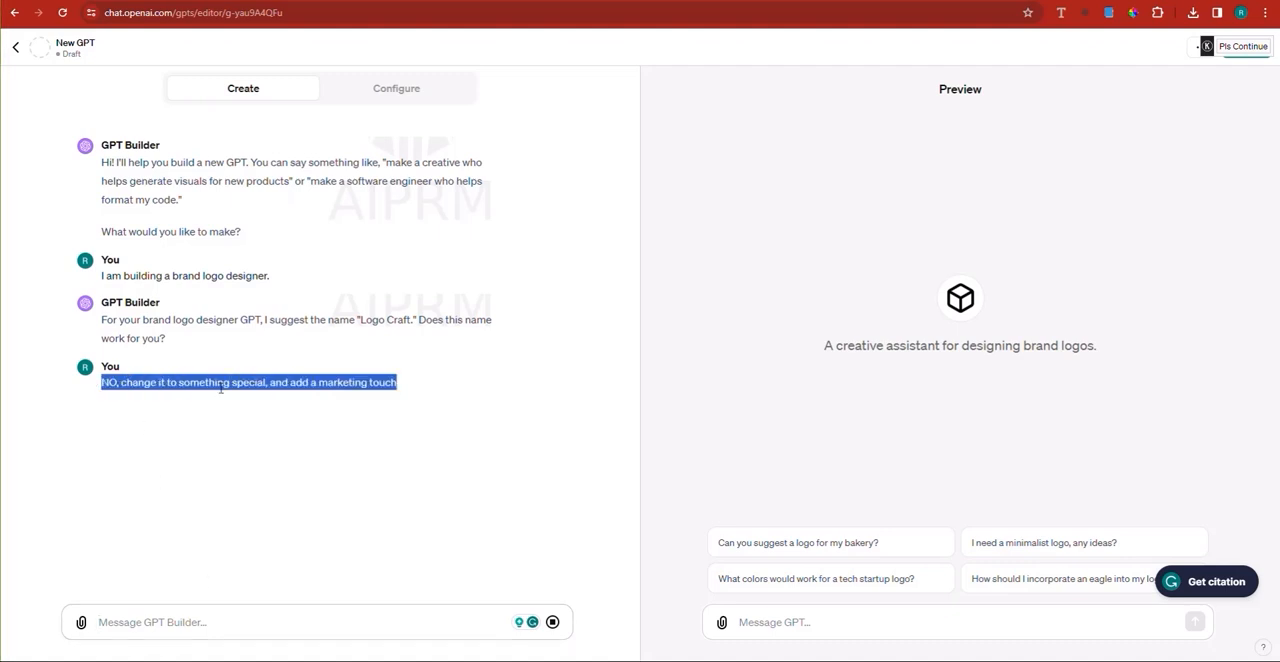
right_click(249, 393)
click(270, 402)
click(136, 622)
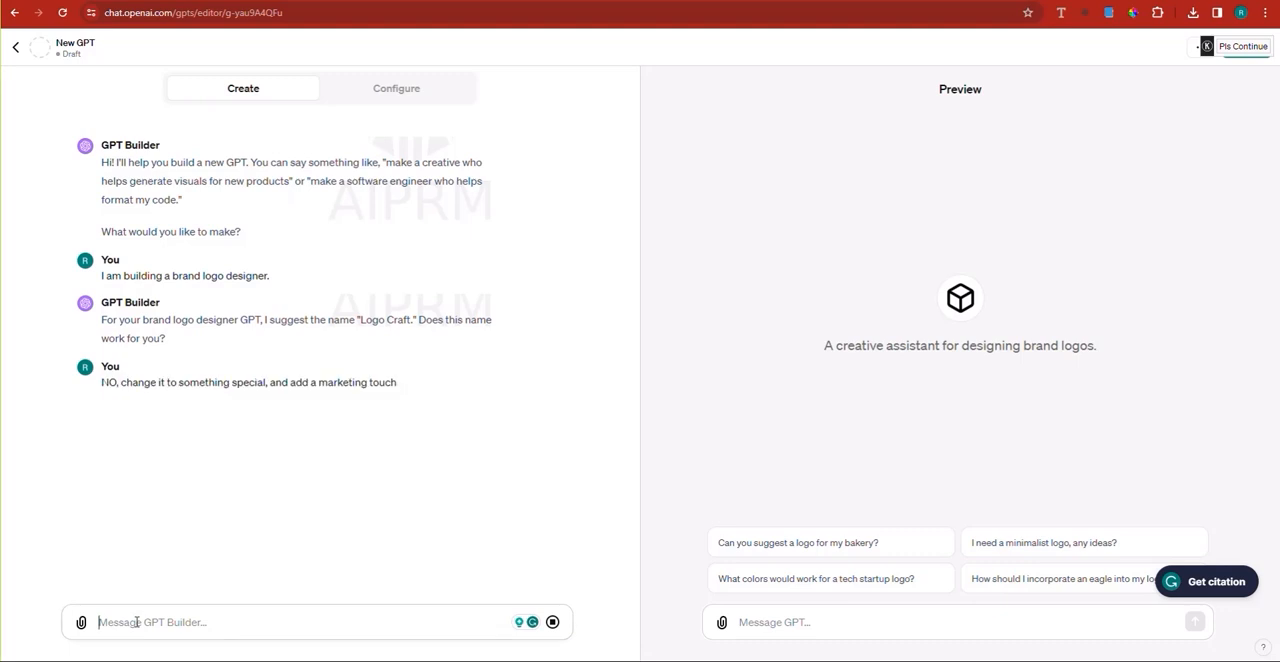
key(ctrl+v)
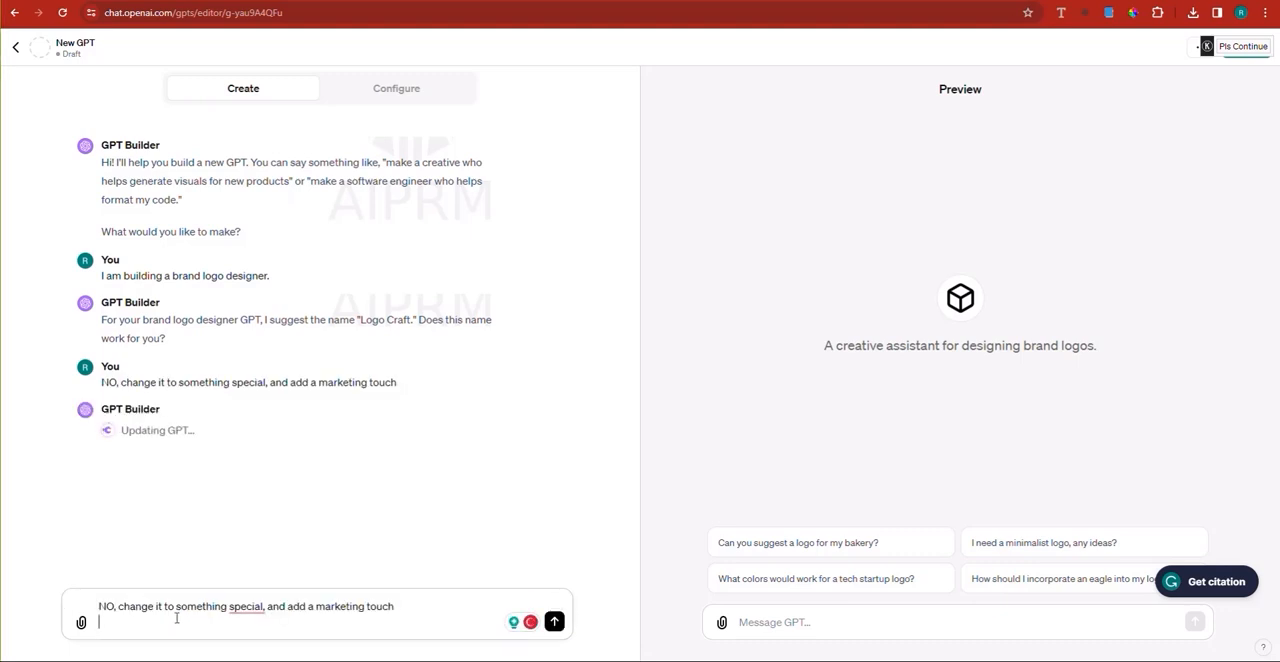
key(ctrl+a)
key(BackSpace)
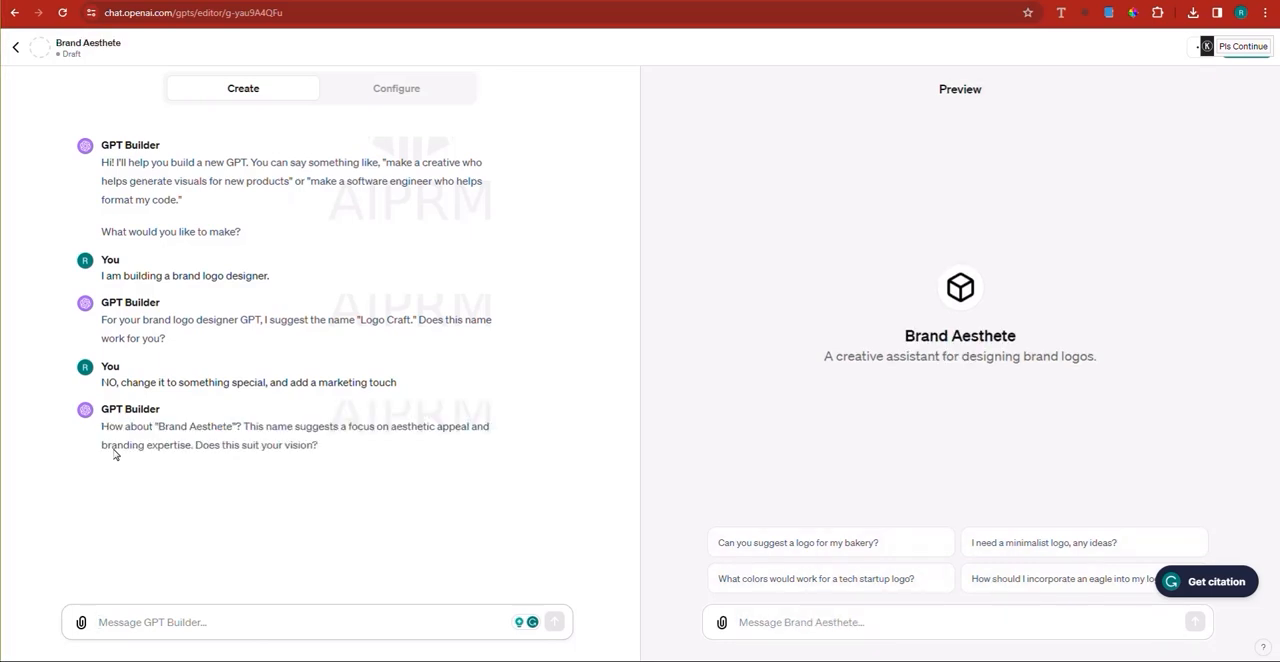
Step: Reply to the second name suggestion with "not really, make it fancy."
text(not really)
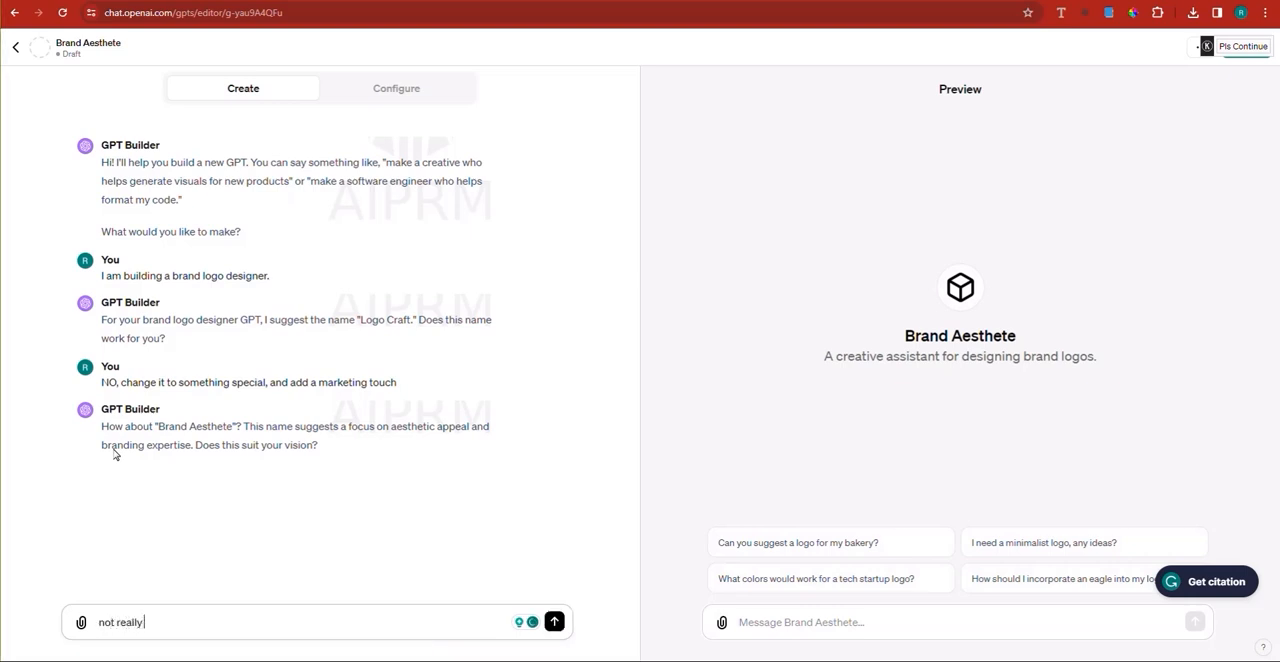
text(, make it)
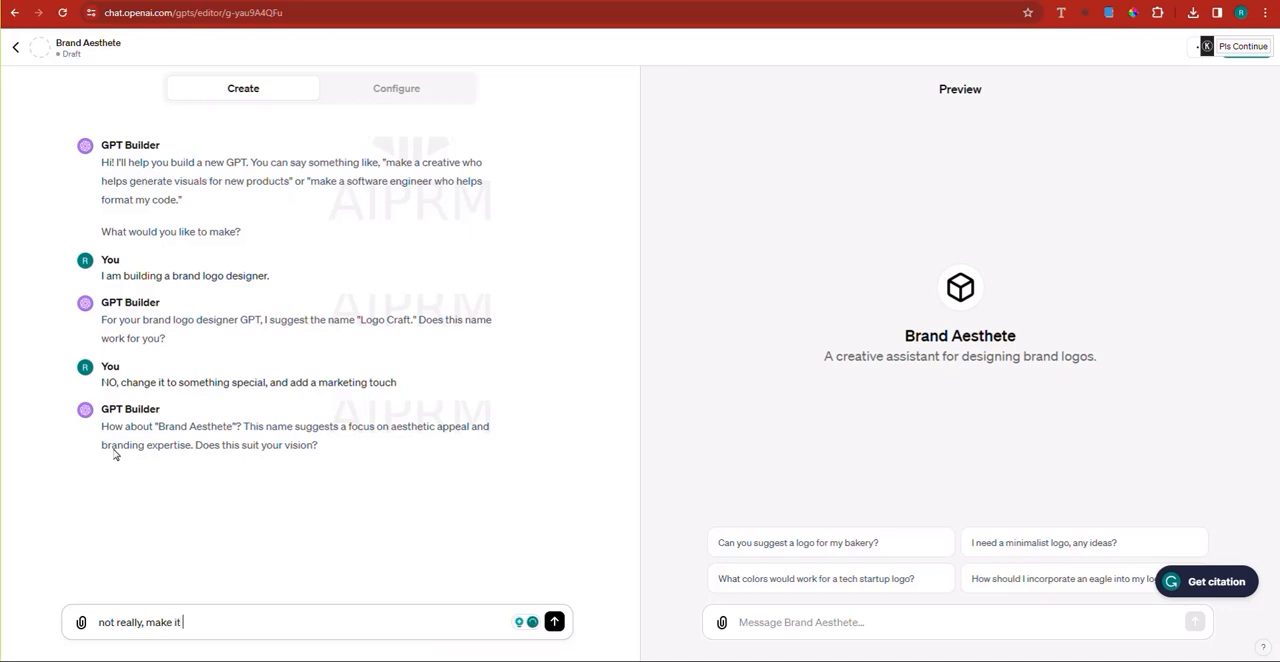
text( fancy)
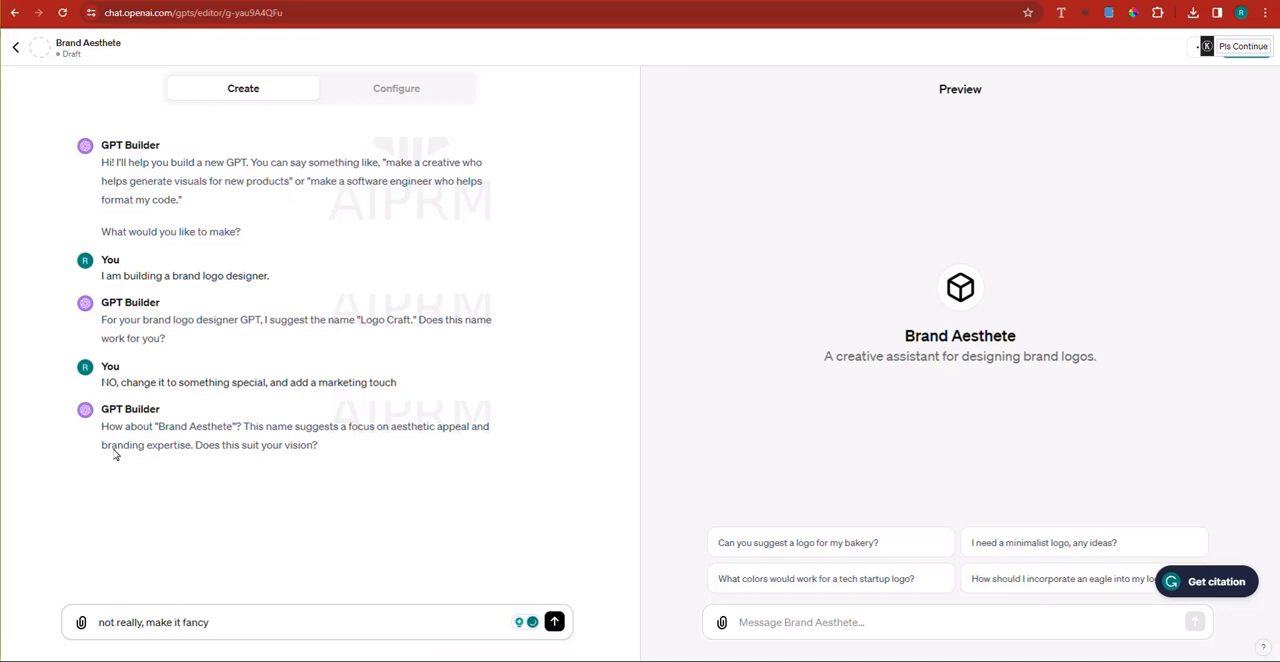
key(Return)
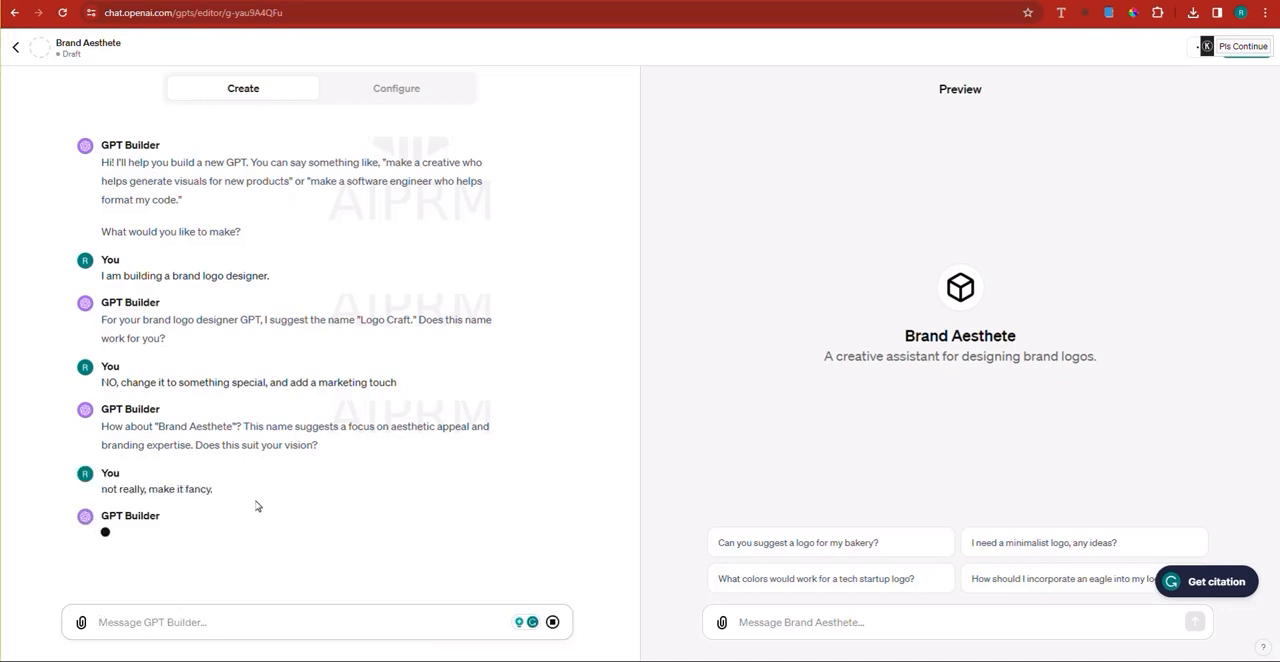
Step: Reply "no it's a brand logo designer, make sure to stick it to it, and give it a special brand name" and regenerate the response
text(no)
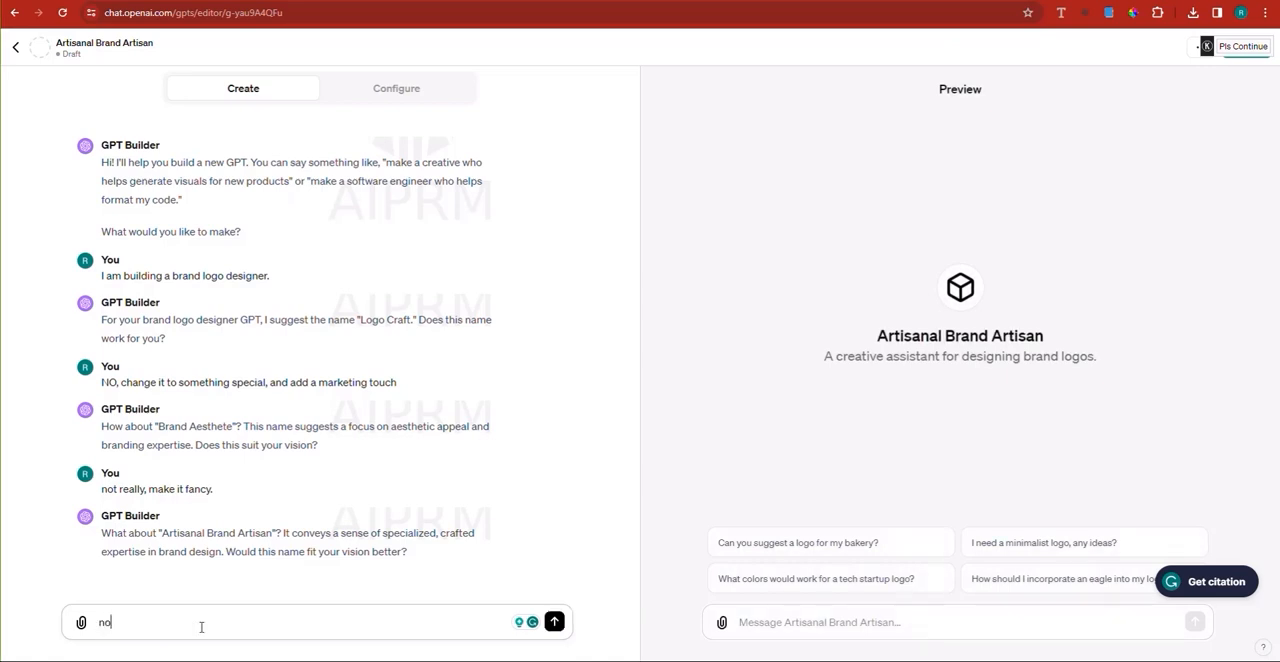
text( it's a brand)
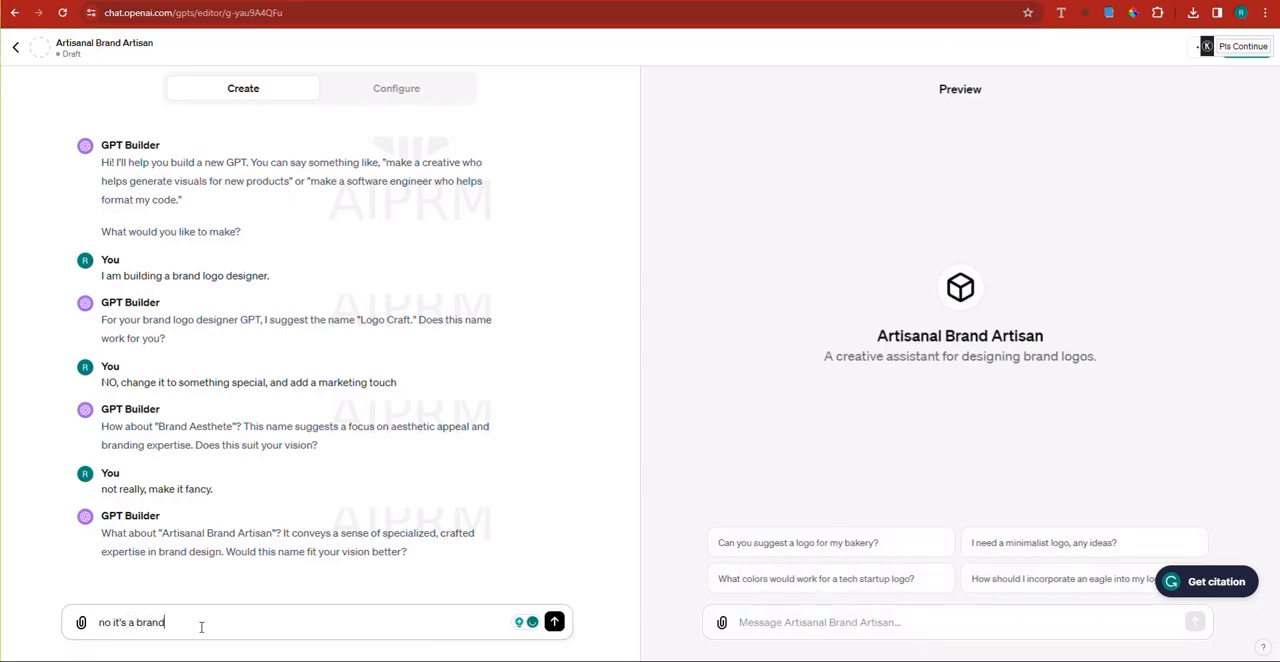
text( logo designer,)
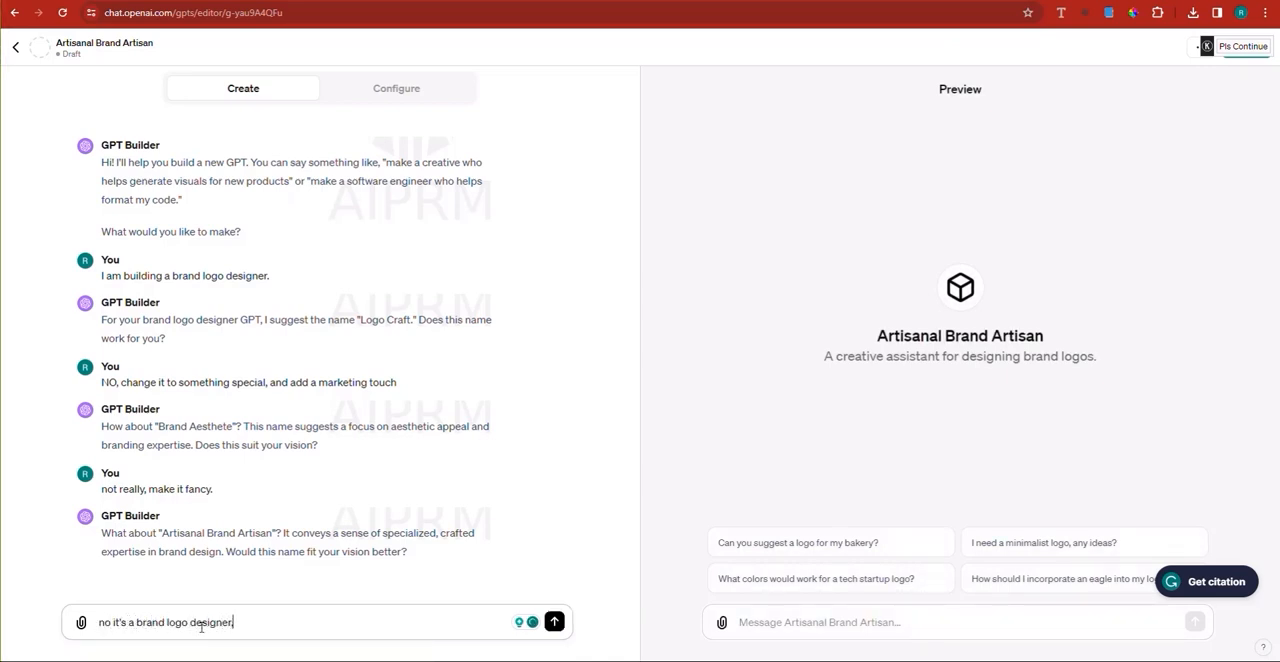
text( make sure to )
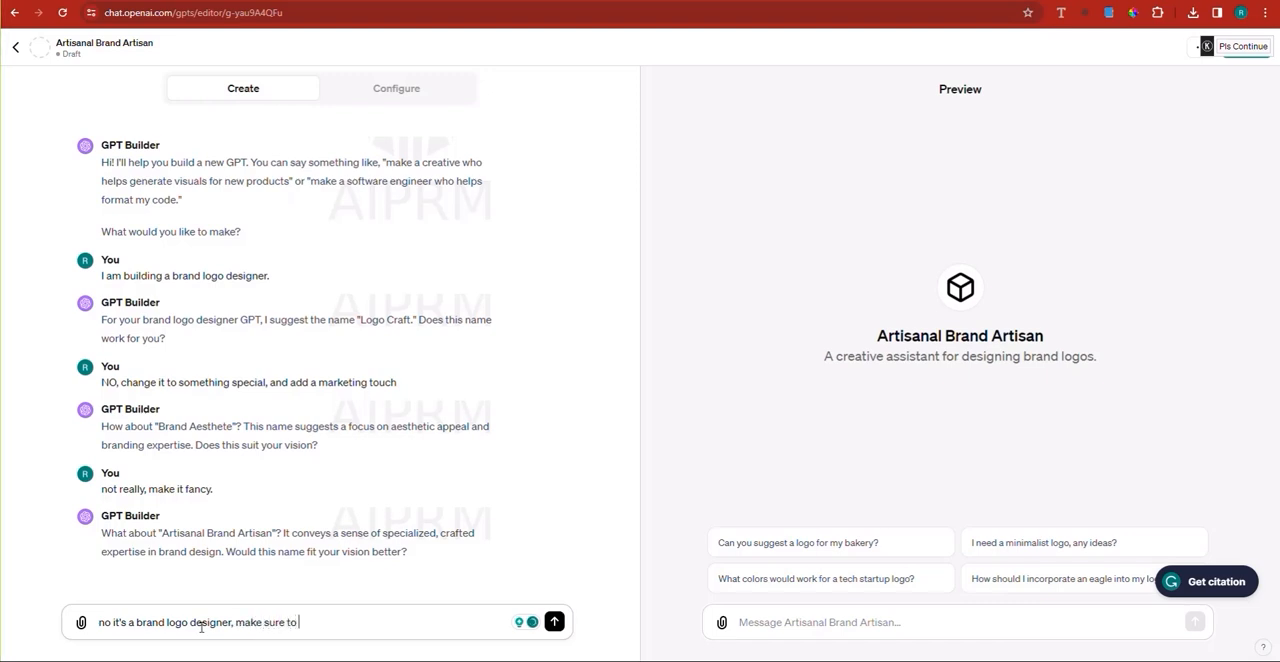
text(stick it to)
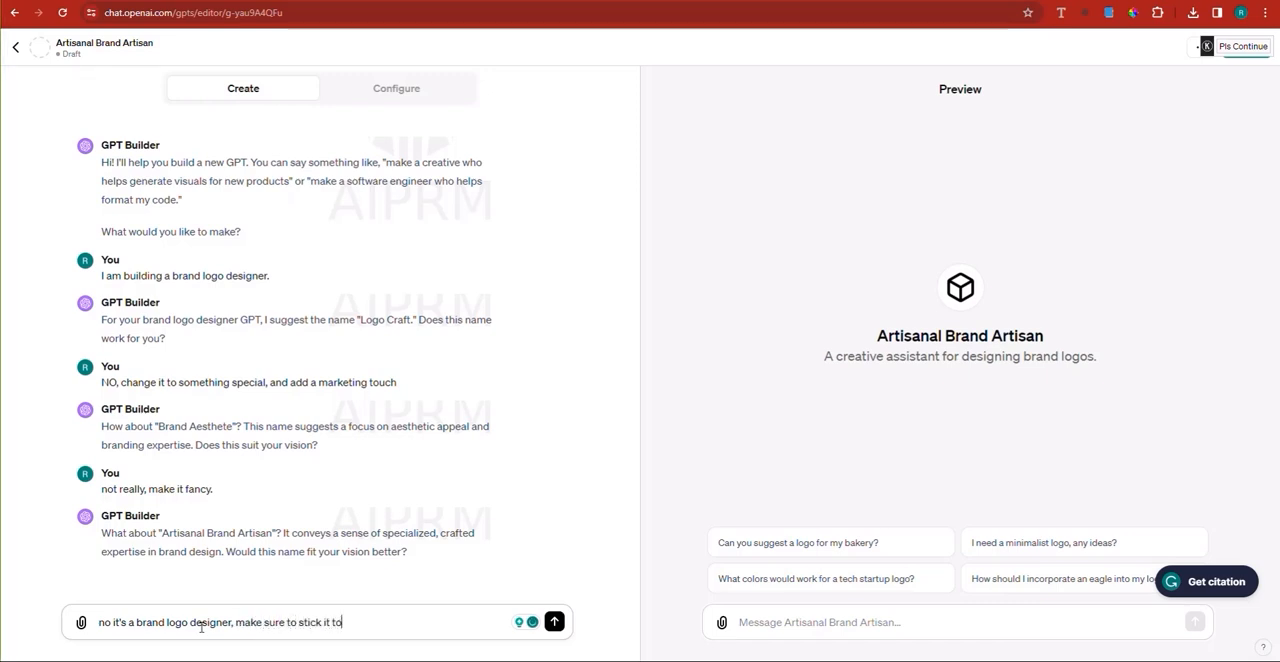
text( it. and giv)
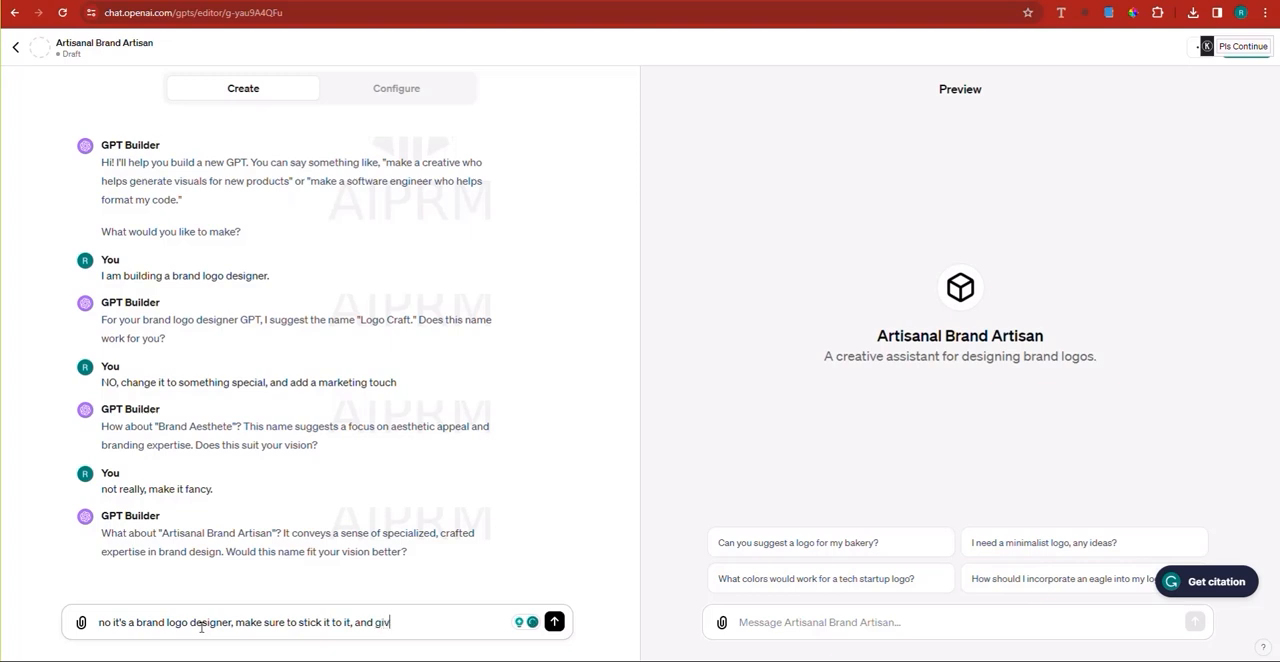
text(e it a special brand name)
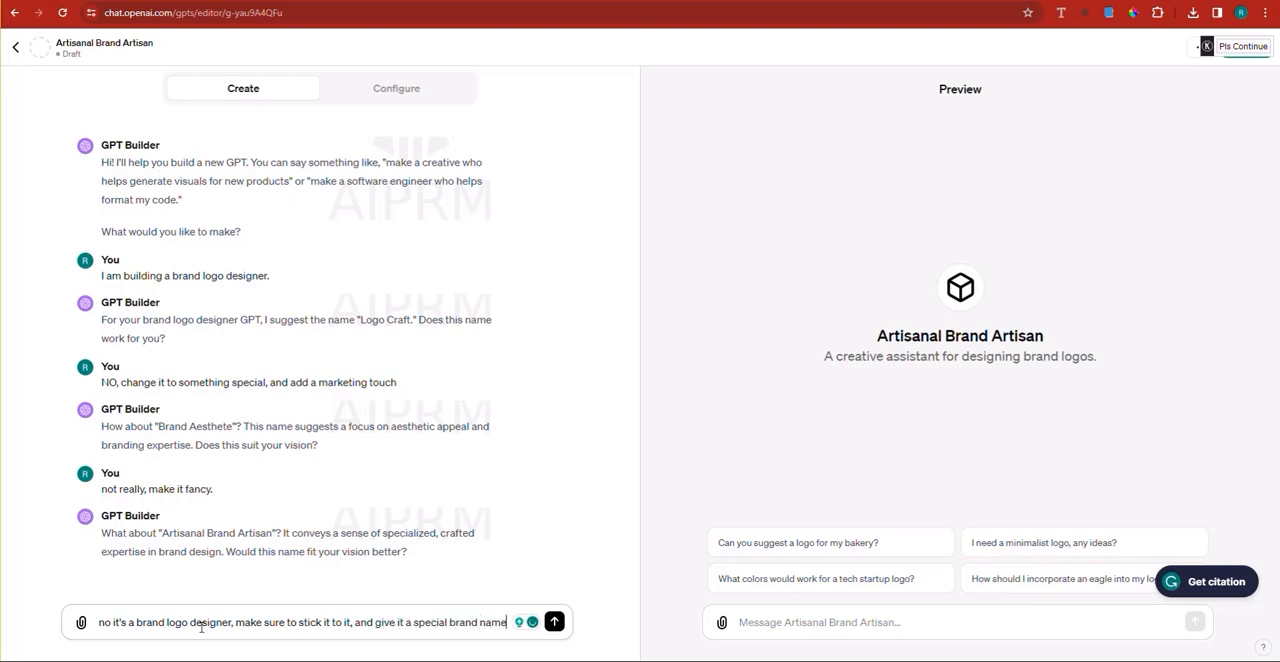
key(Return)
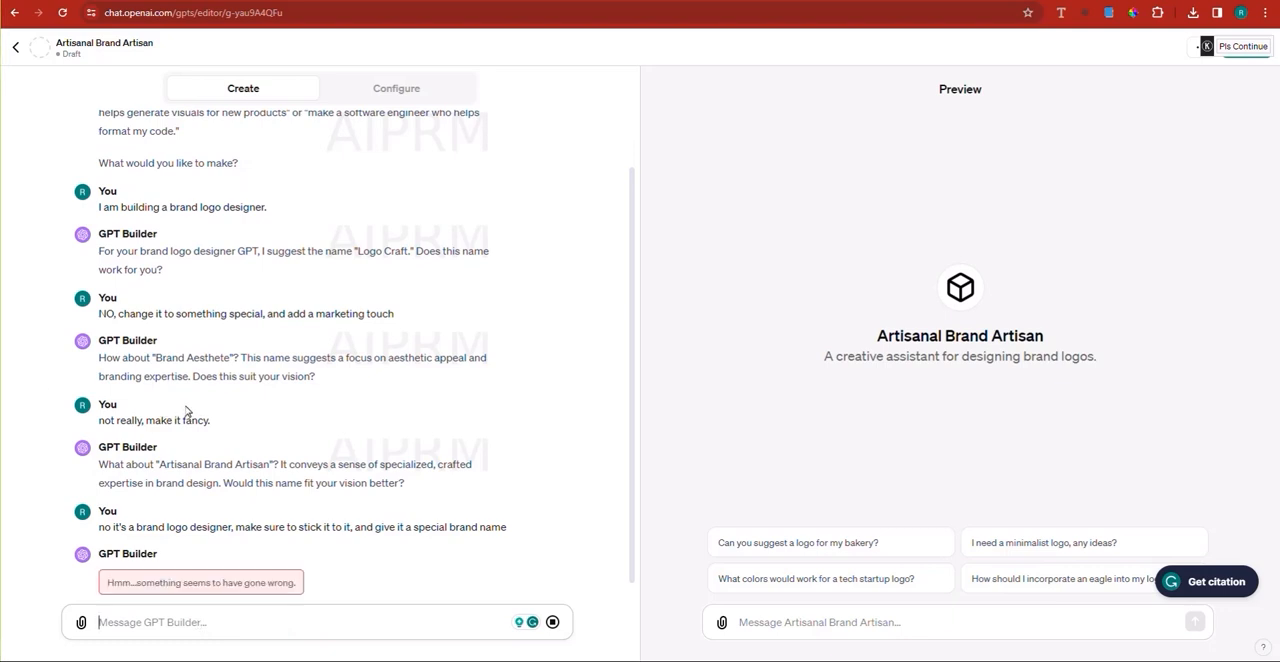
click(334, 626)
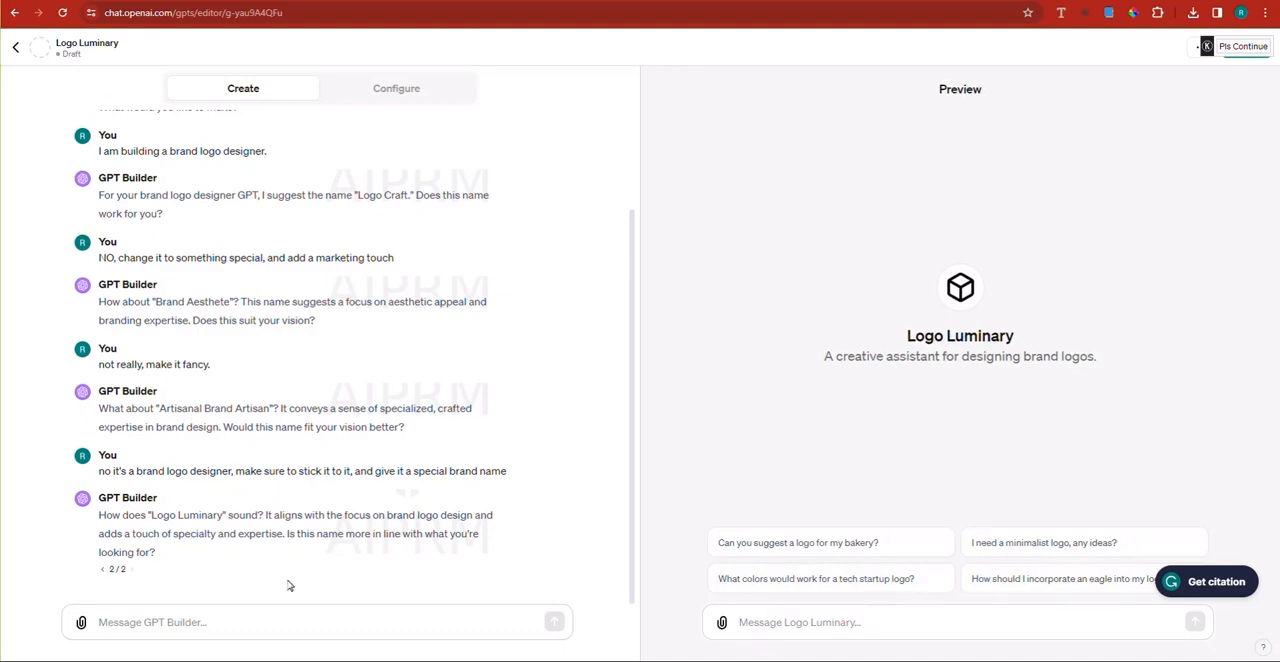
Step: Reply "ok go on" to the latest suggested name and ask the GPT Builder to design a logo for the GPT
click(250, 620)
text(ok go on,)
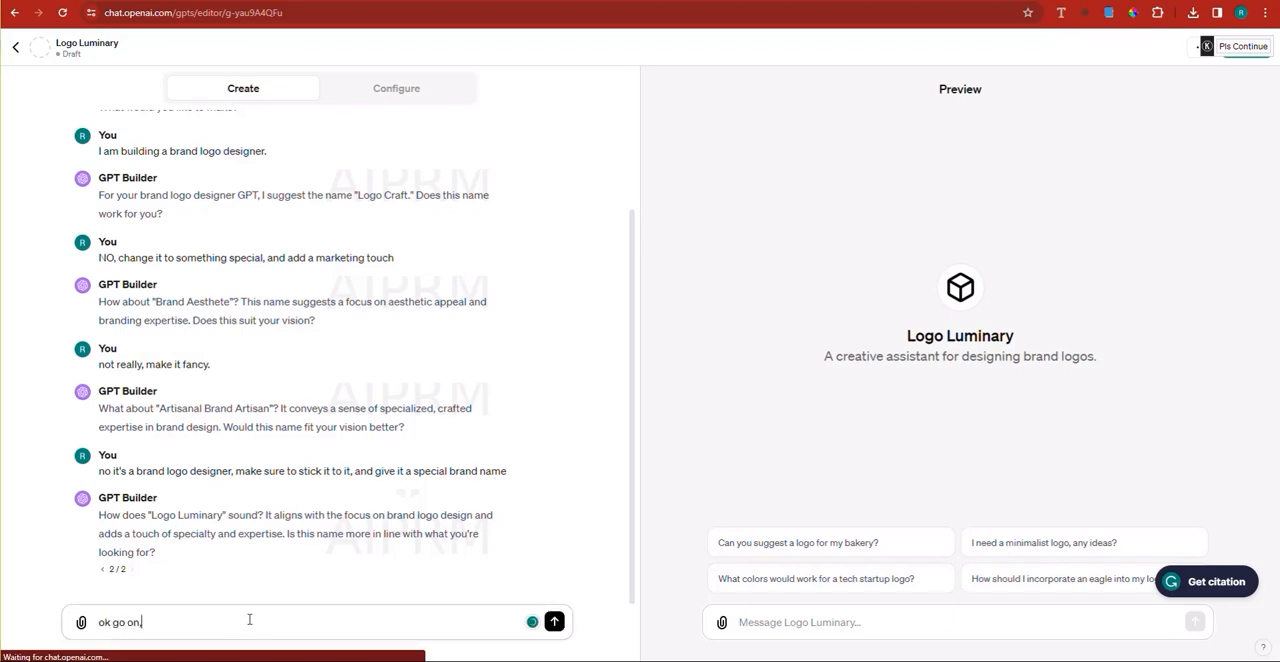
text( now desgin)
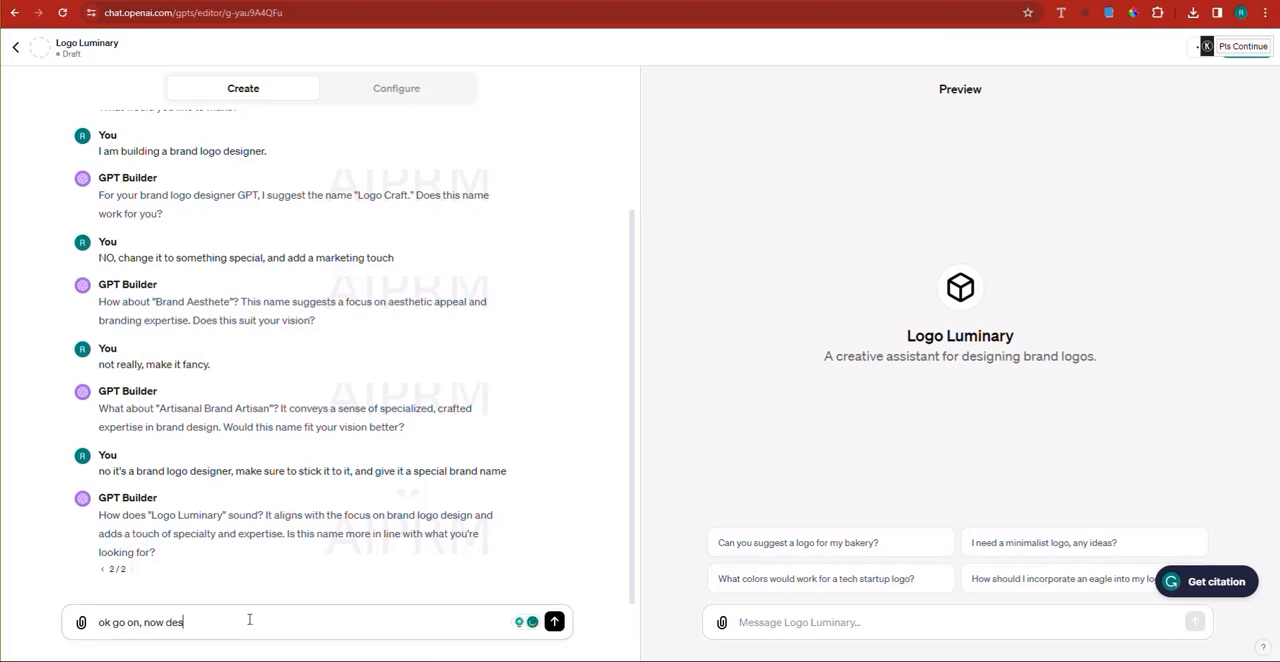
key(BackSpace)
key(BackSpace)
key(BackSpace)
text(i)
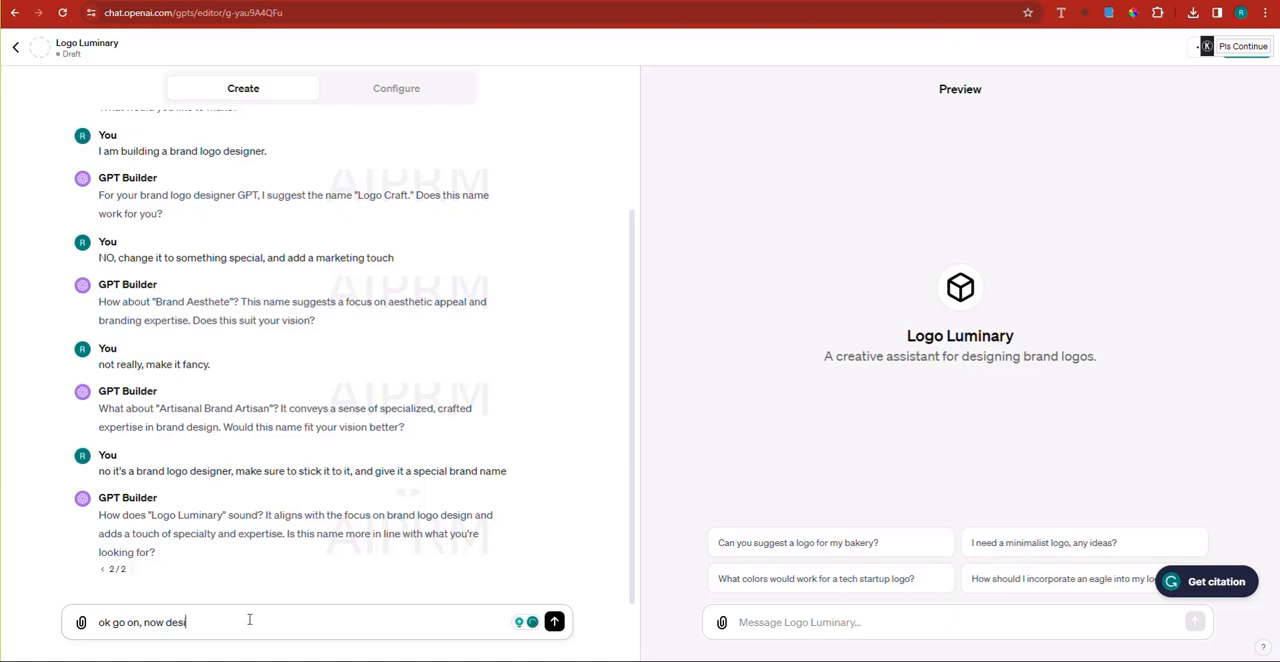
text(gn a logo for o)
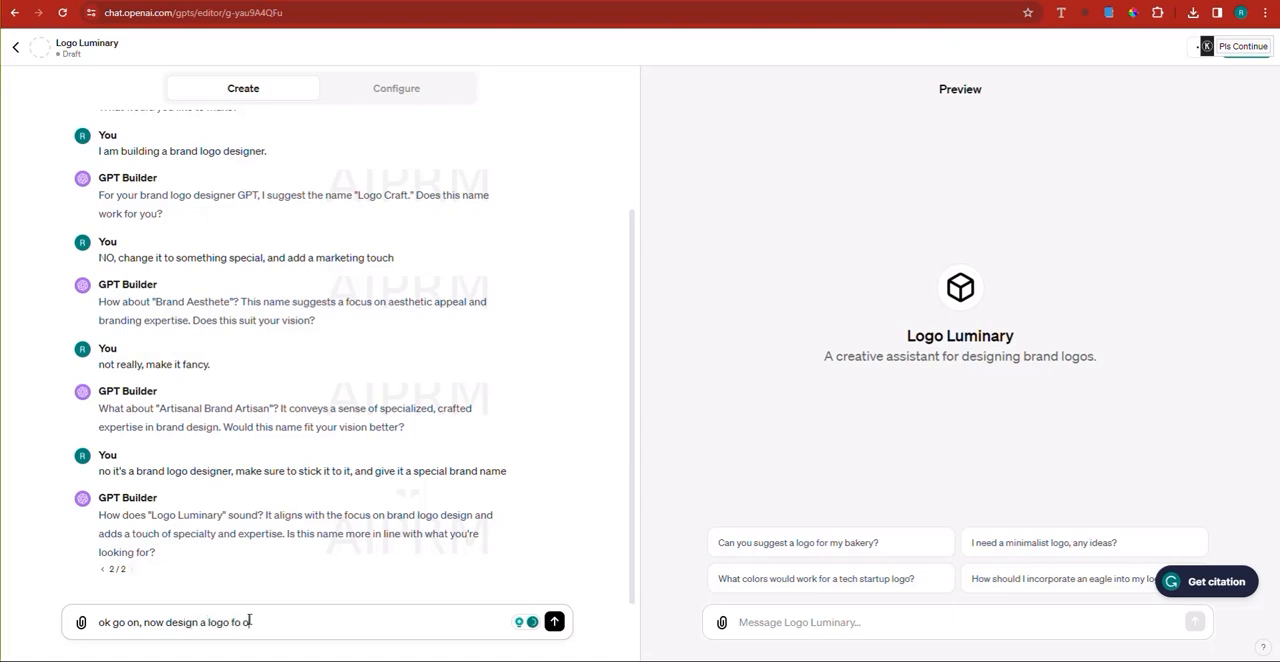
key(BackSpace)
key(BackSpace)
text(r our brn)
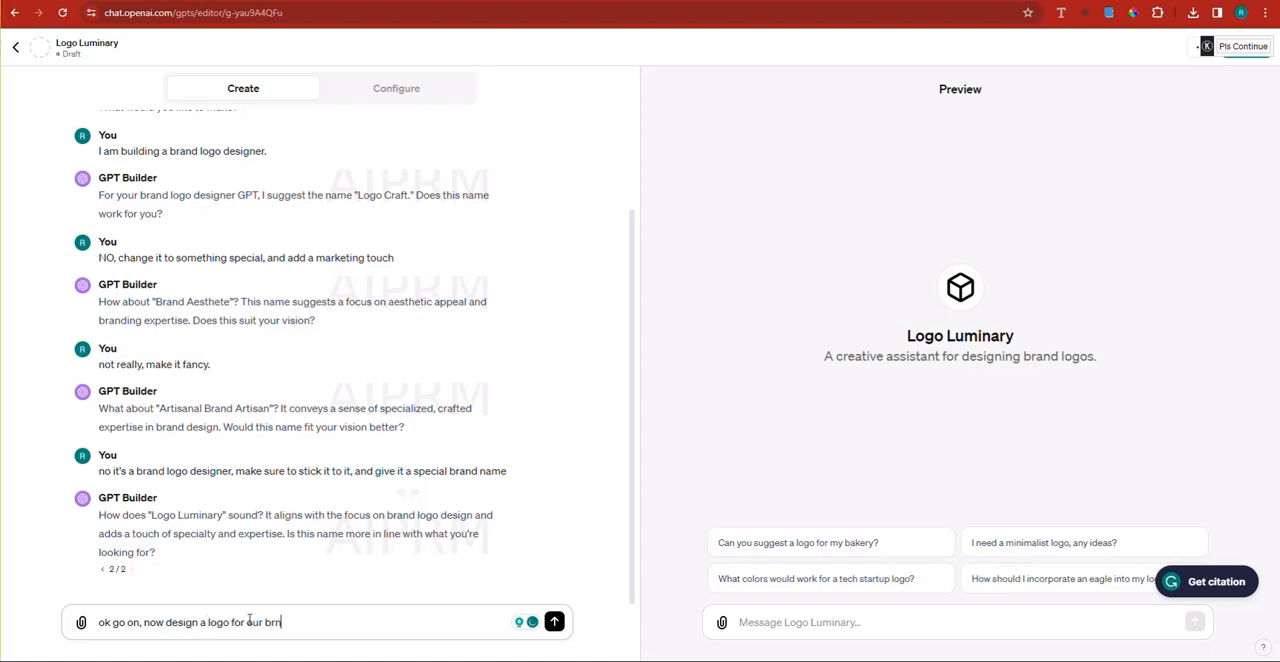
key(BackSpace)
key(BackSpace)
key(BackSpace)
text(GT)
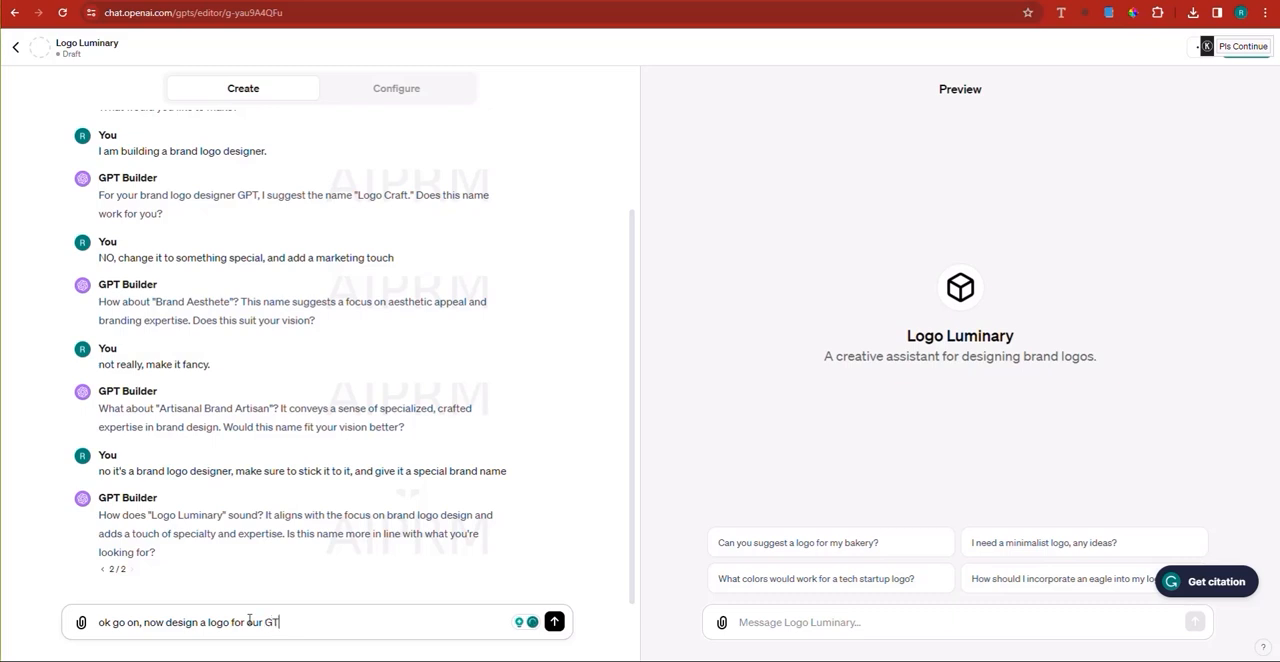
key(Return)
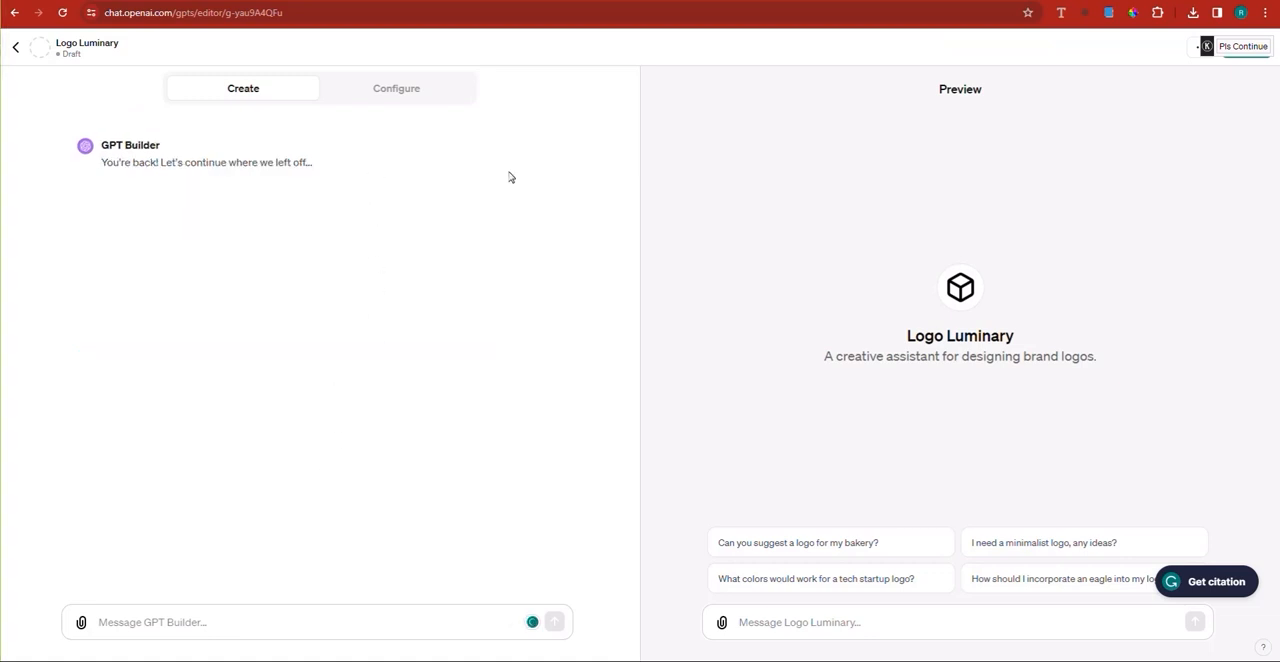
Step: Send the GPT Builder the message "generate a logo for our GPT."
click(203, 626)
text(generate )
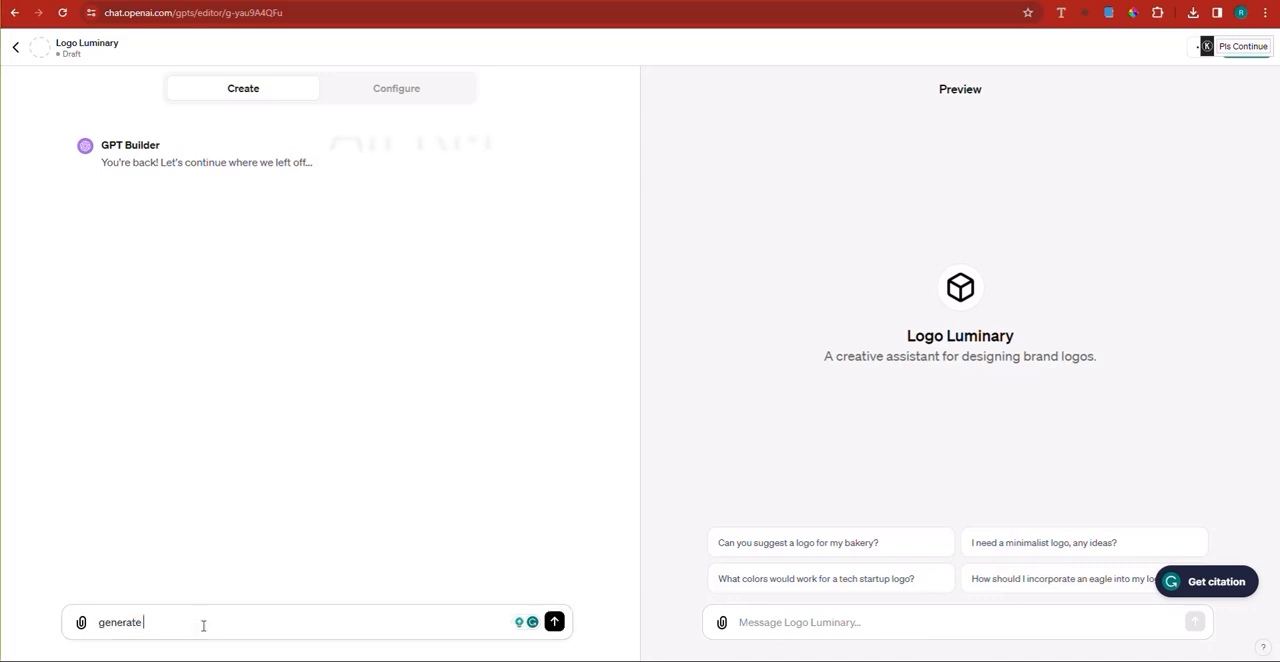
text(a logo f)
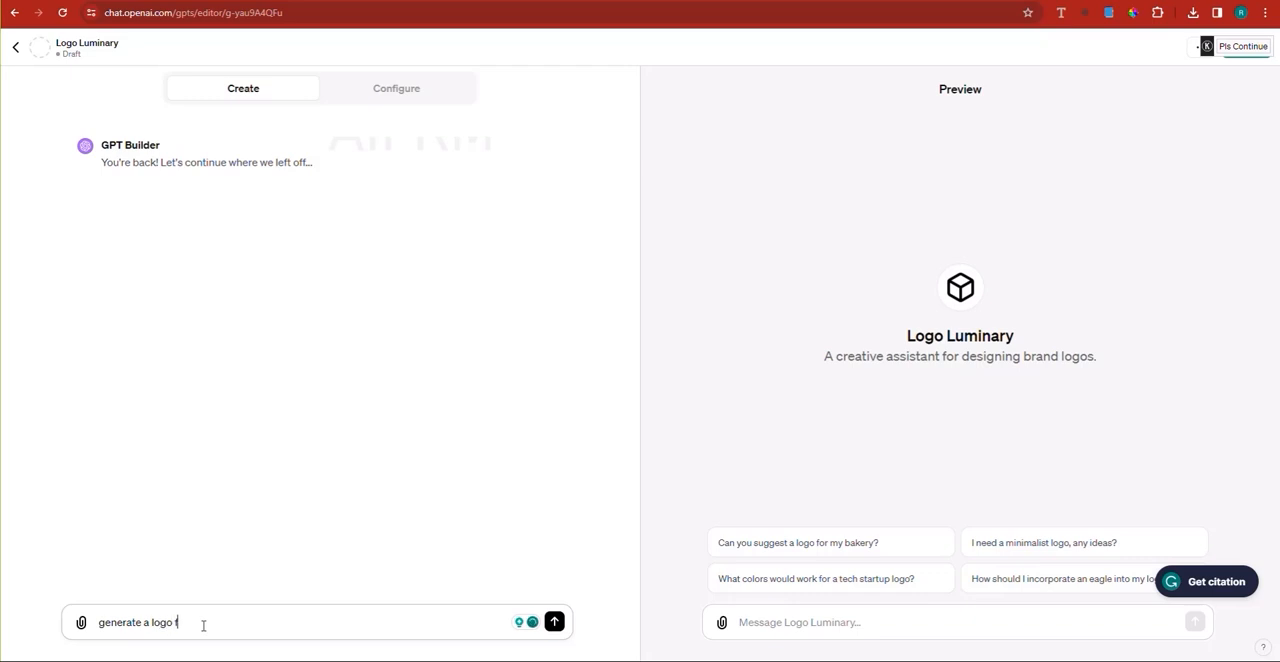
text(or our GPT)
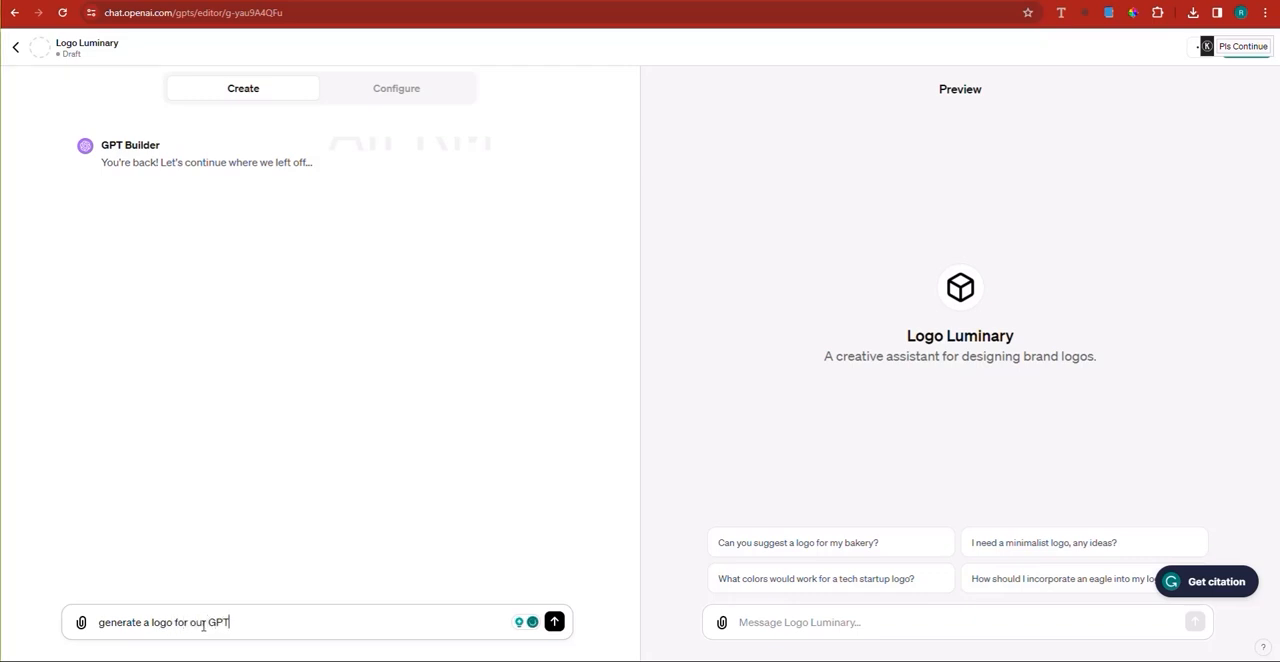
text(.)
key(Return)
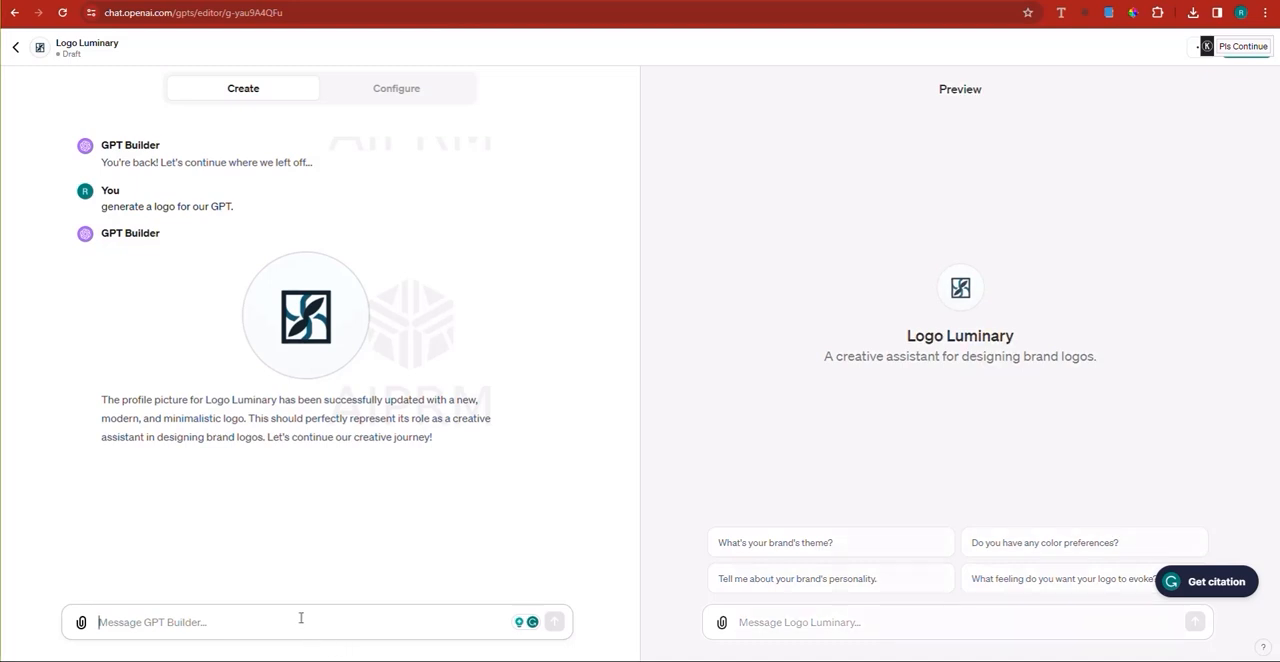
Step: Send "I need the logo to be vibrant and to convey the message that we are EXPERTS, make it something to remember." and stop the response
text(let)
key(BackSpace)
key(BackSpace)
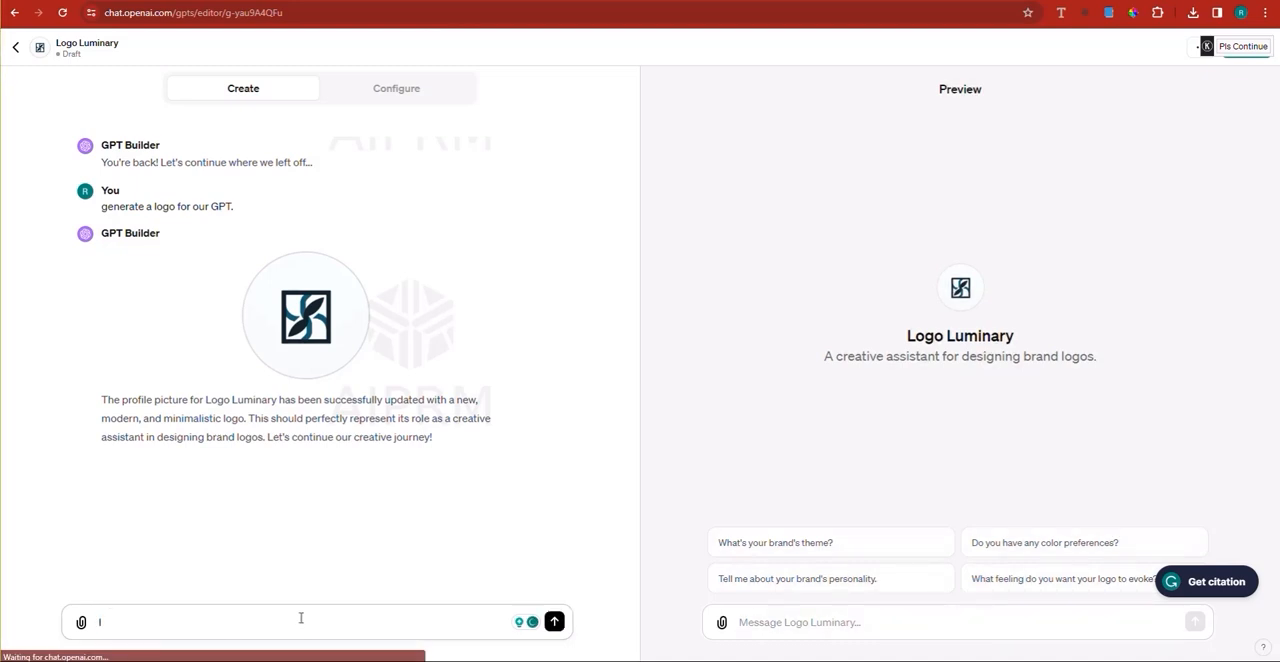
text(need the logo to)
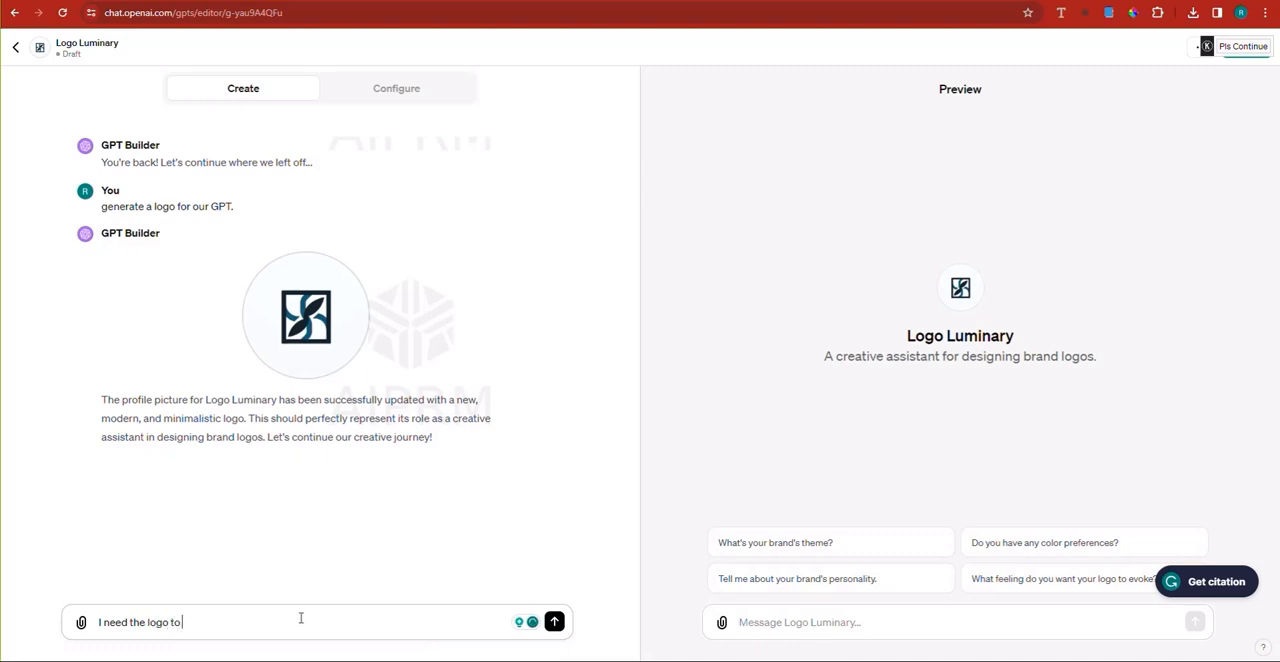
text( be vibrant)
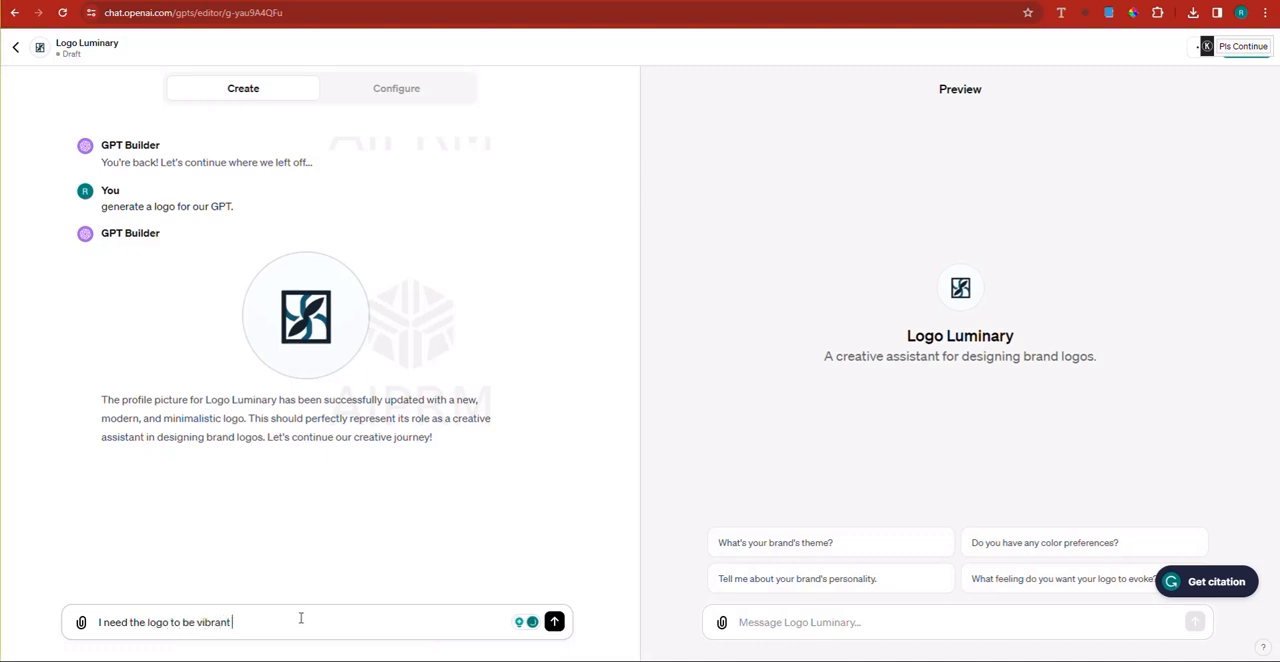
text( and to convey)
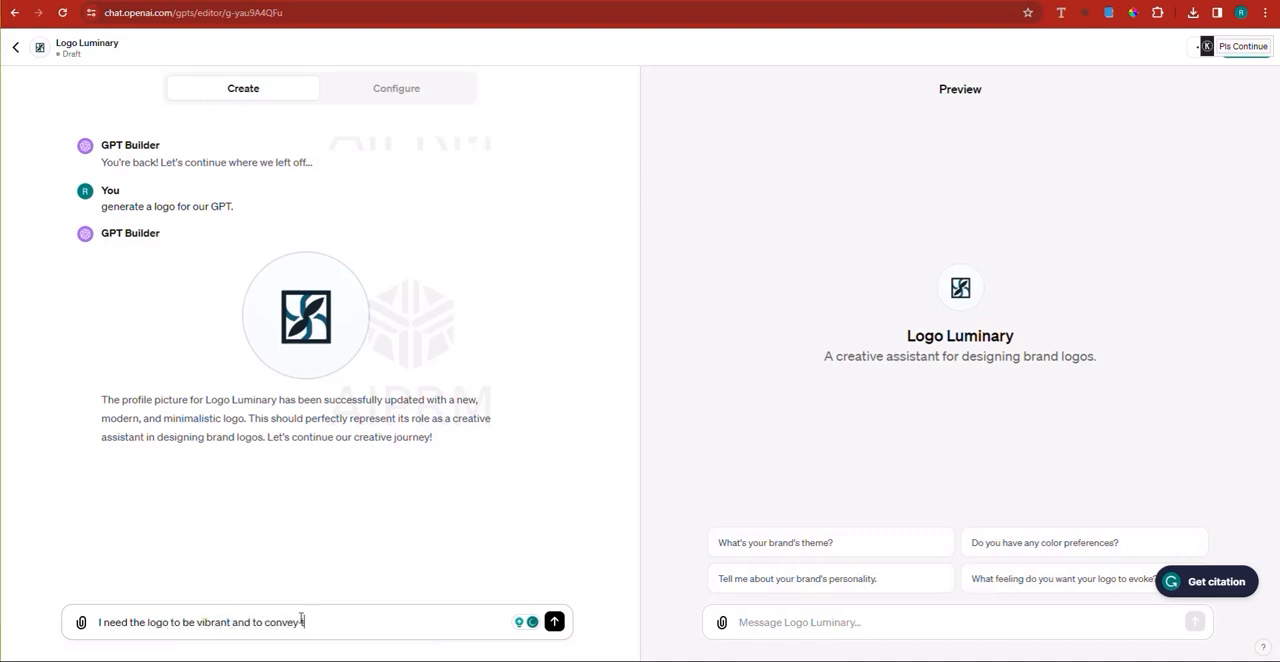
text( the message that)
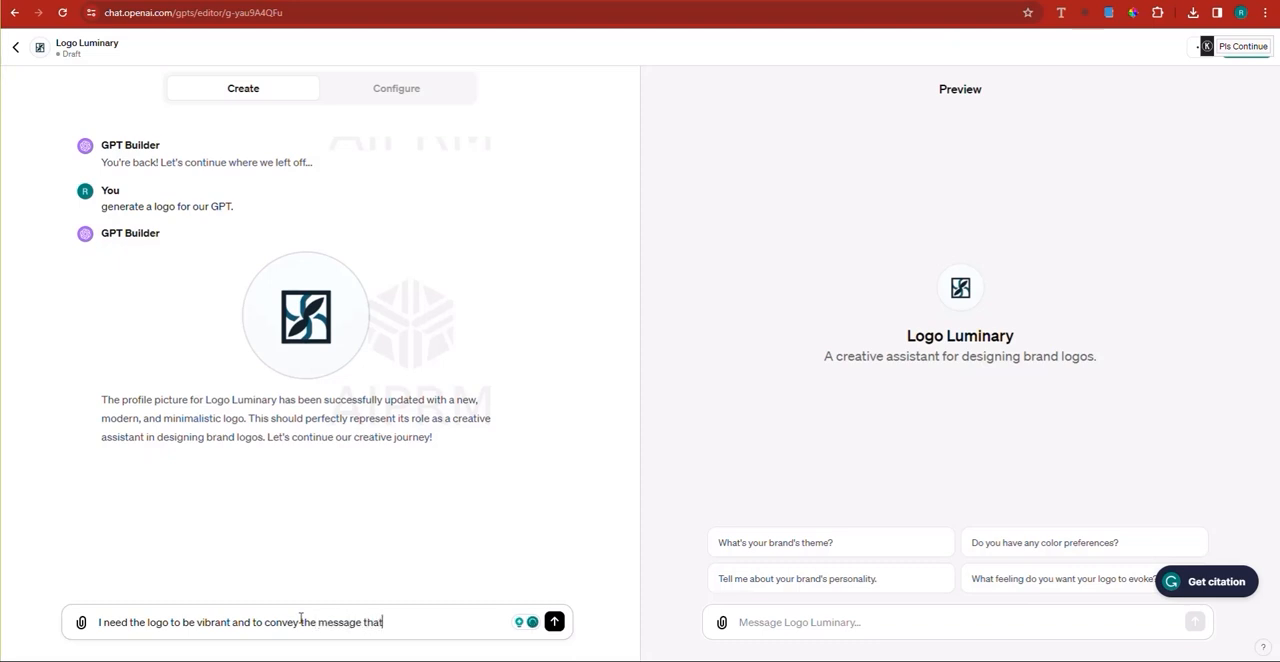
text( we are)
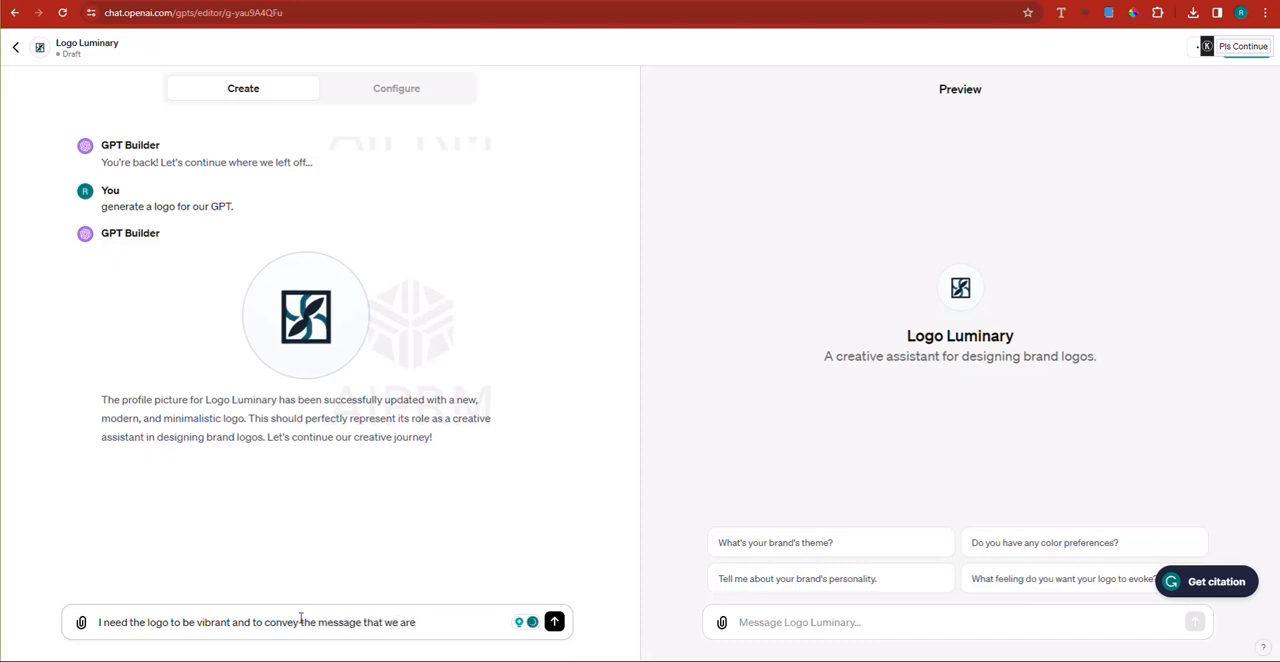
text( EXPERTS, )
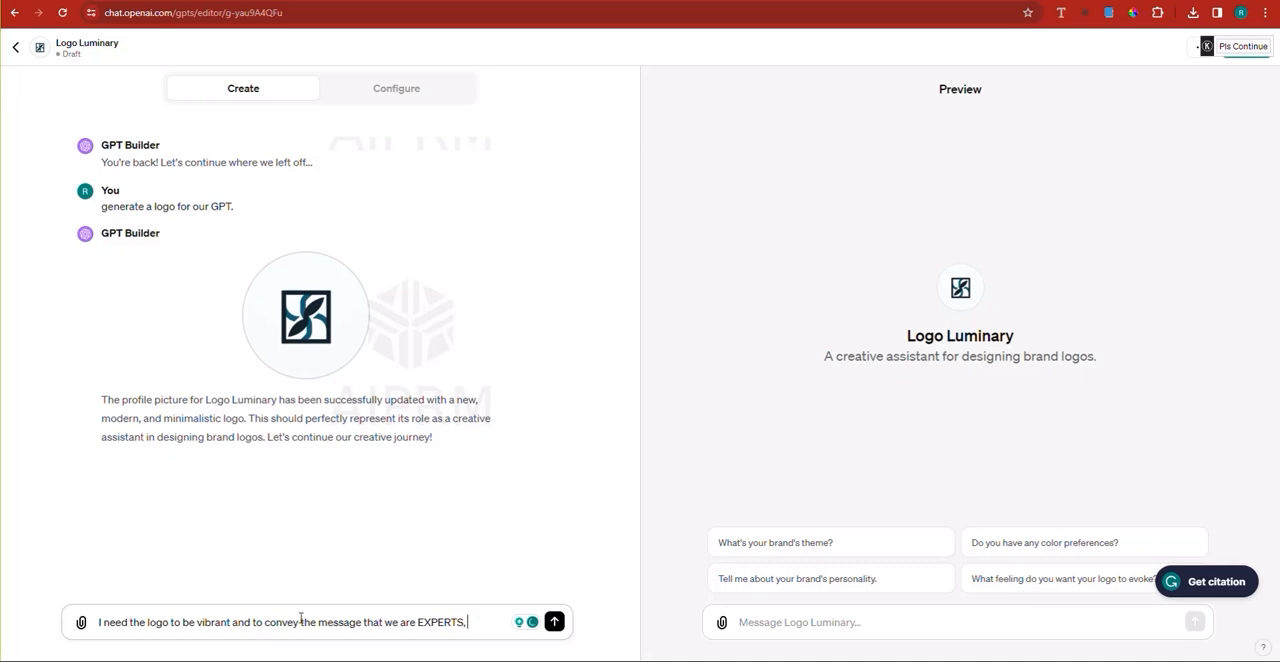
text(make it something t)
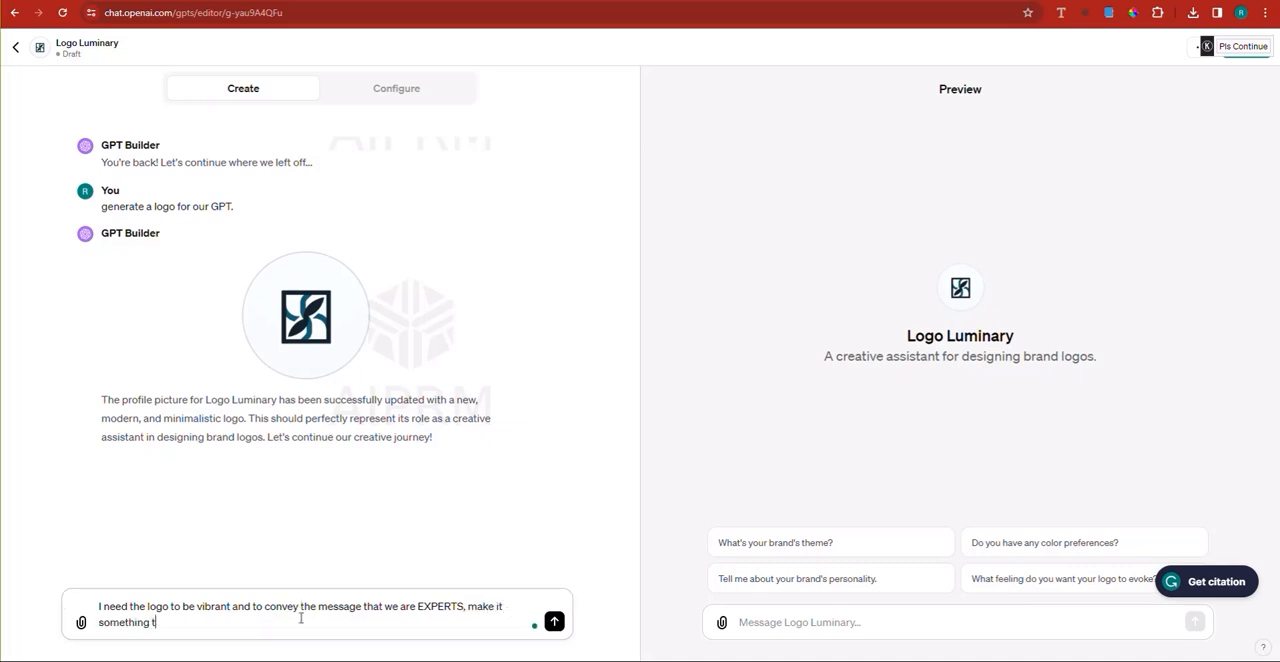
text(o remember)
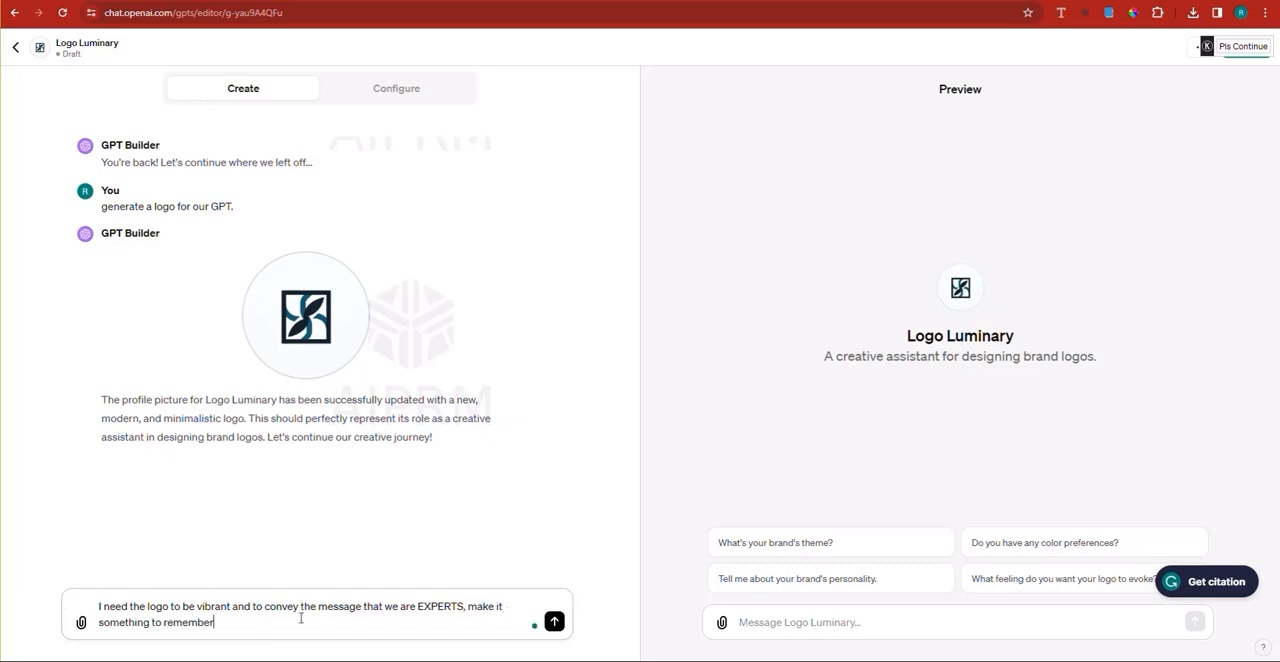
text(.)
key(Return)
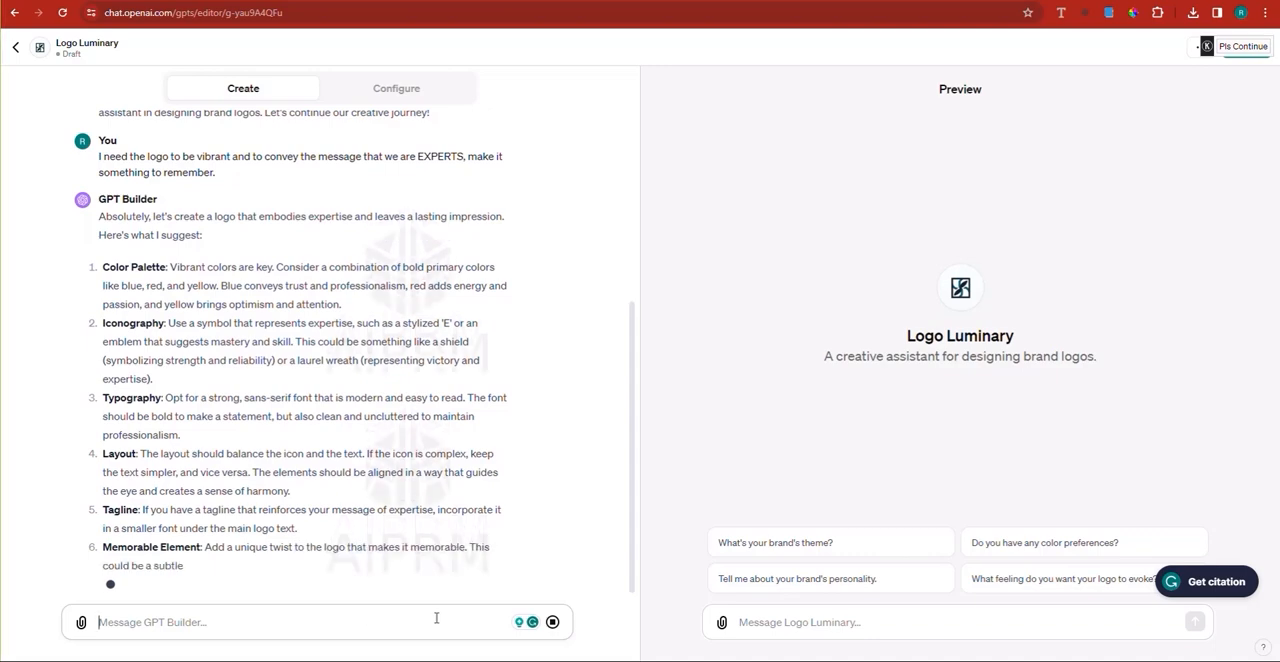
click(552, 623)
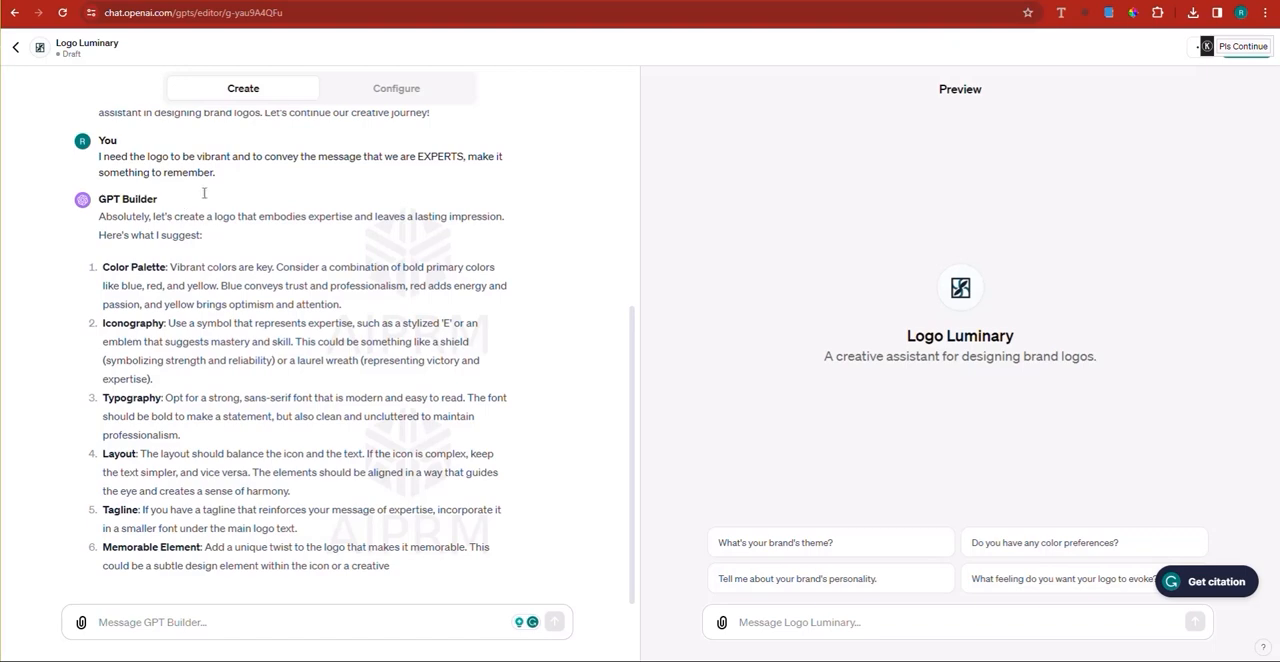
Step: Copy the previous message into a new one, reword its opening to "I need you to redesign the logo for our GPT", and send it
triple_click(186, 157)
right_click(188, 167)
click(224, 177)
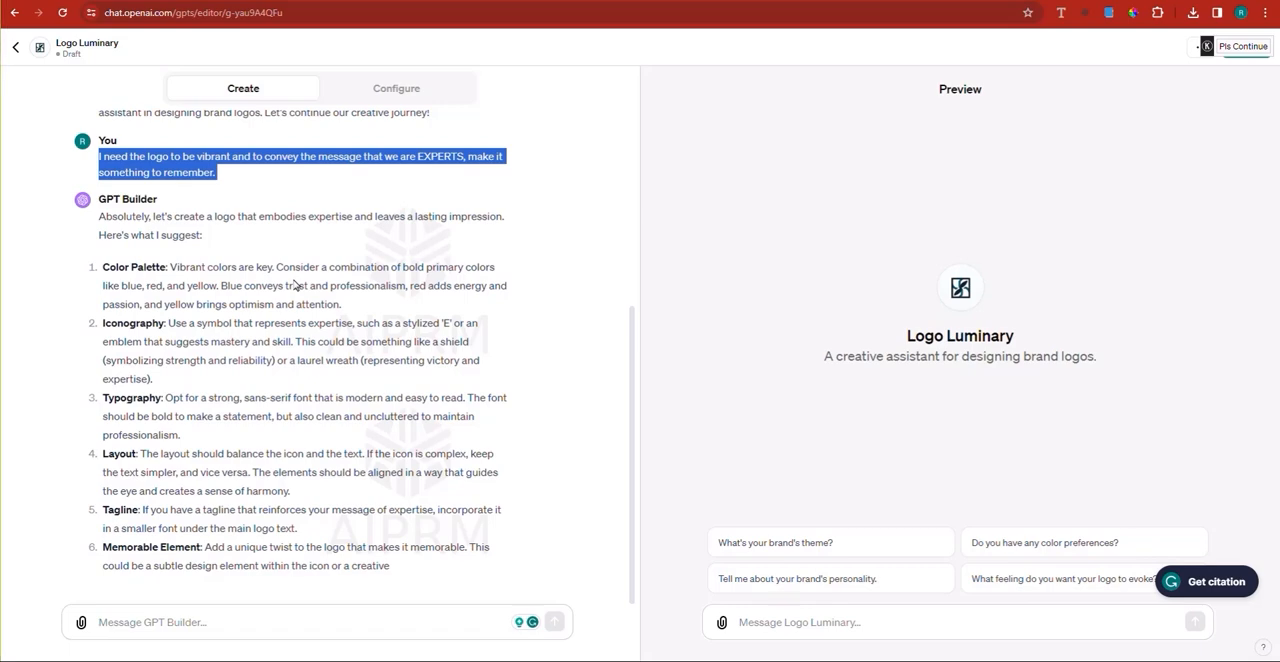
click(185, 621)
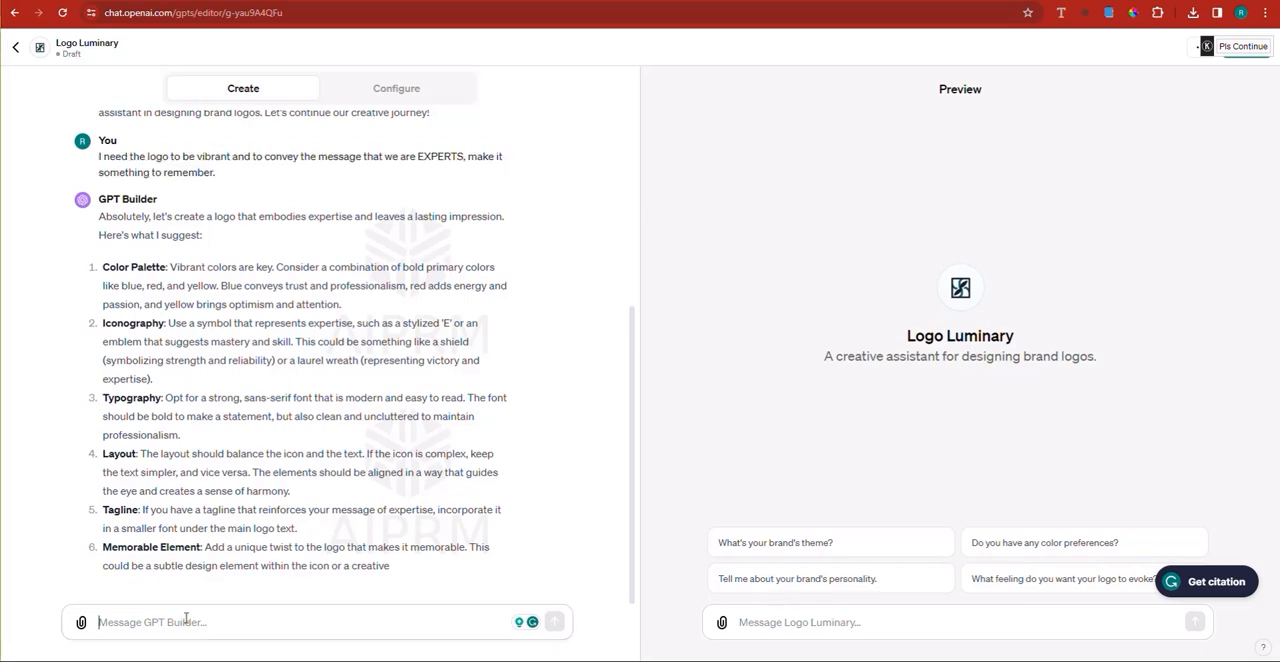
key(ctrl+v)
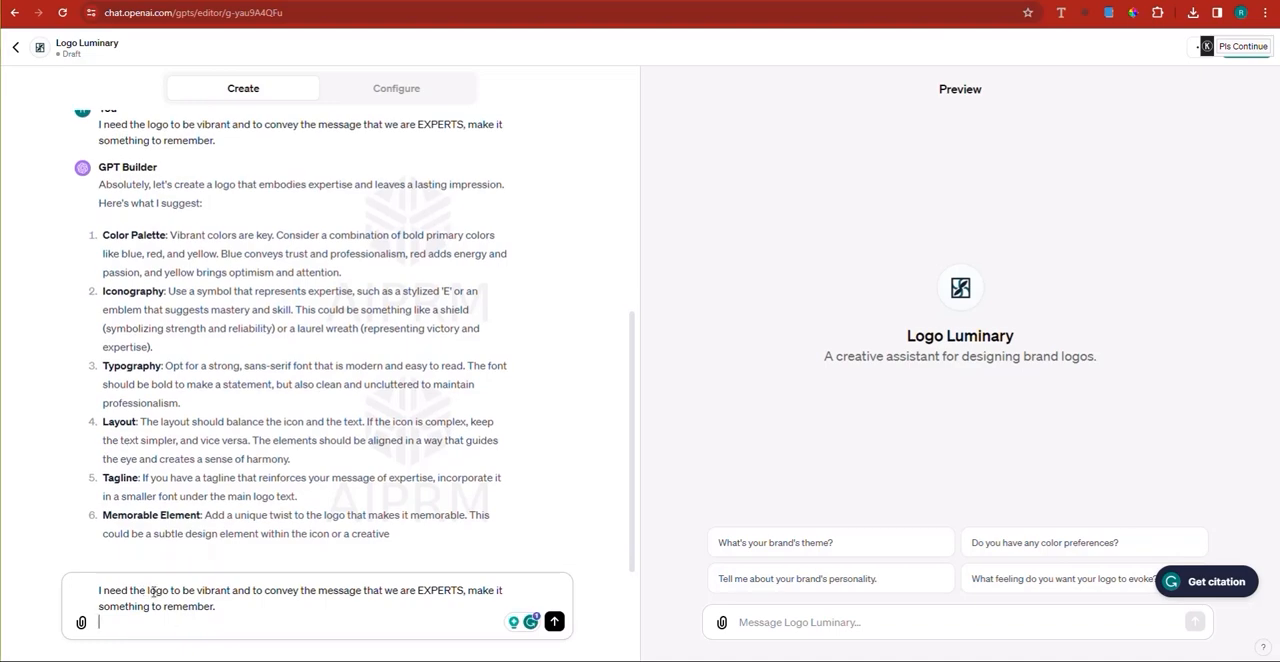
double_click(139, 590)
text(you to redes)
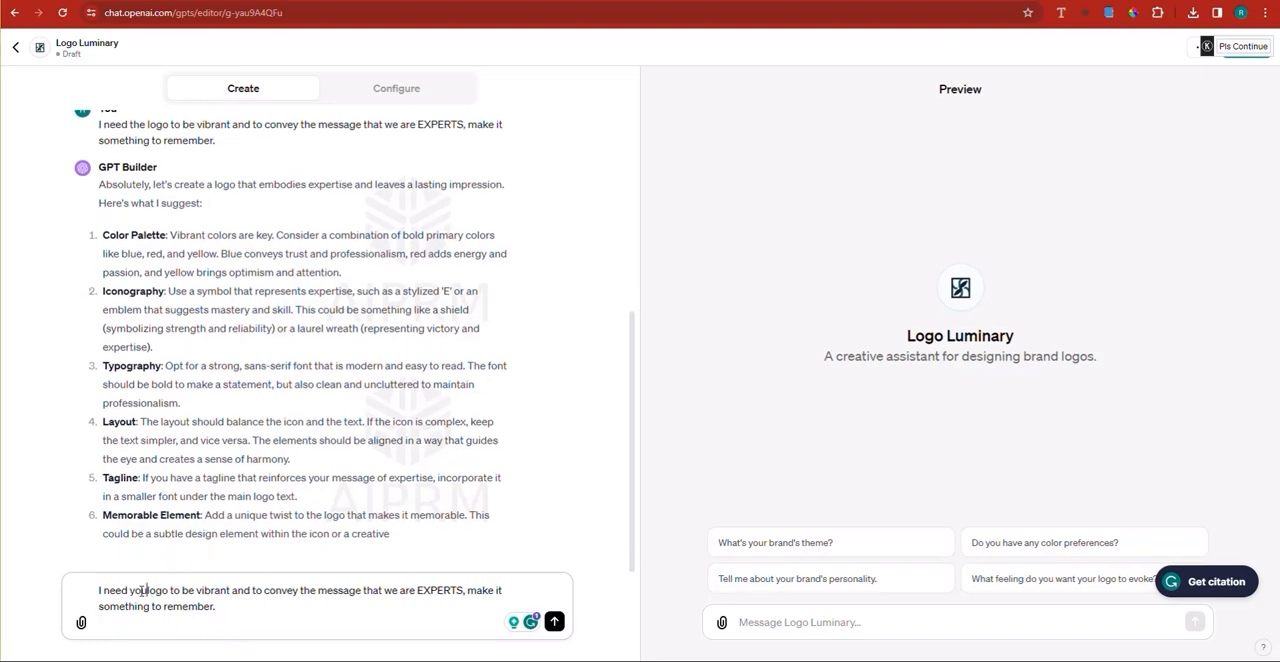
text(ign the logo)
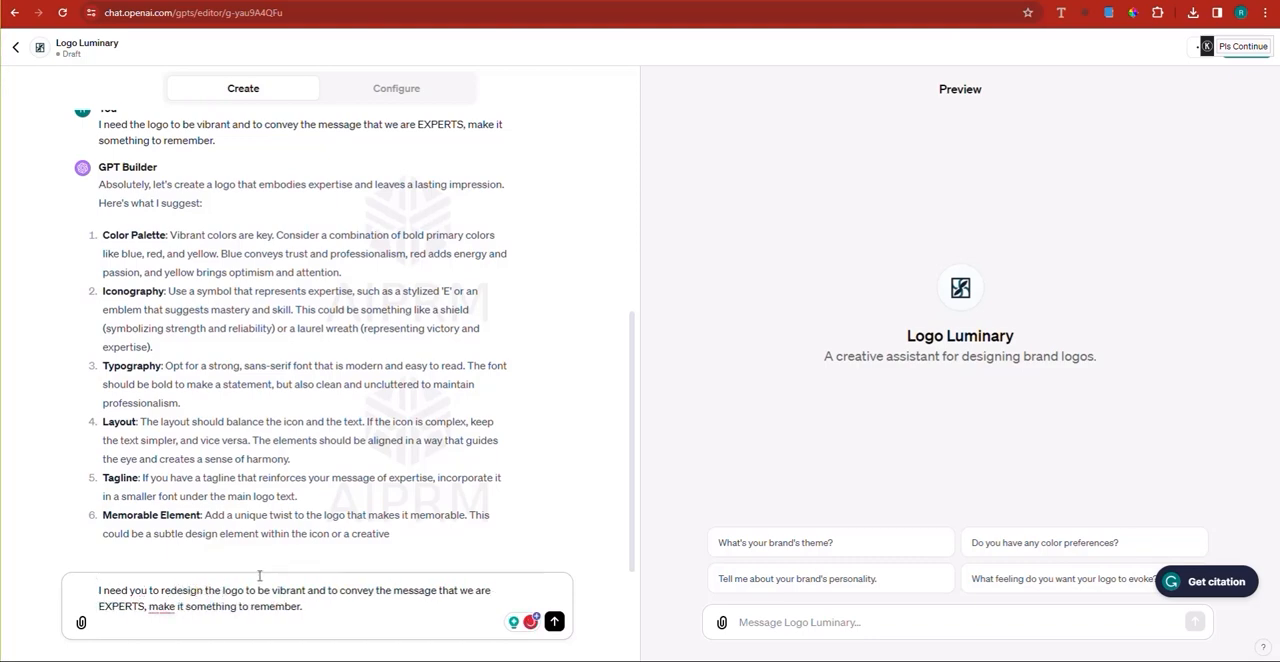
text( for our )
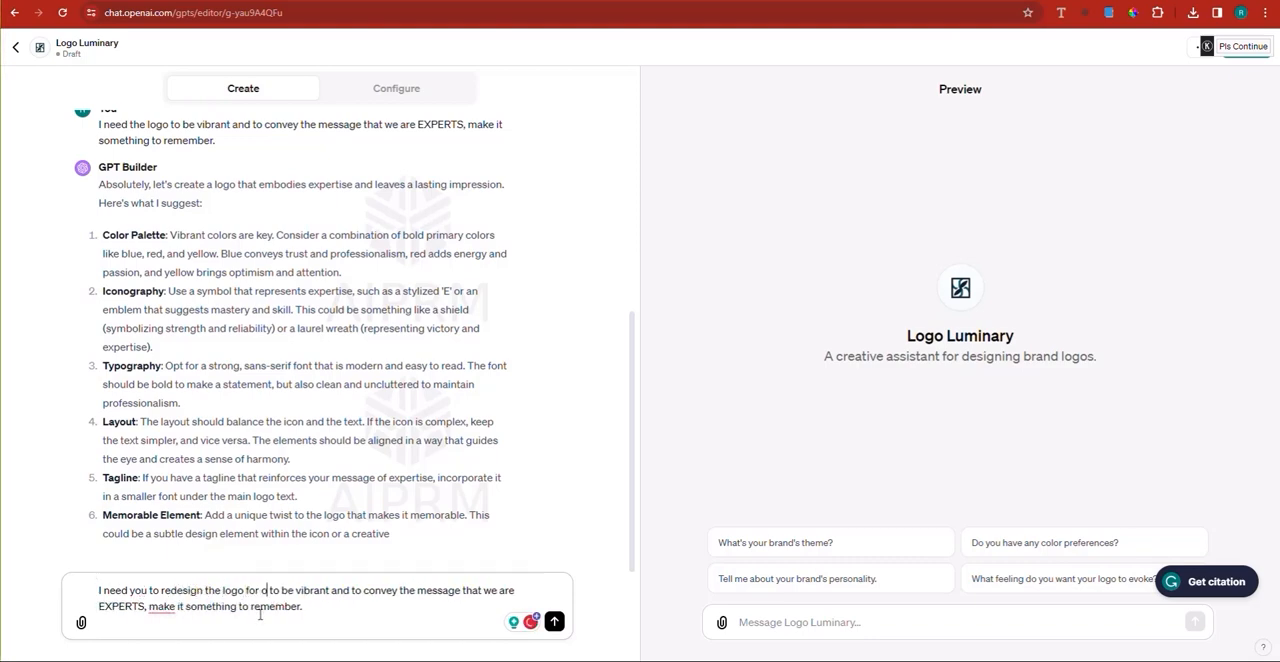
text(GPT)
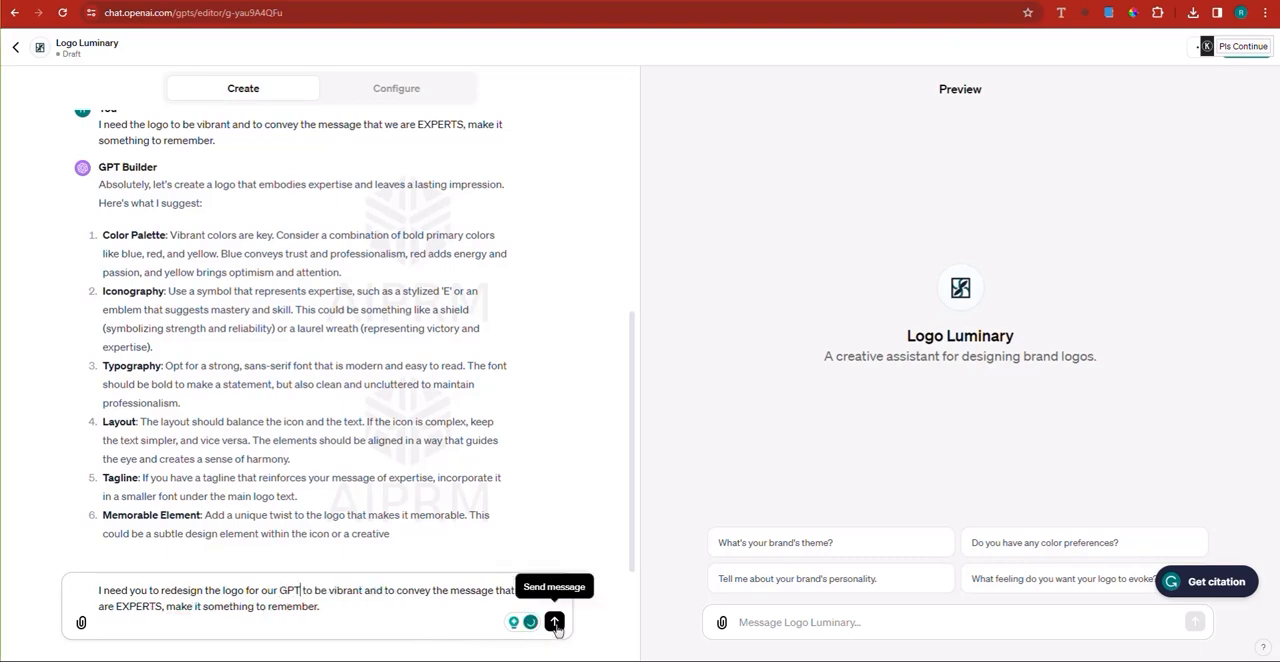
key(Return)
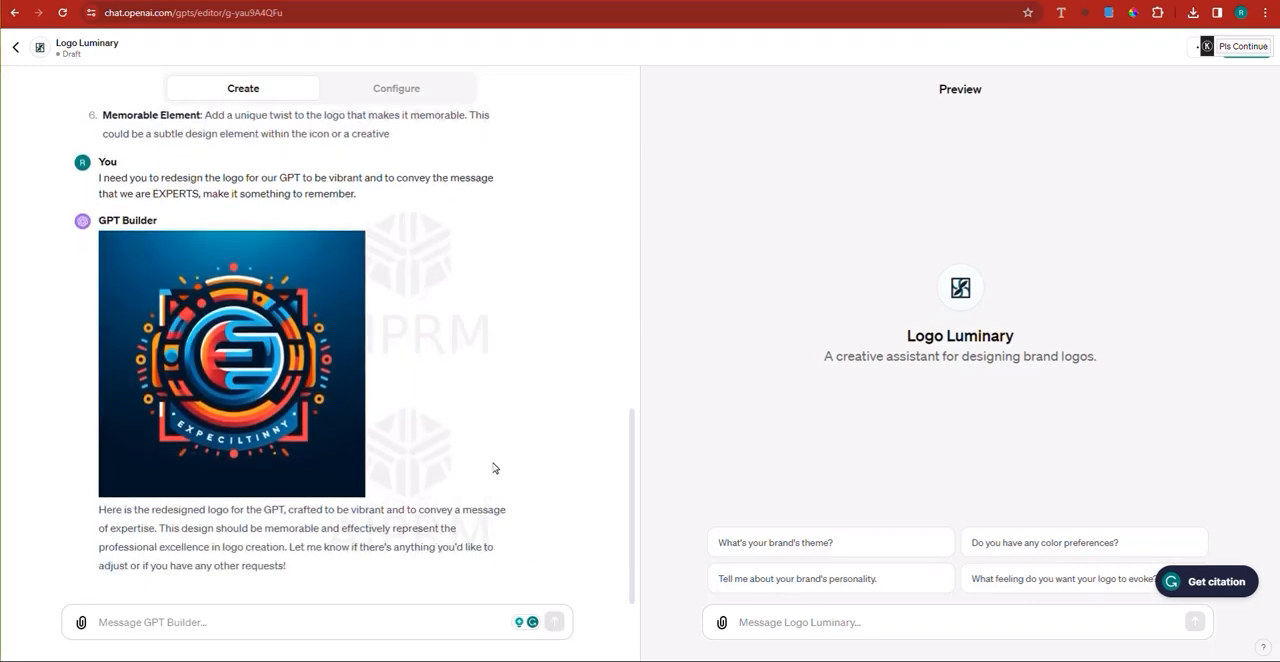
Step: Send the GPT Builder "I don't like it not even one bit, make it Fancy, and special, and add an AI touch to it."
click(292, 619)
text(I don't like)
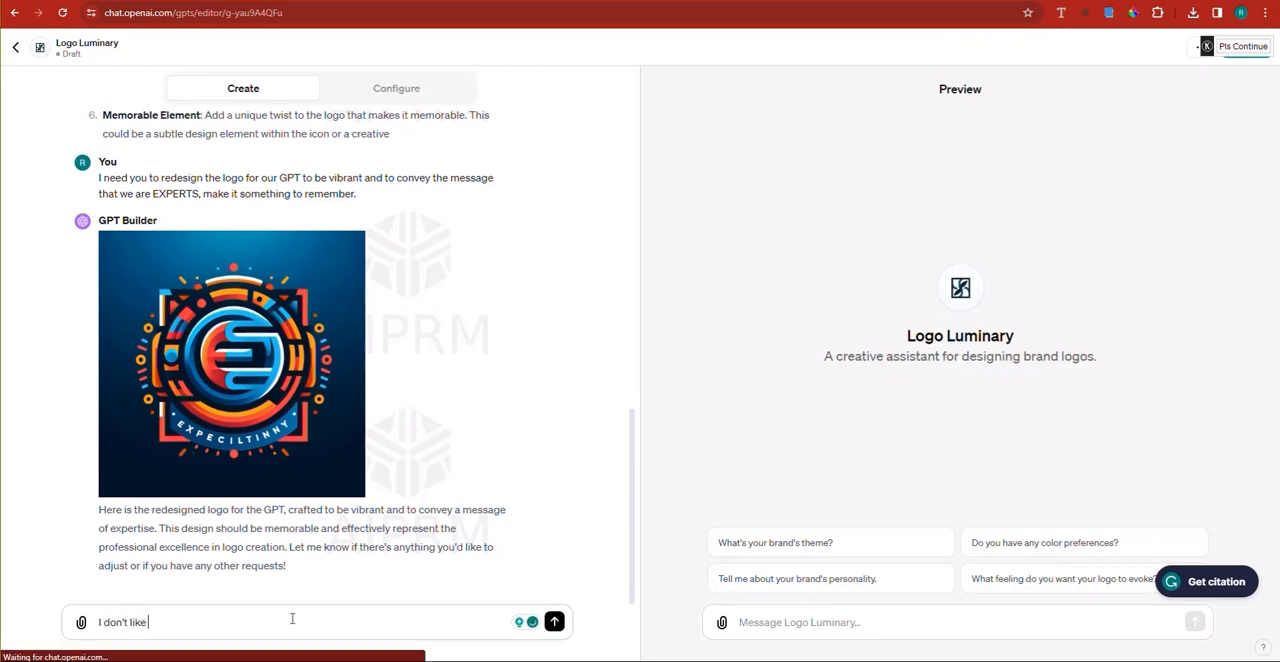
text( it not even one)
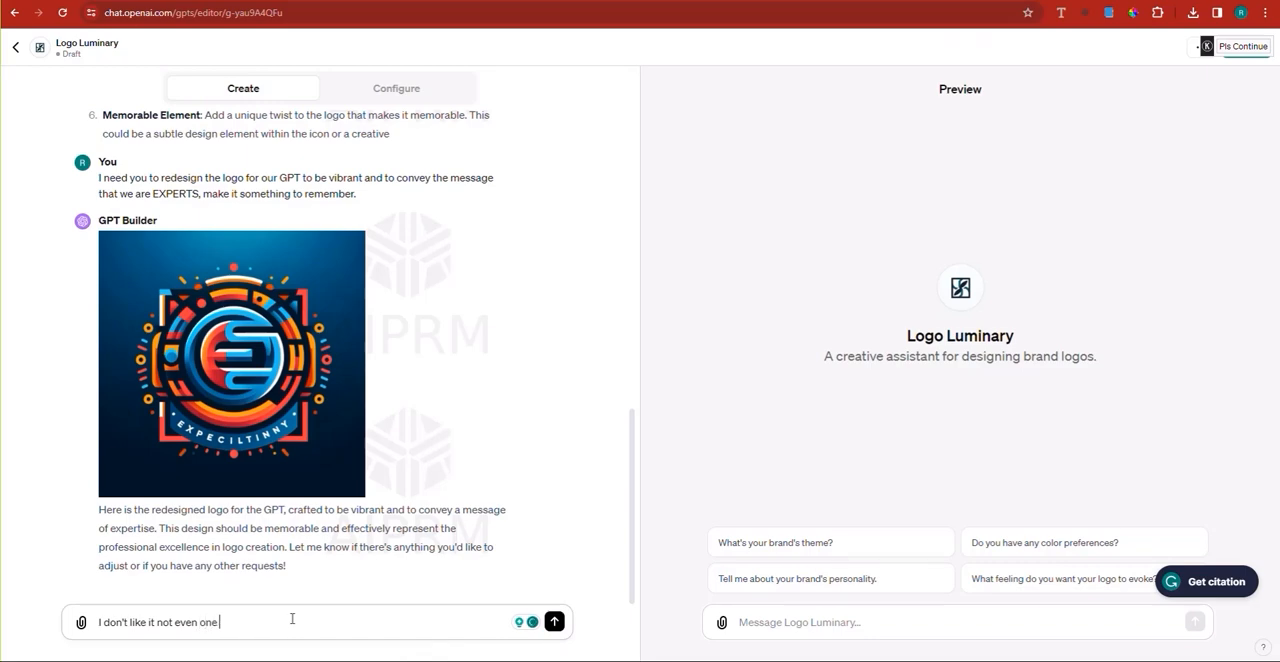
text( bit, make it )
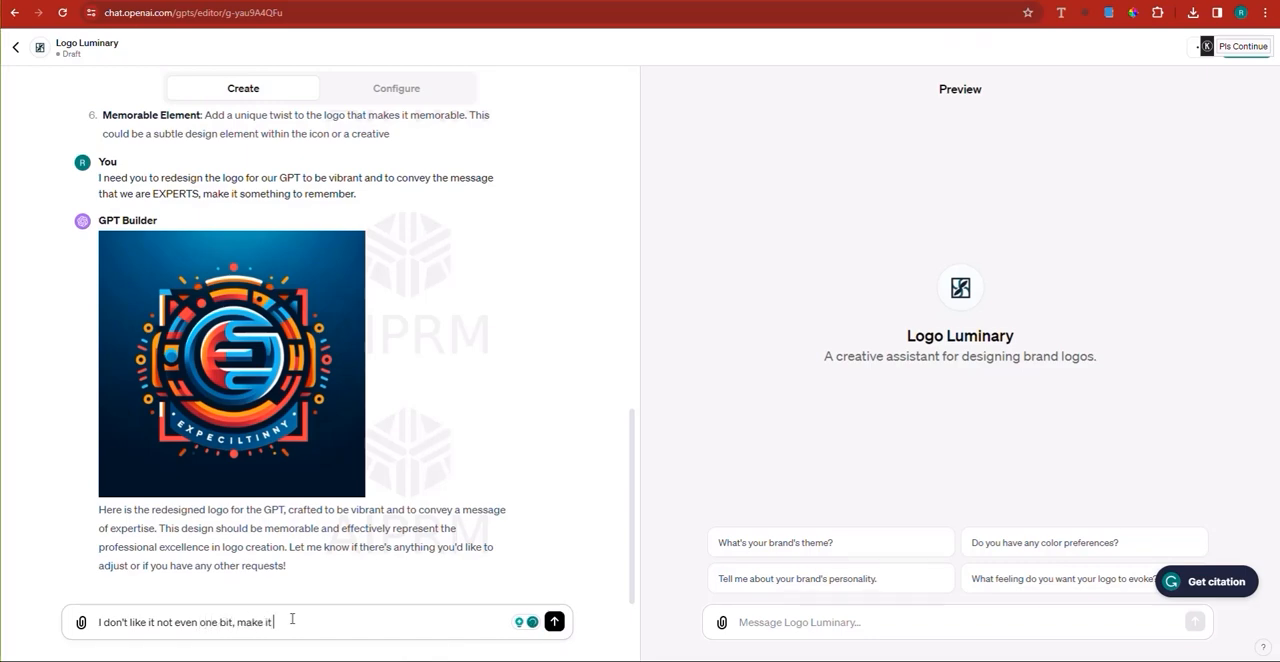
text(Fancy)
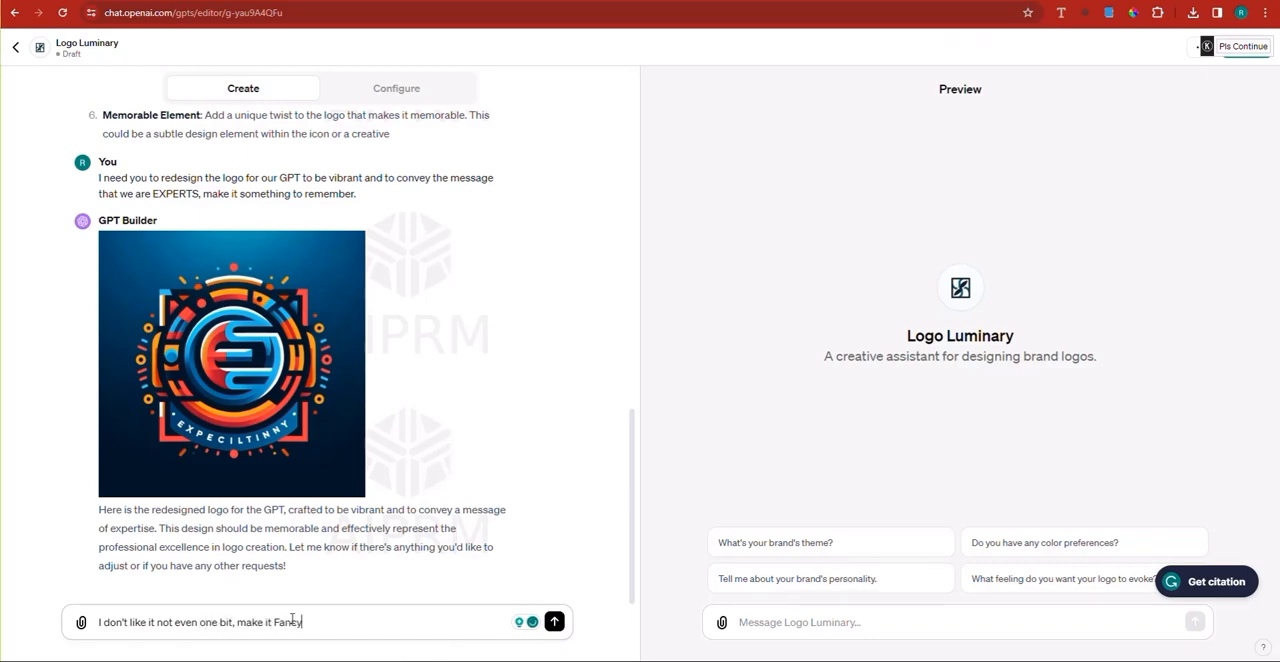
text(, and special)
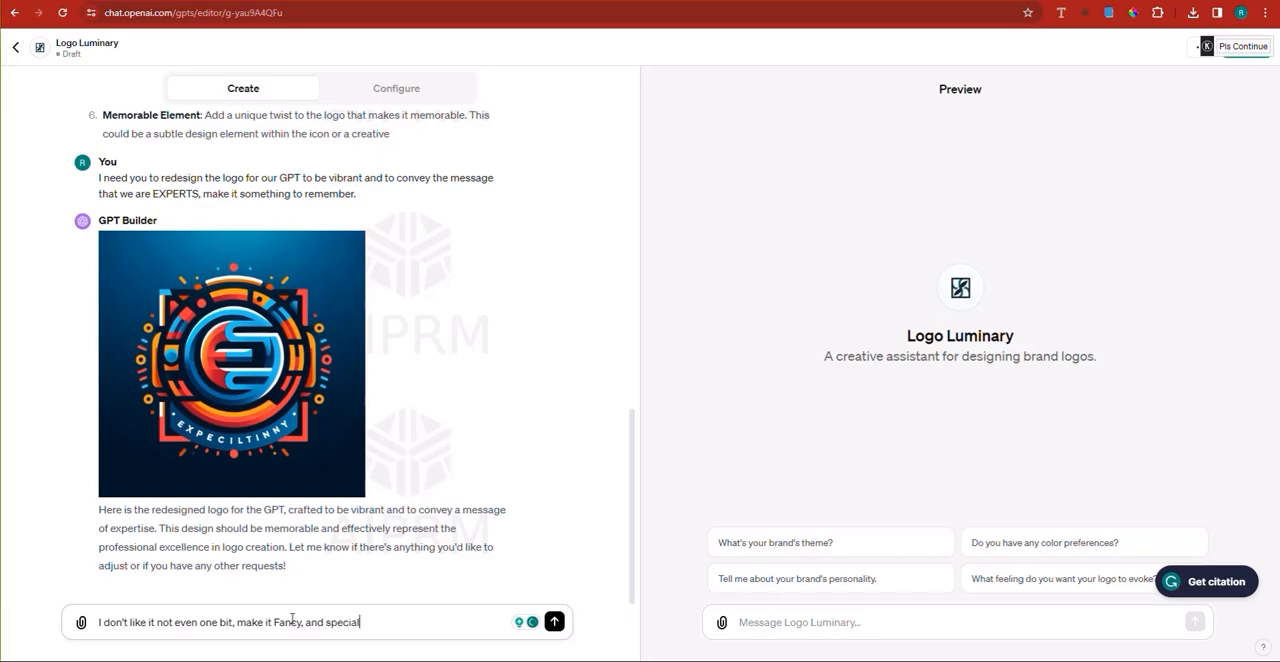
text(, and add an)
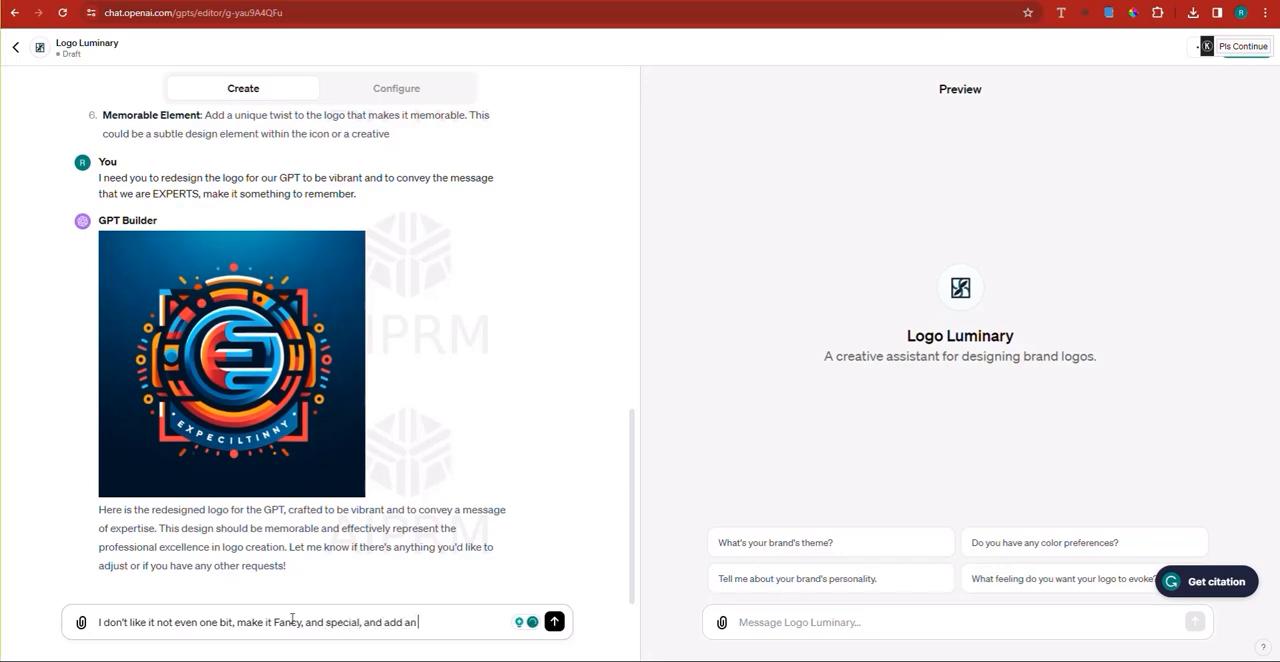
text( AI touch to)
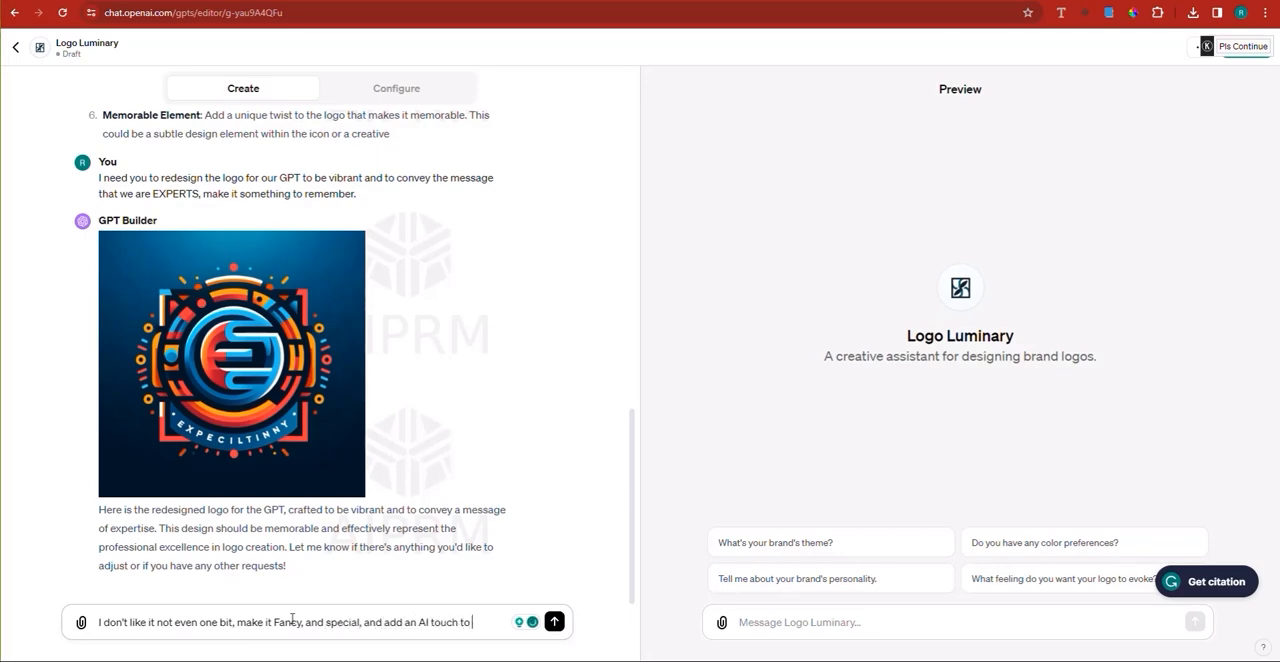
text( it.)
key(Return)
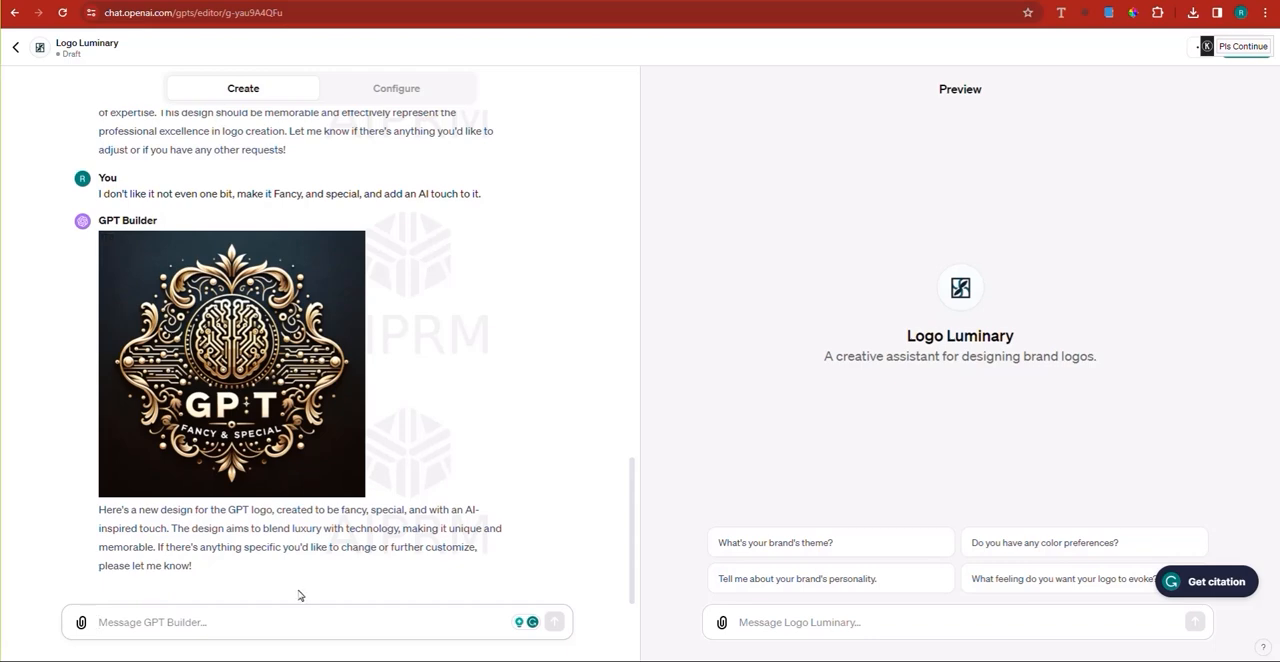
Step: Accept the redesigned logo with the reply "ok go with it" and reload the Logo Luminary editor page
text(ok go with it)
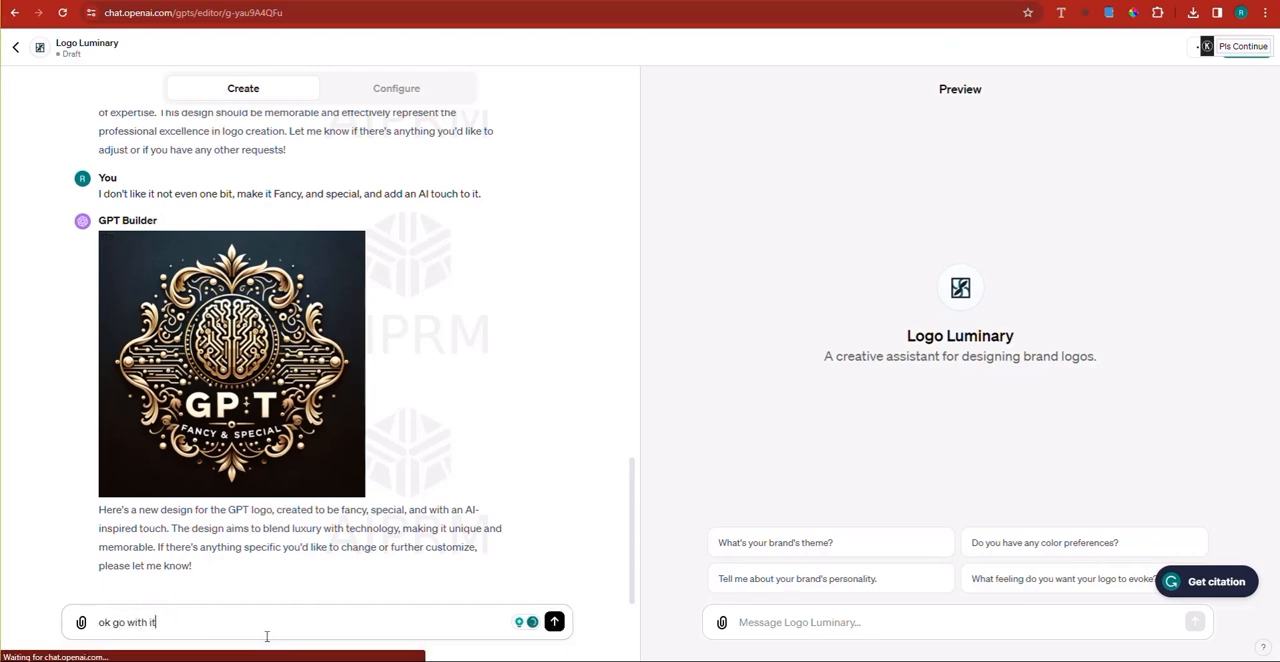
key(Return)
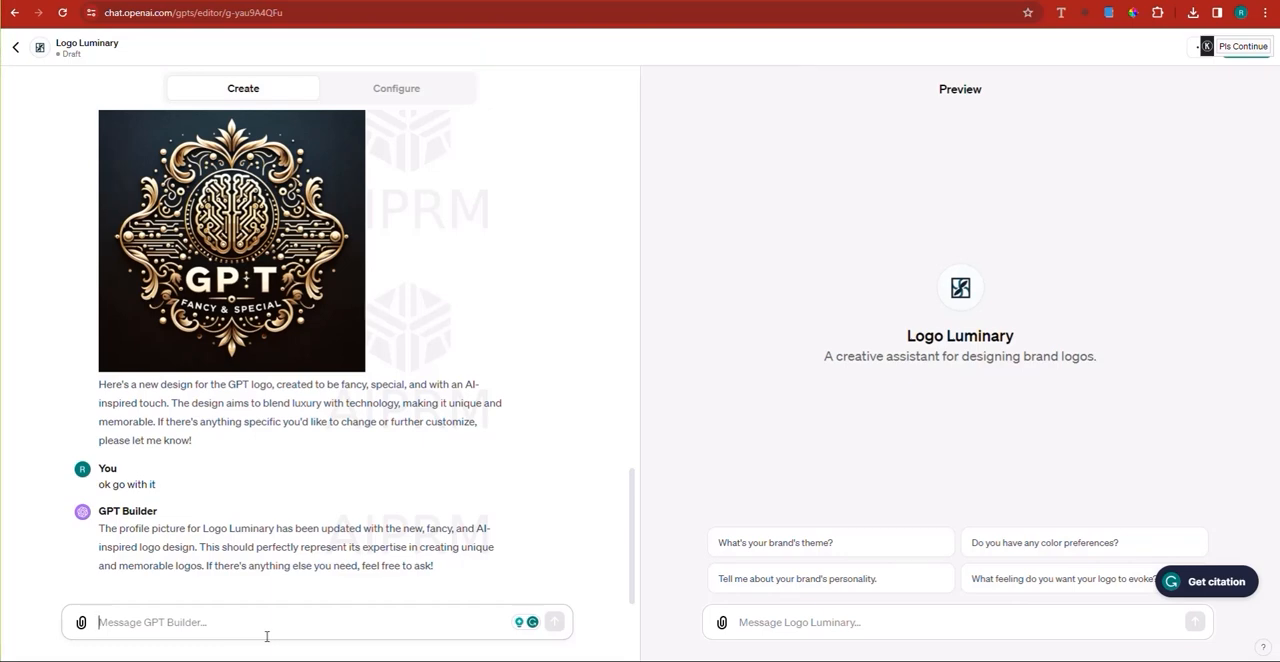
click(362, 8)
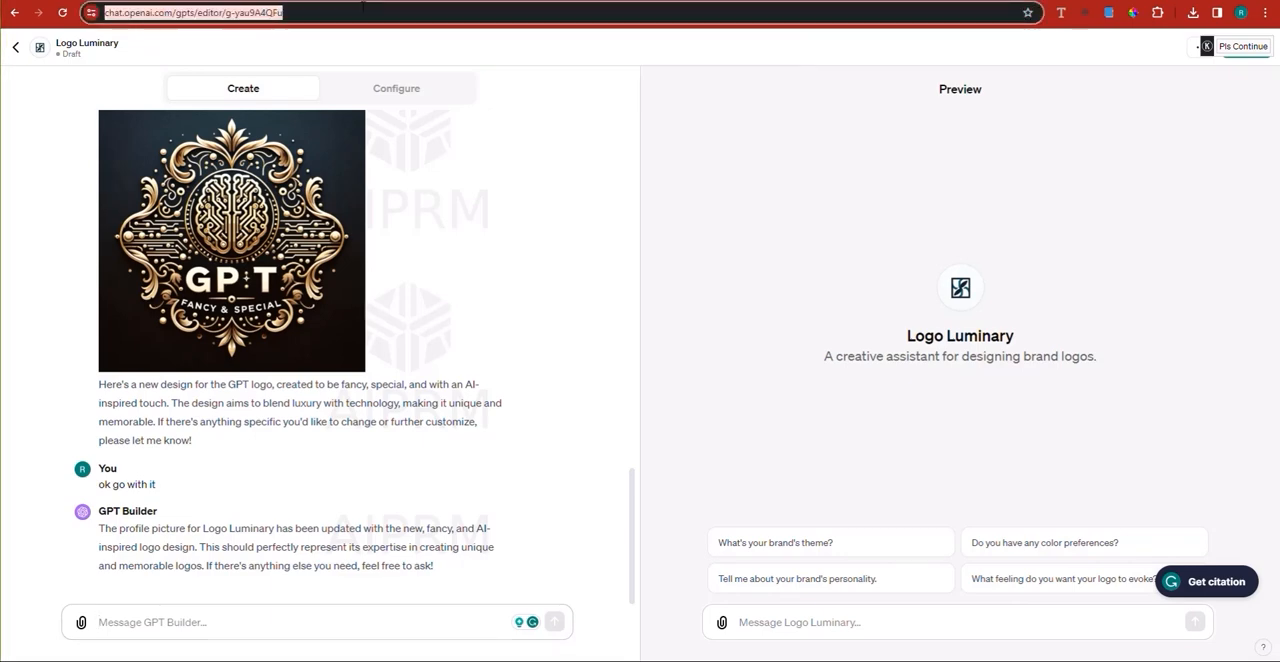
key(Return)
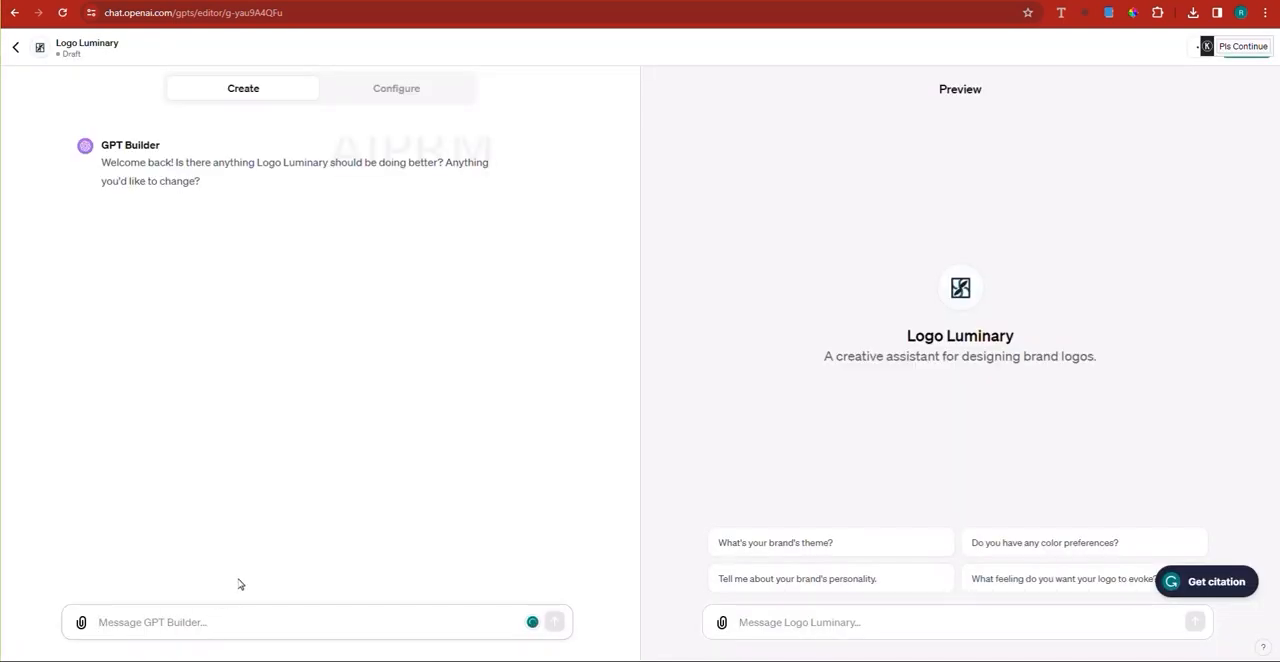
Step: Send the message "yes redo the logo for our GPT, and make it fancy, and AI like, and use no text."
text(yes)
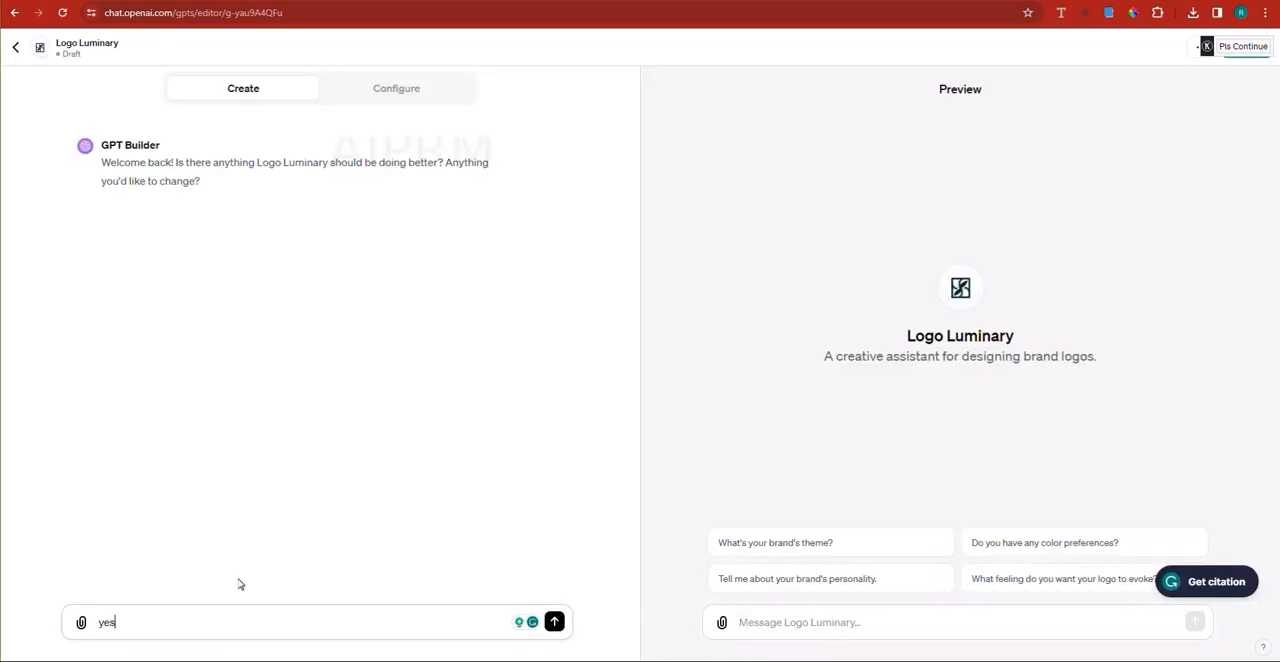
text( redo)
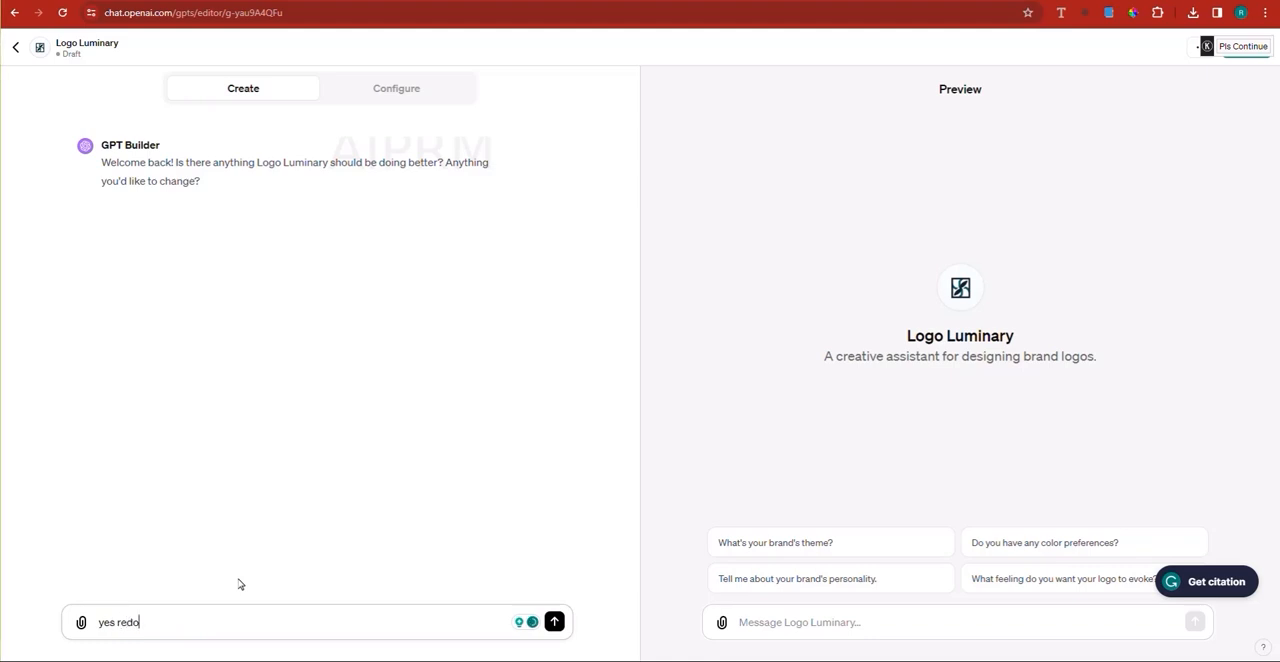
text( the logo for)
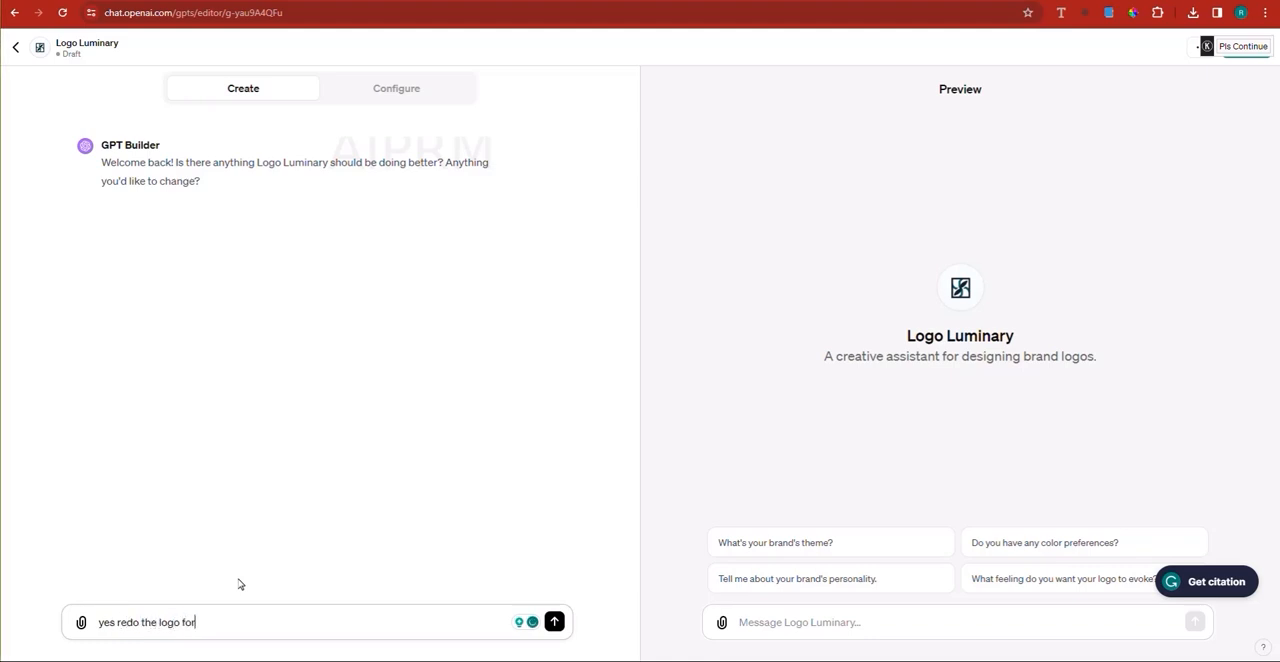
text( our GPT, )
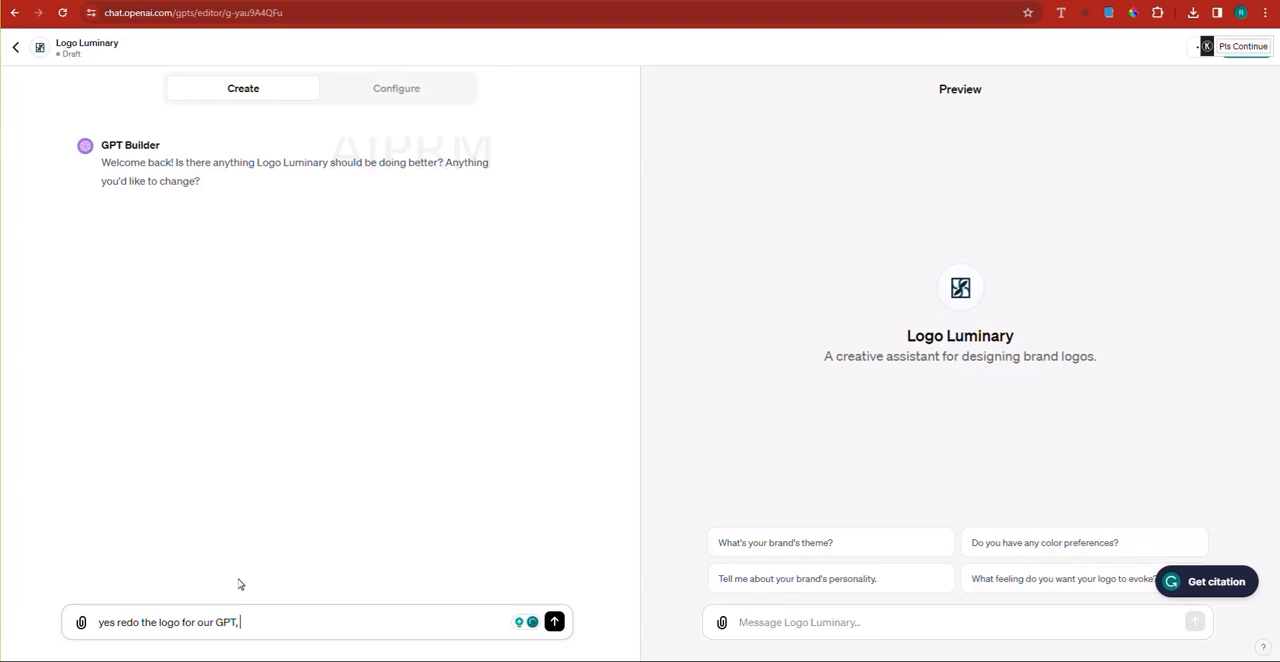
text(and make it tancy)
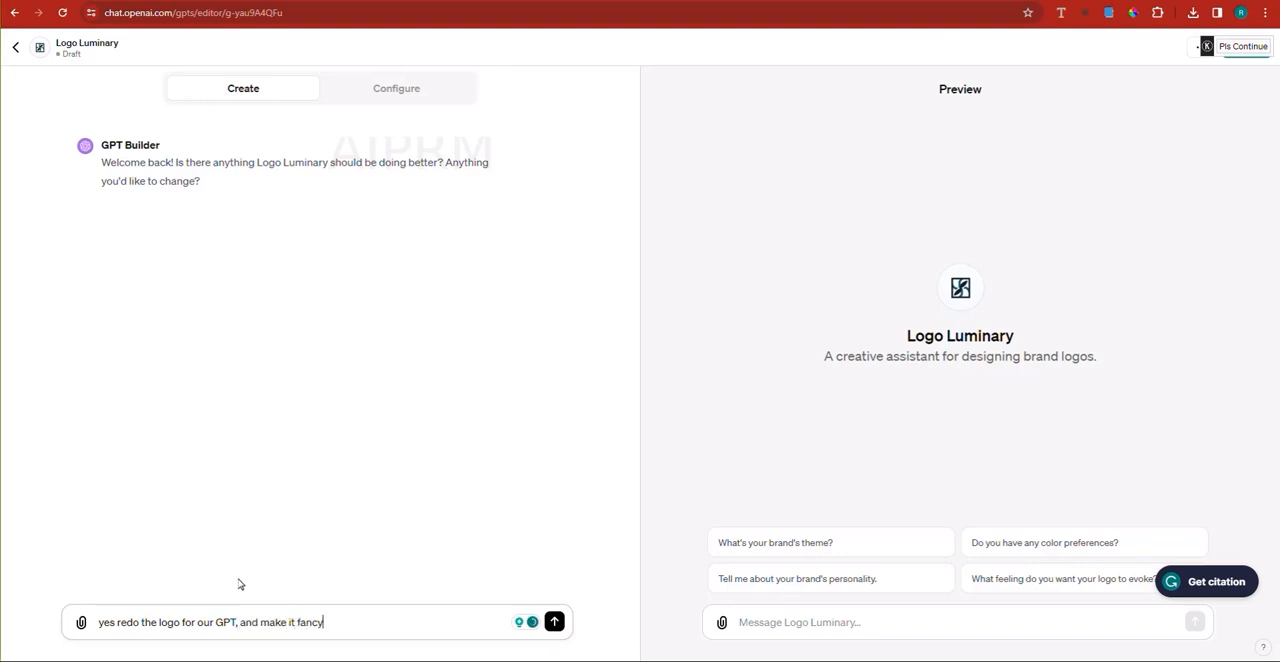
text(, and AI like)
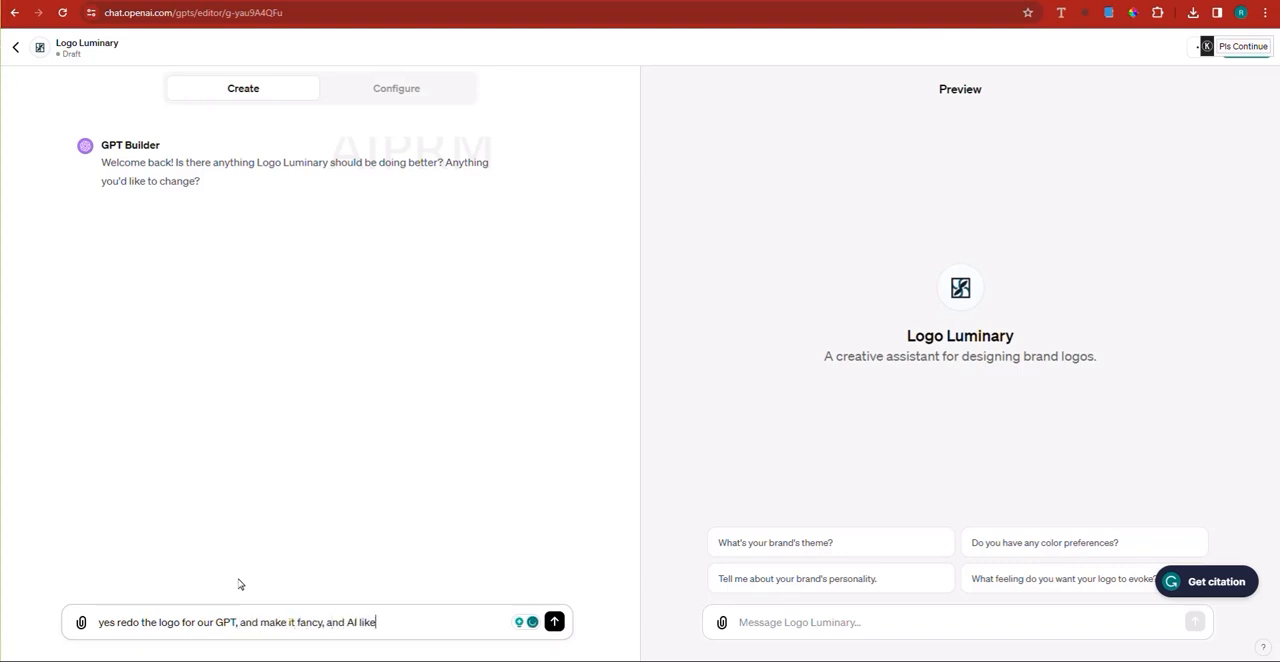
text(, and use no text.)
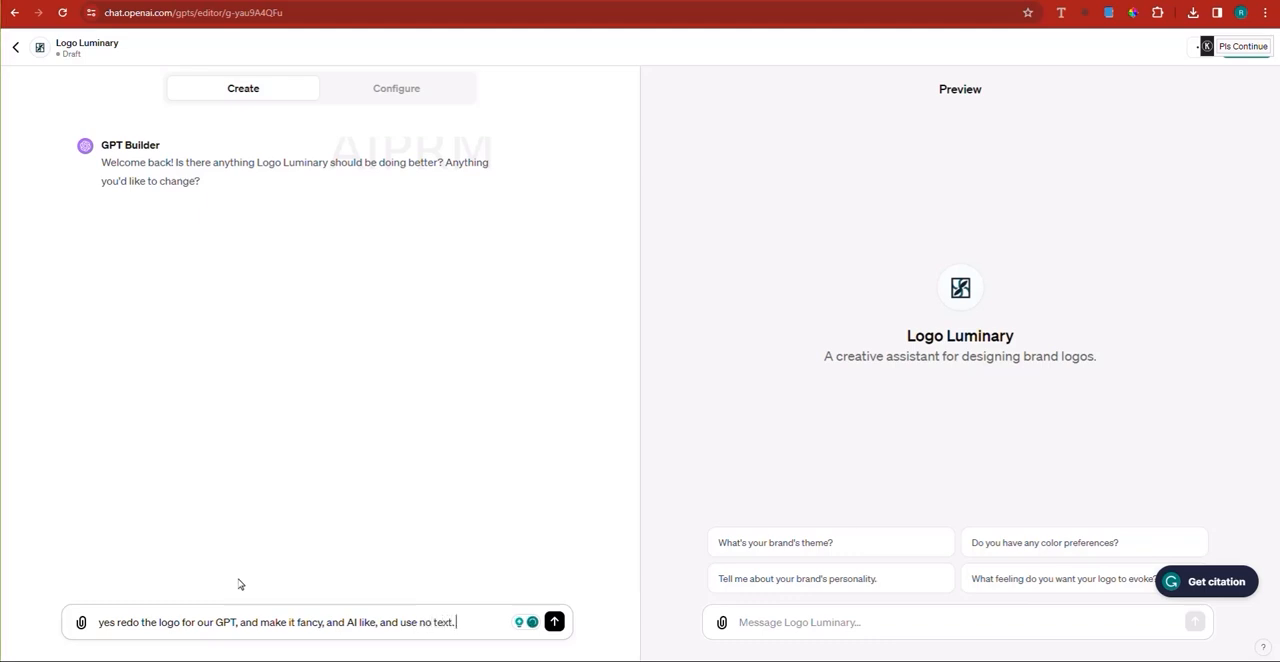
key(Return)
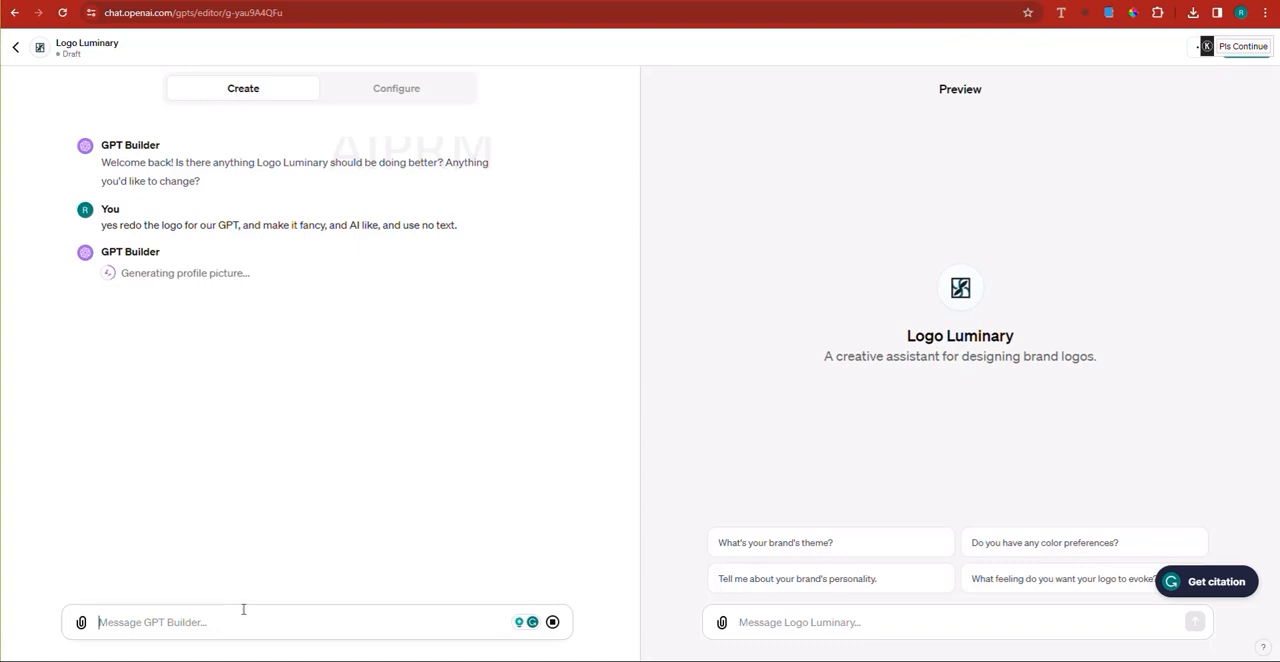
text(wHIL)
key(BackSpace)
key(BackSpace)
key(BackSpace)
key(BackSpace)
text(What Que)
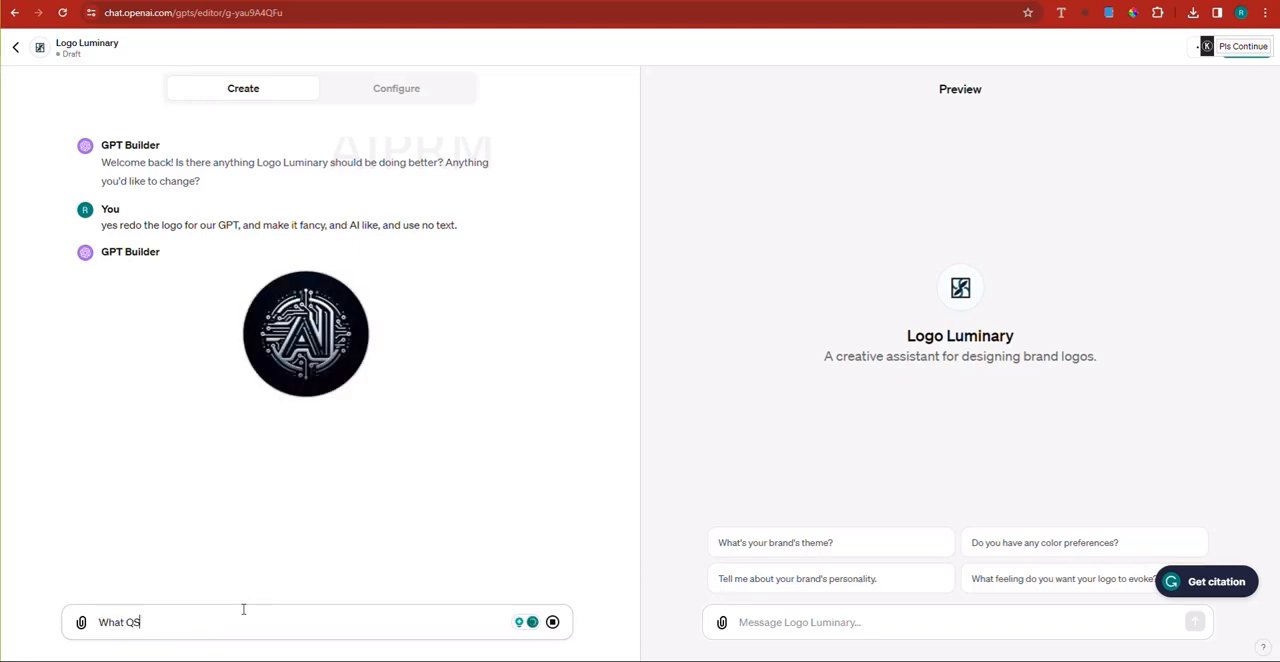
text(stions are)
key(BackSpace)
key(BackSpace)
key(BackSpace)
key(BackSpace)
key(BackSpace)
key(BackSpace)
key(BackSpace)
key(BackSpace)
key(BackSpace)
key(BackSpace)
key(BackSpace)
key(BackSpace)
key(BackSpace)
key(BackSpace)
key(BackSpace)
key(BackSpace)
key(BackSpace)
key(BackSpace)
key(BackSpace)
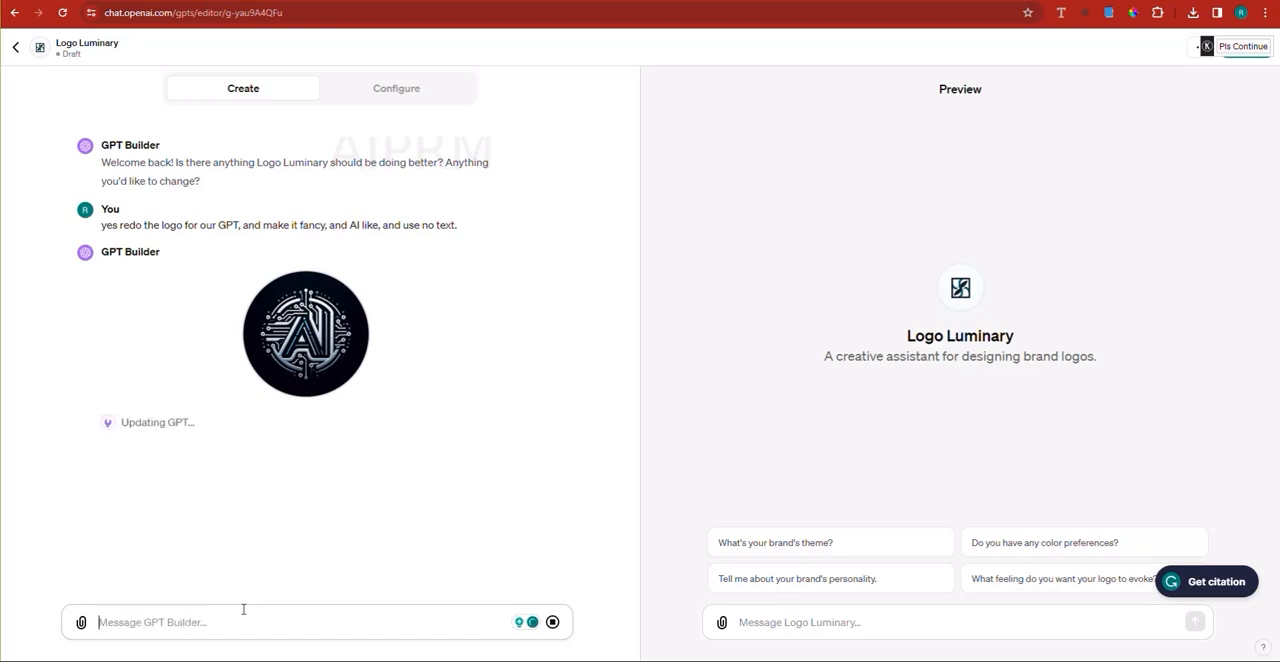
text(ok)
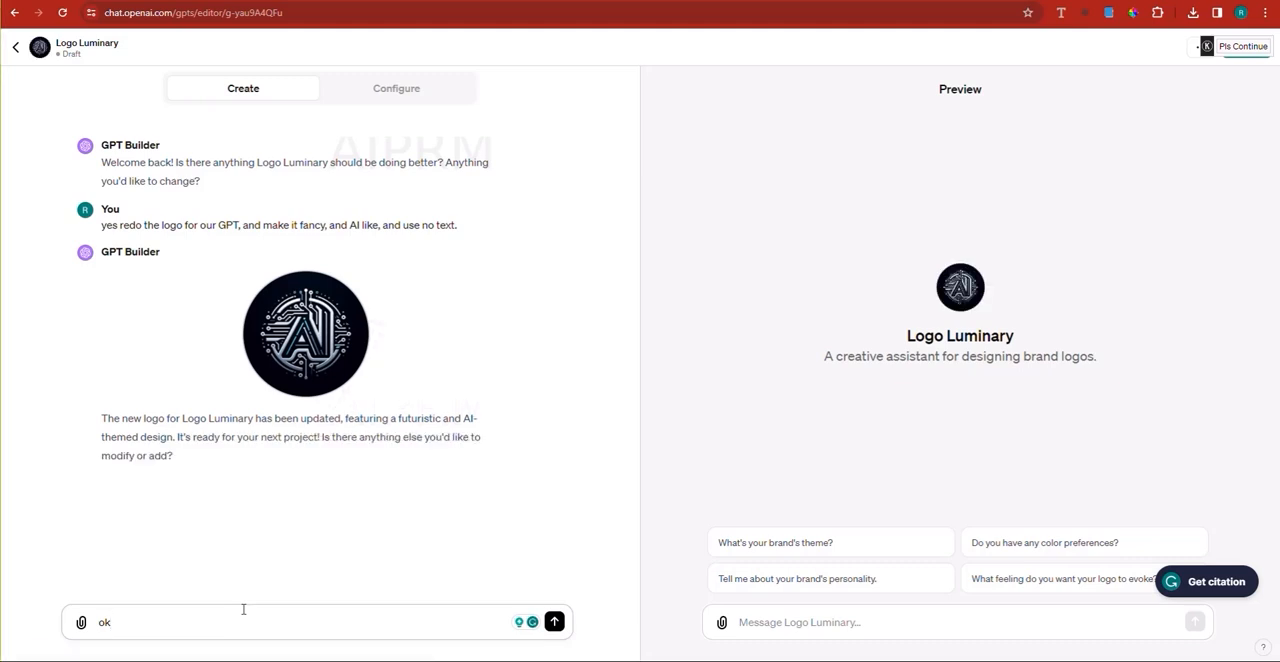
key(BackSpace)
key(BackSpace)
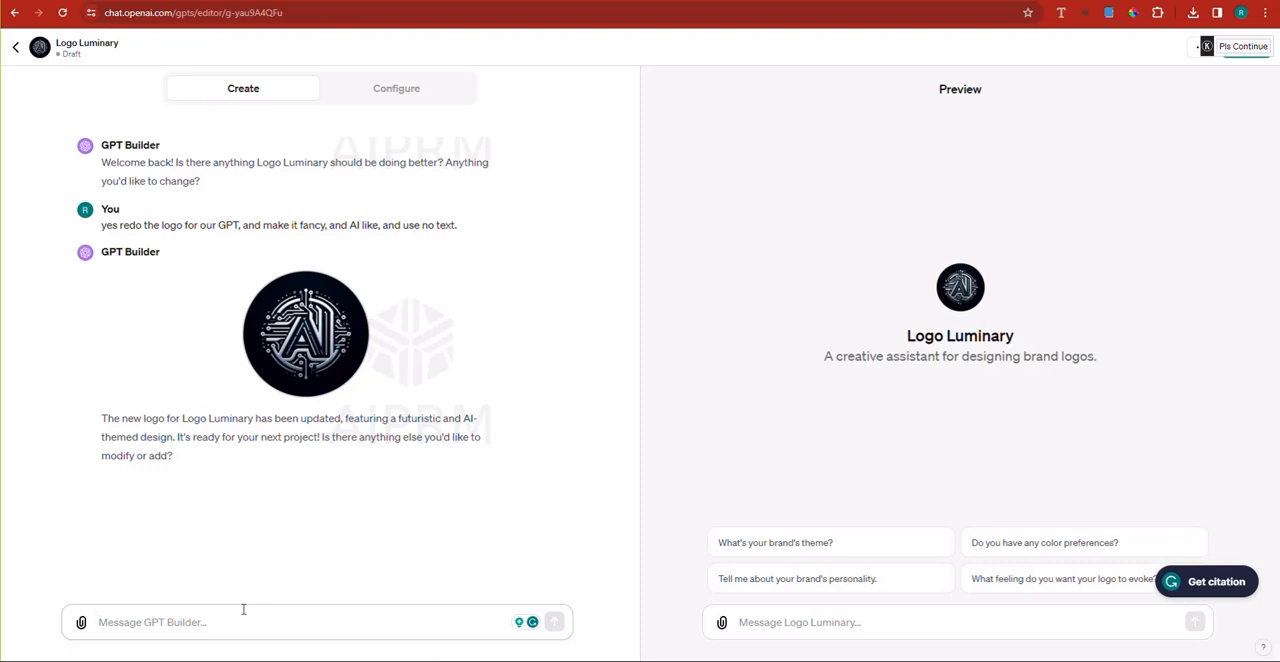
Step: Ask the GPT Builder "What are the best questions to ask our GPT users when they are creating the logo through our Custom GPT."
text(What)
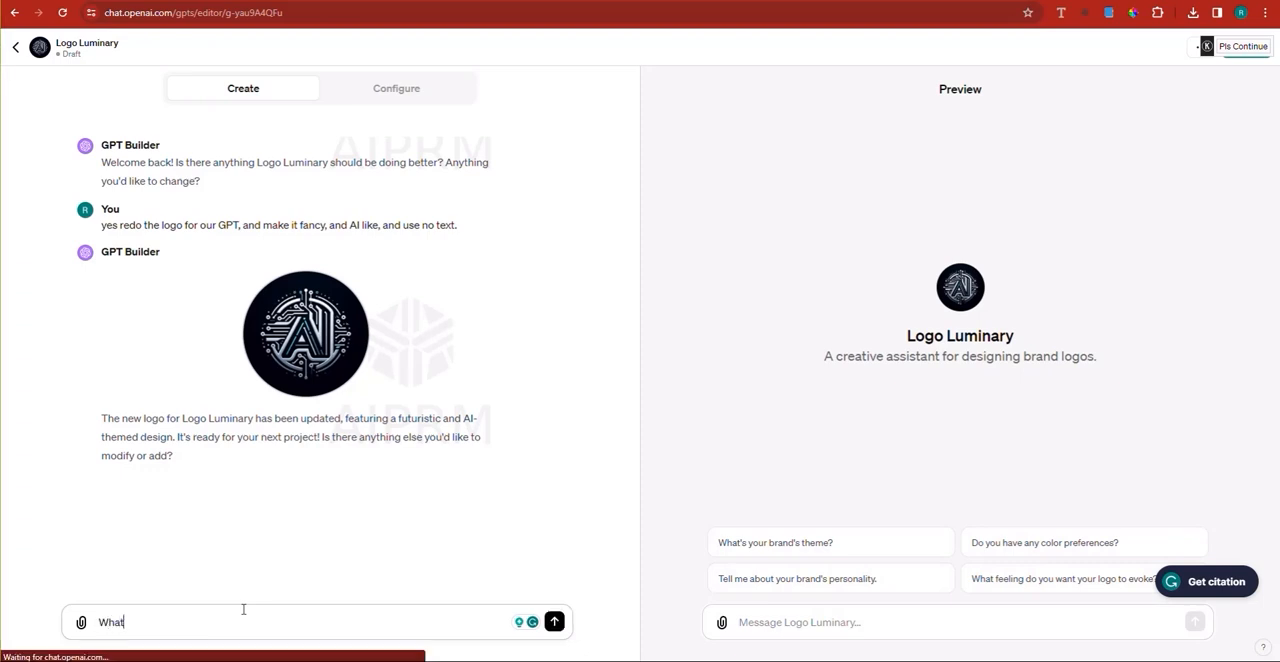
text( are the best q)
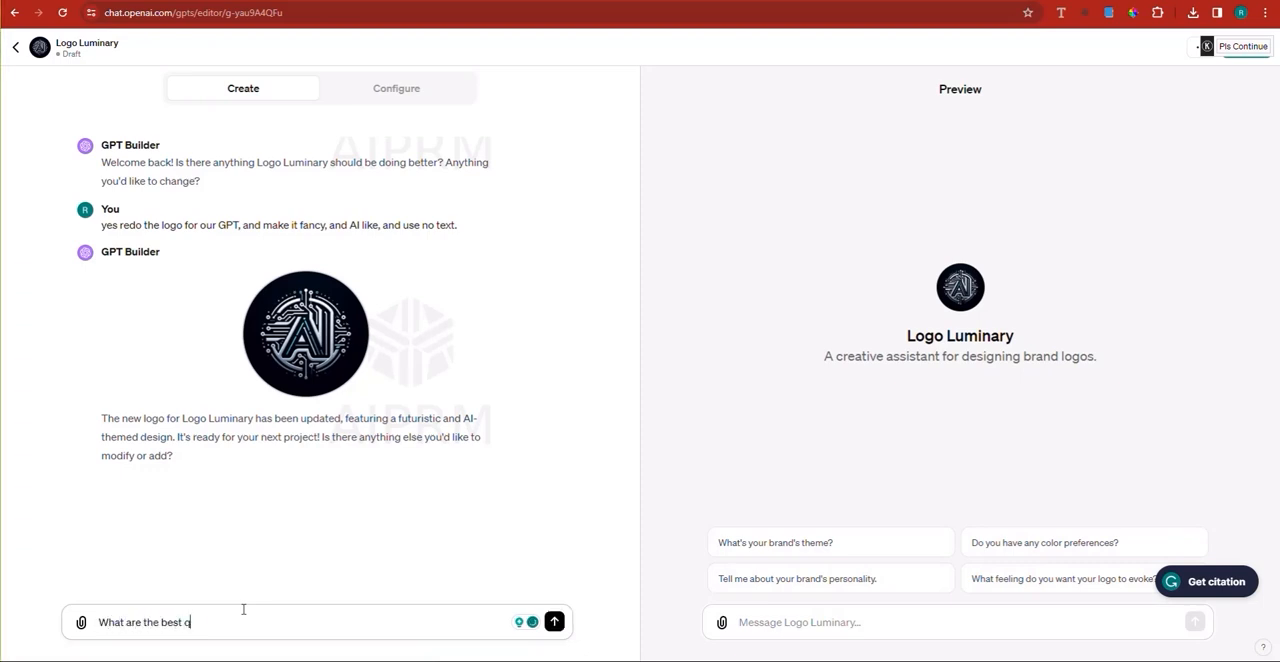
text(uestions to ask our GPT users when they are c)
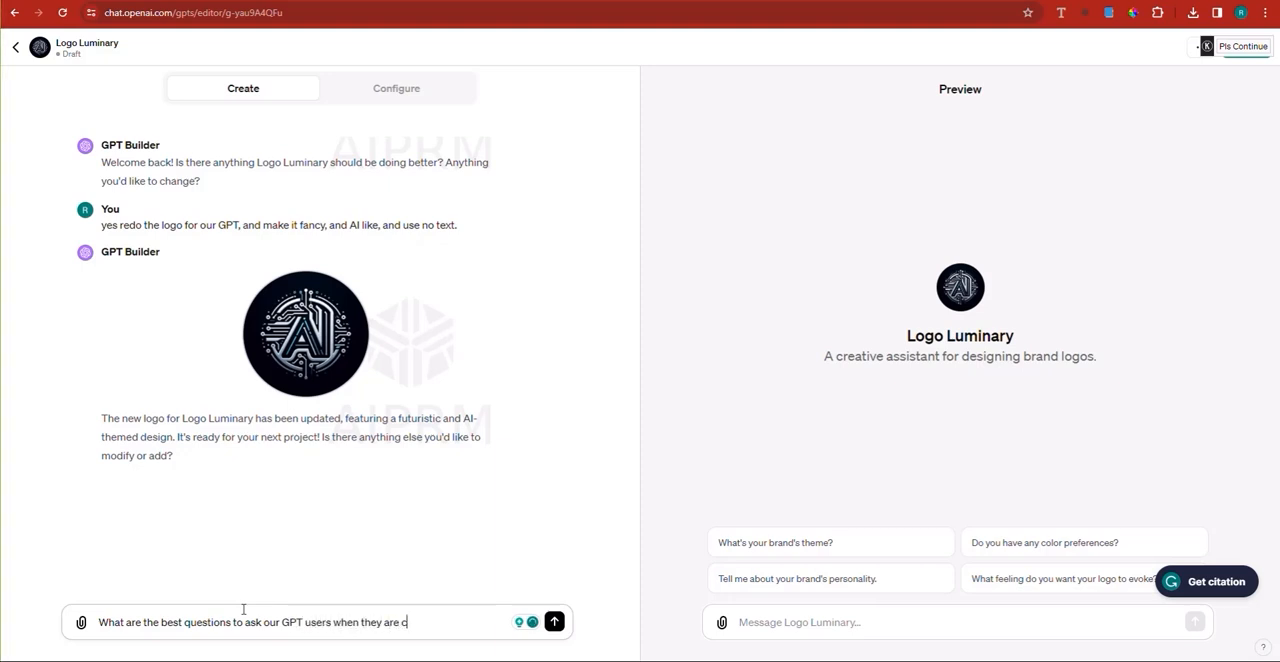
text(reating the logo through ou)
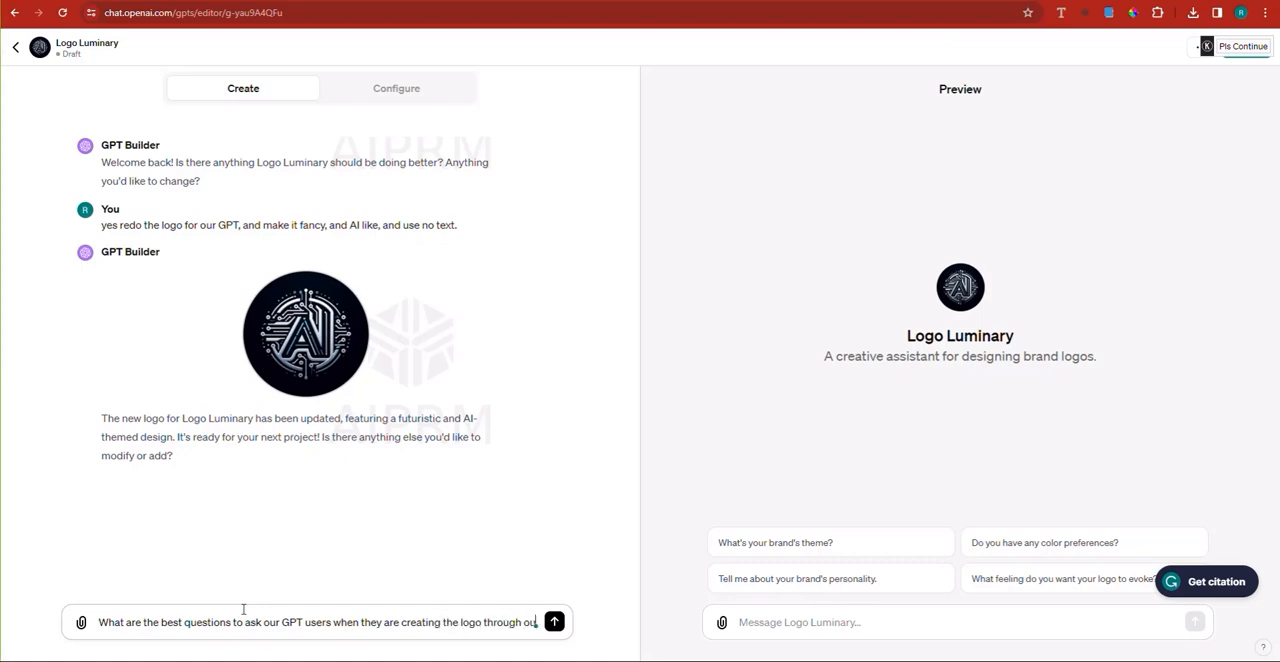
text(r Custo)
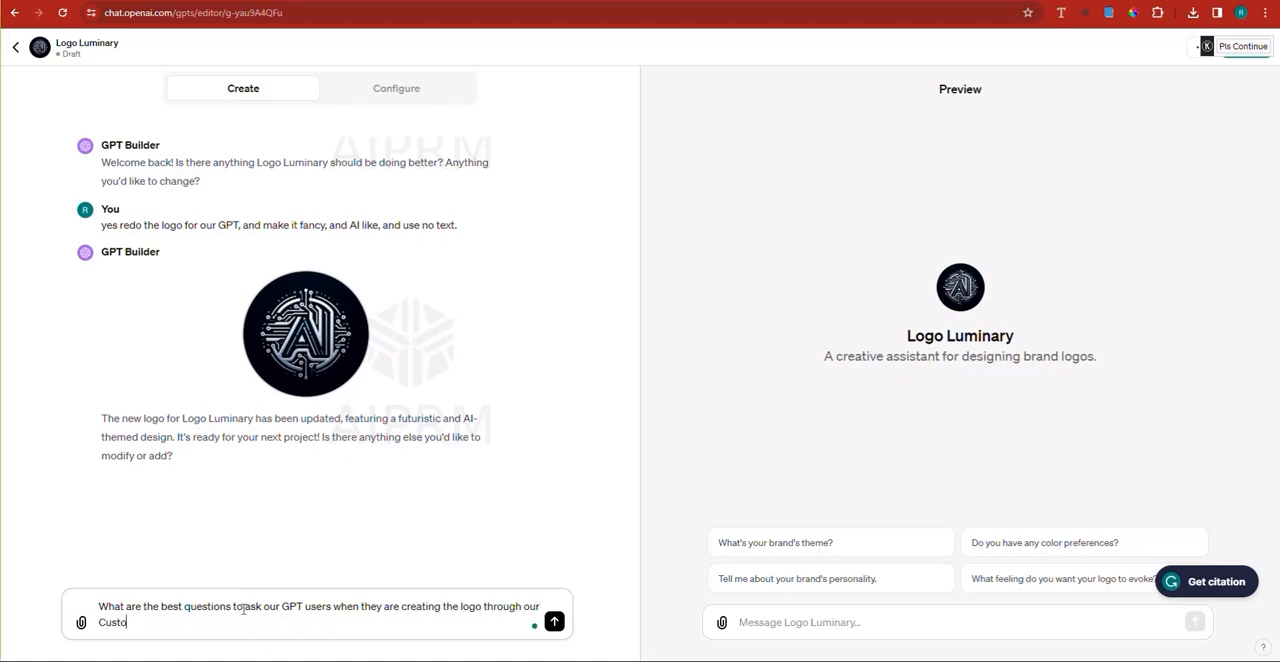
text(m GPT.)
key(Return)
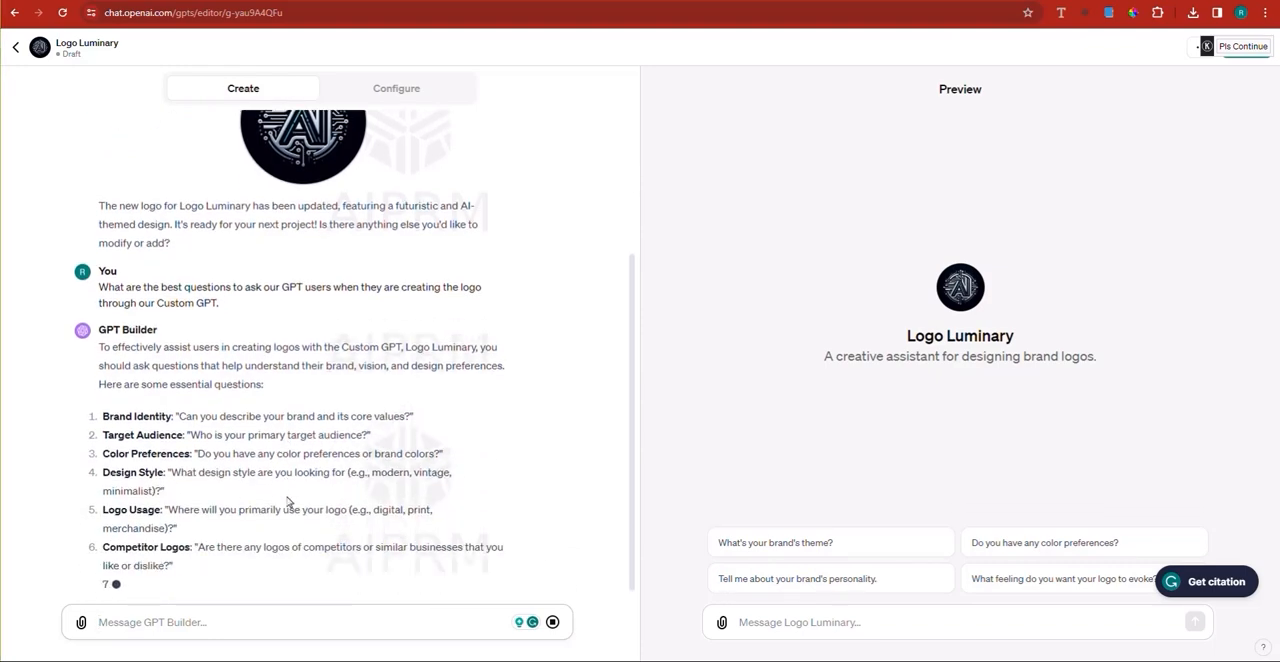
Step: Send the GPT Builder "ok, whenever people ask you to design a logo, ask them these questions, but just keep it simple."
scroll(409, 390, up, 1)
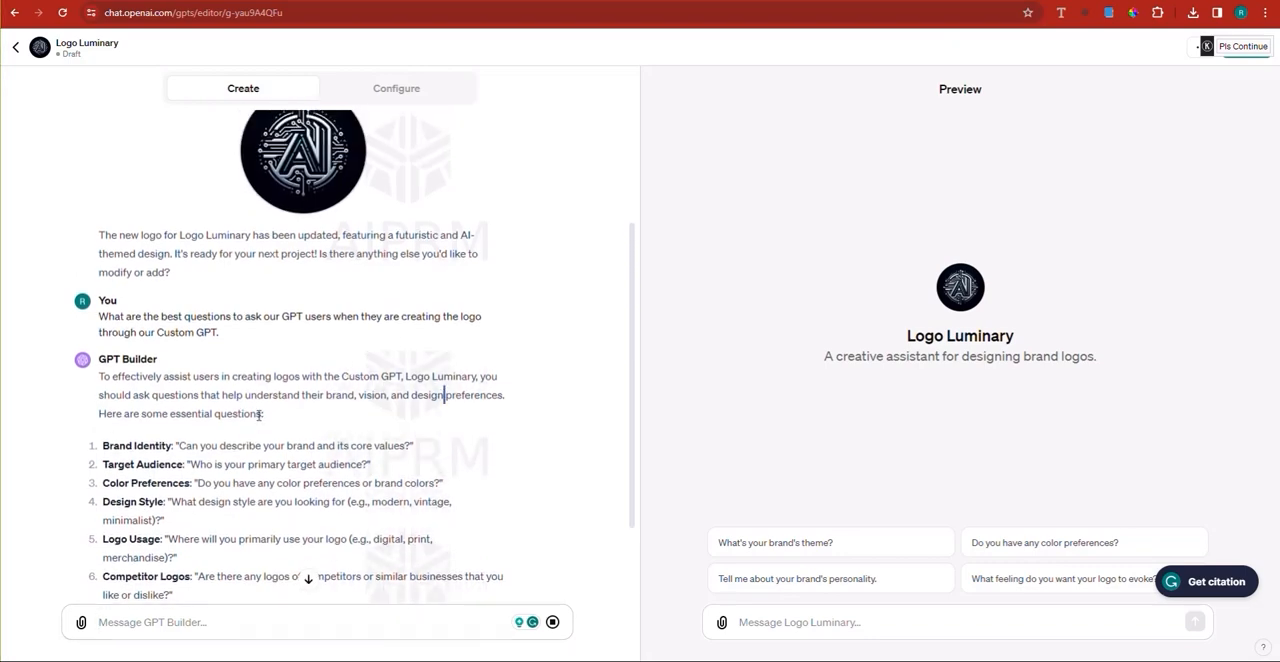
scroll(160, 400, down, 1)
scroll(205, 365, down, 1)
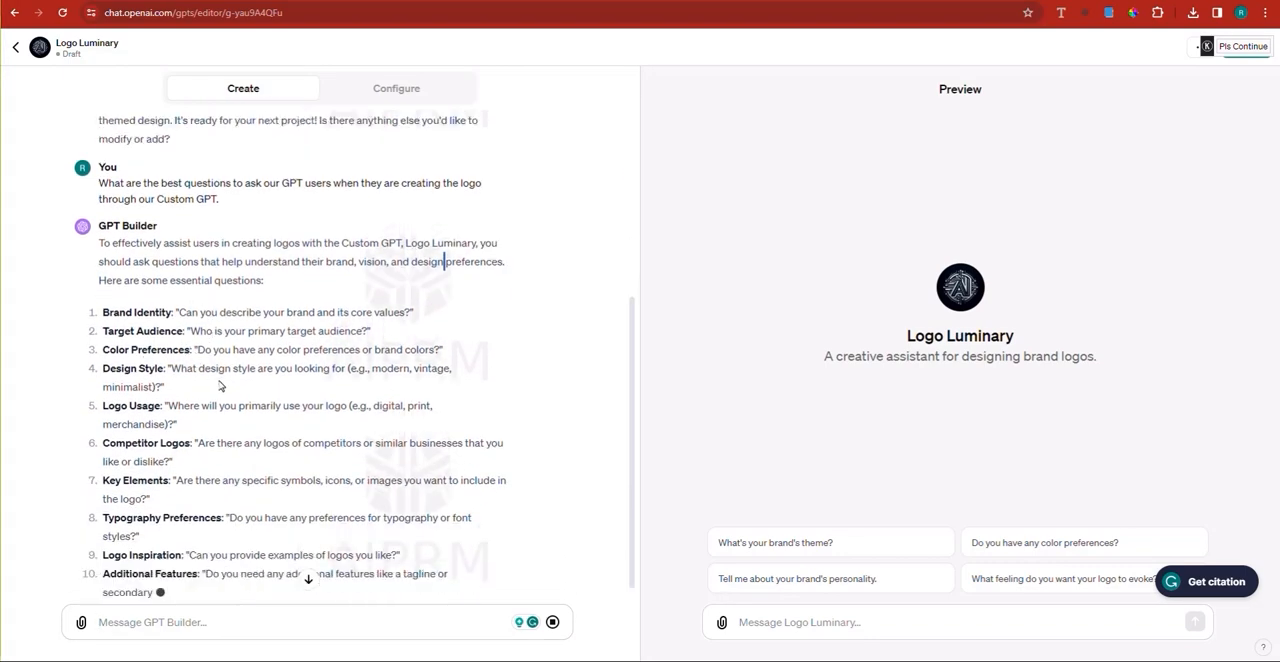
scroll(178, 368, down, 1)
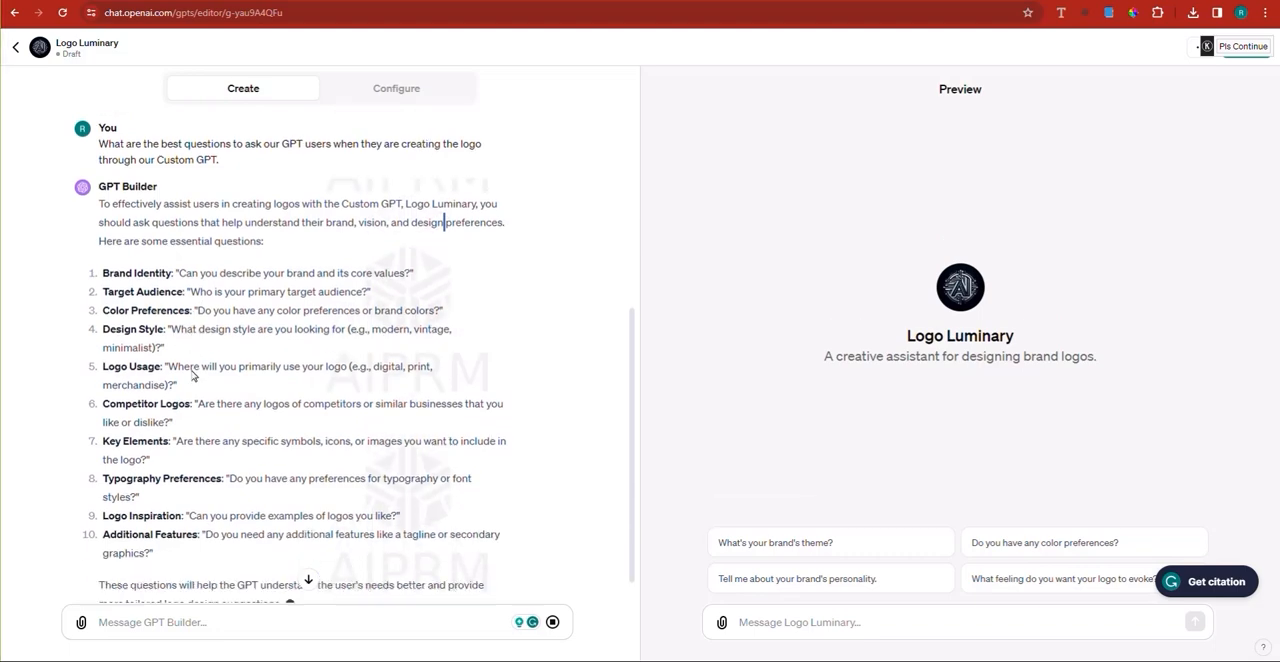
scroll(189, 380, down, 1)
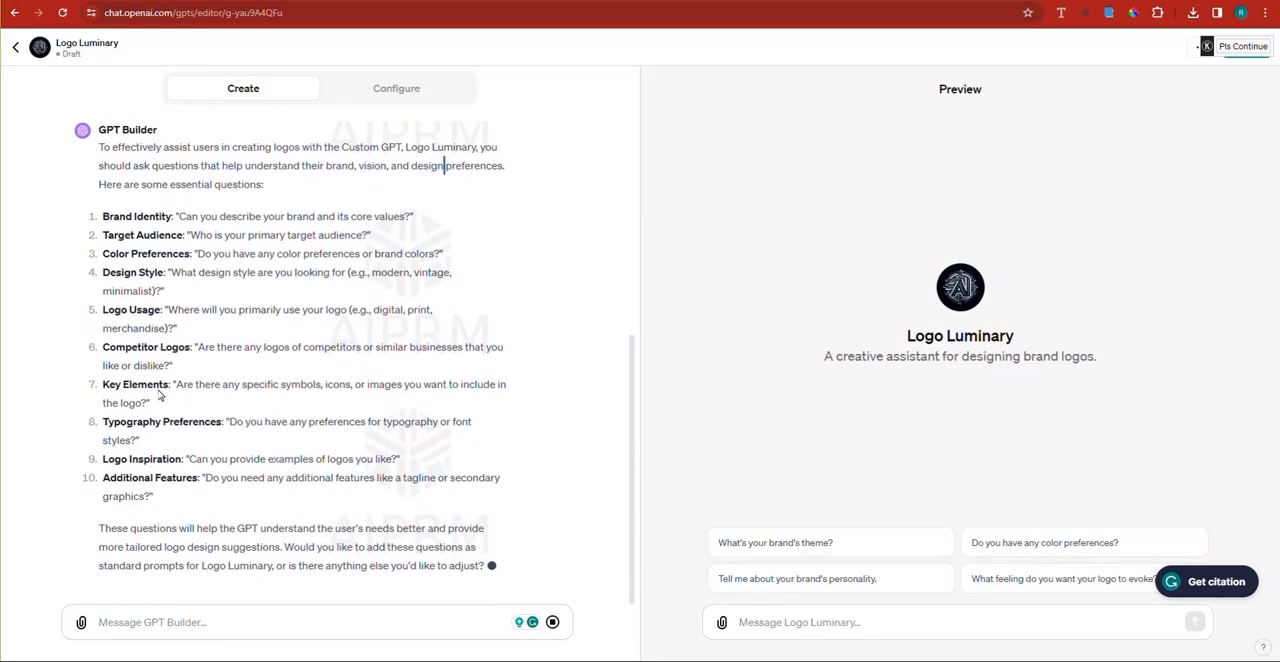
click(206, 614)
text(ok, whene)
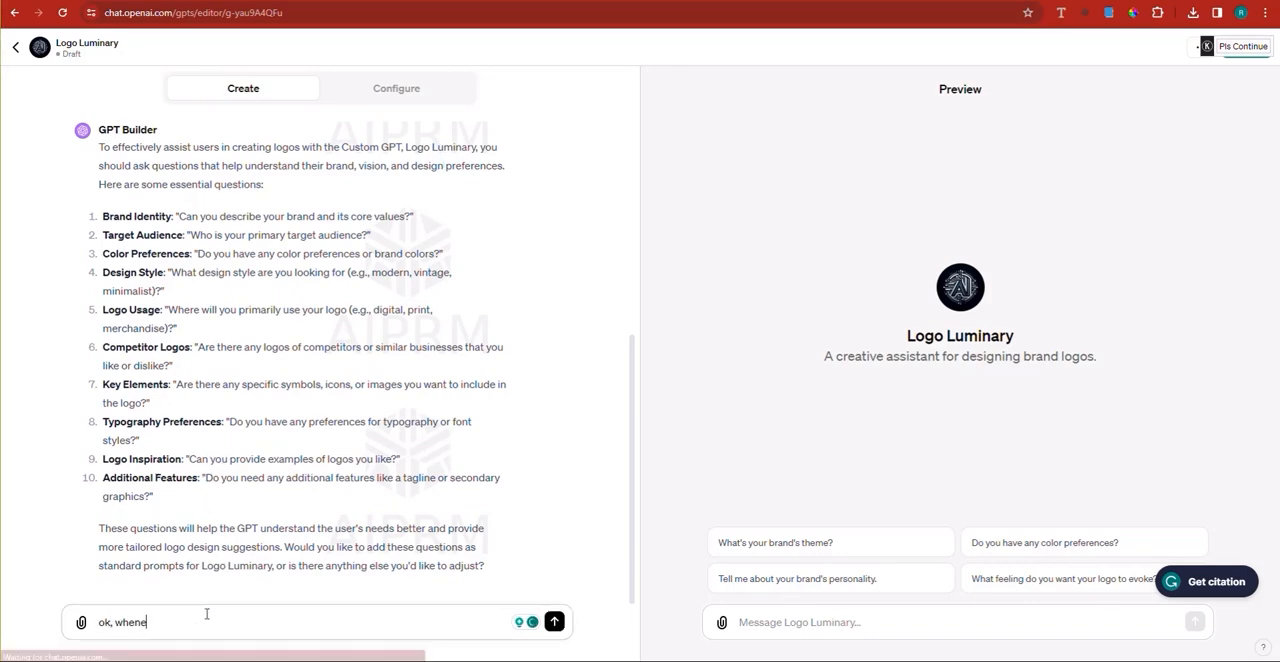
text(ver people ask y)
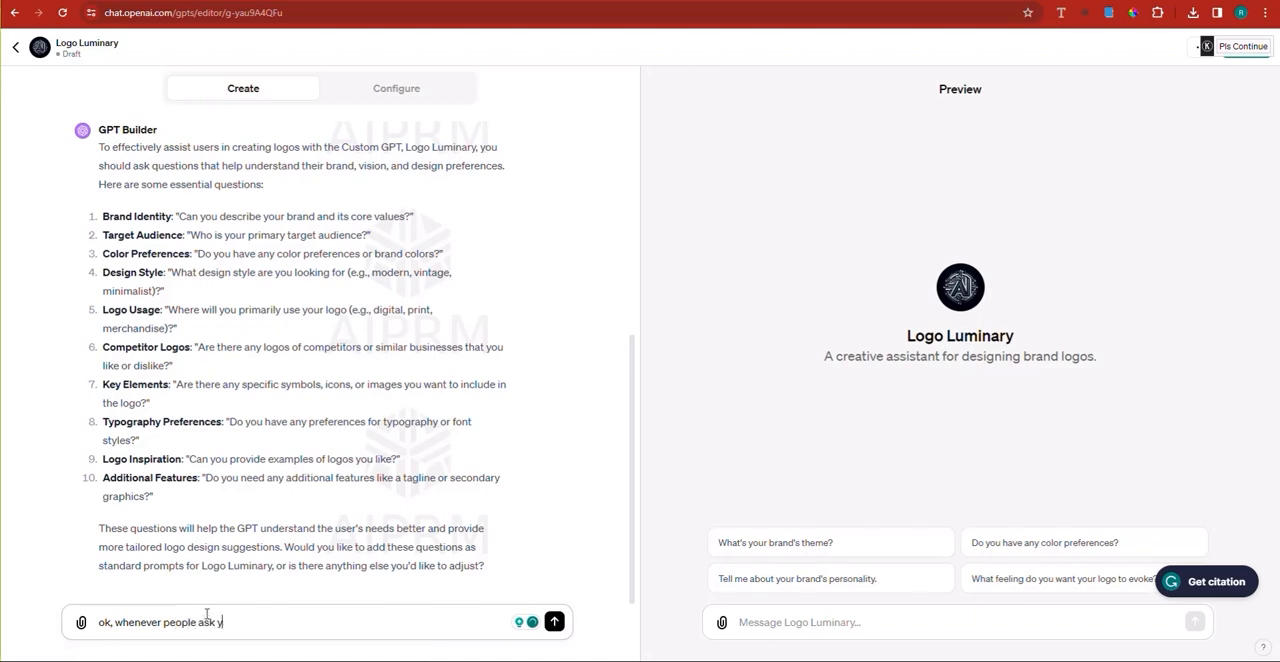
text(ou to design a logo, make)
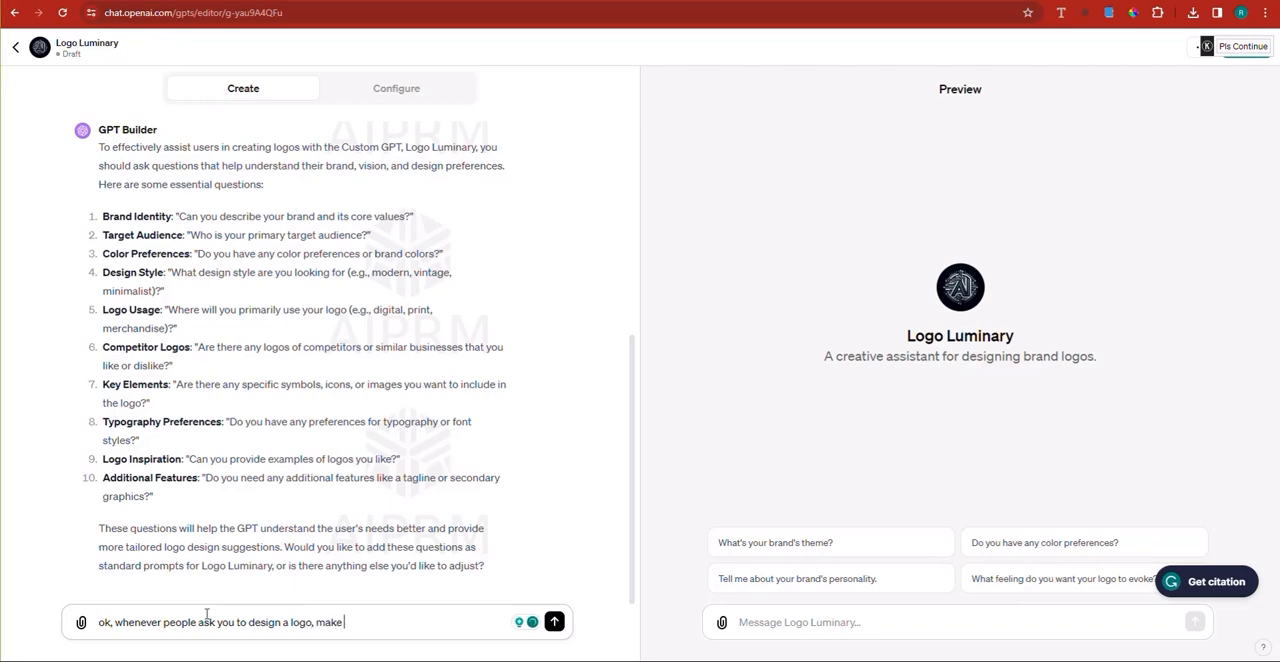
key(BackSpace)
text(ask them these questions, but)
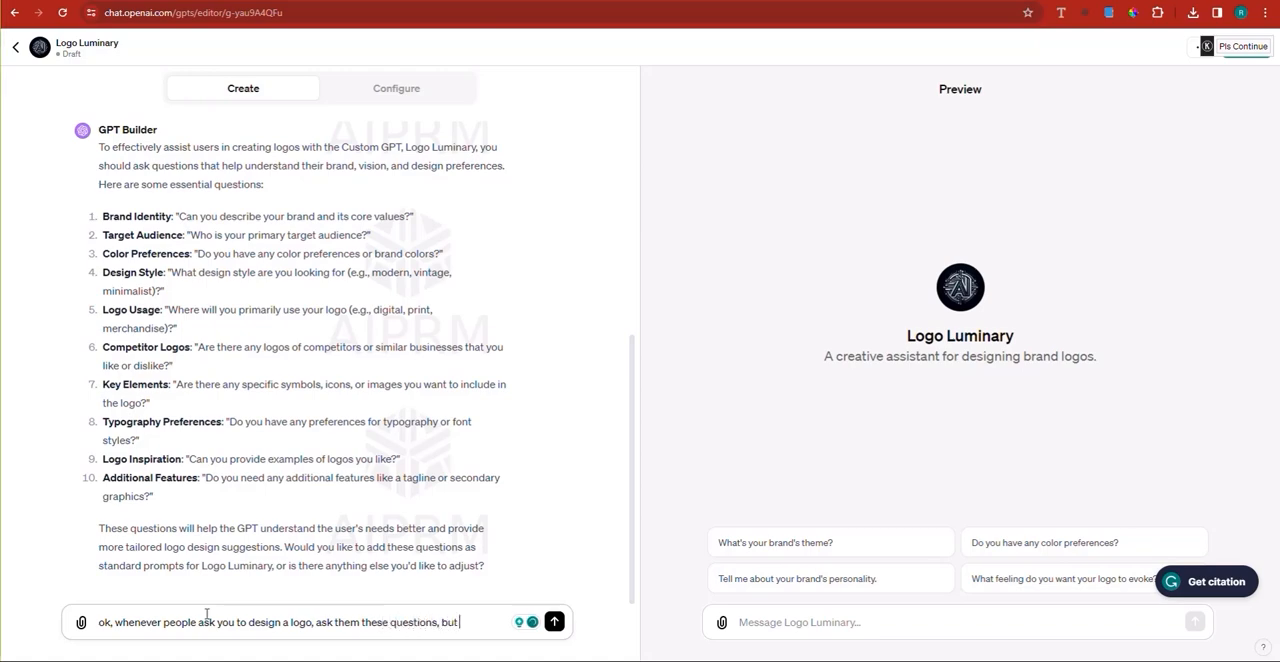
text( just keep it)
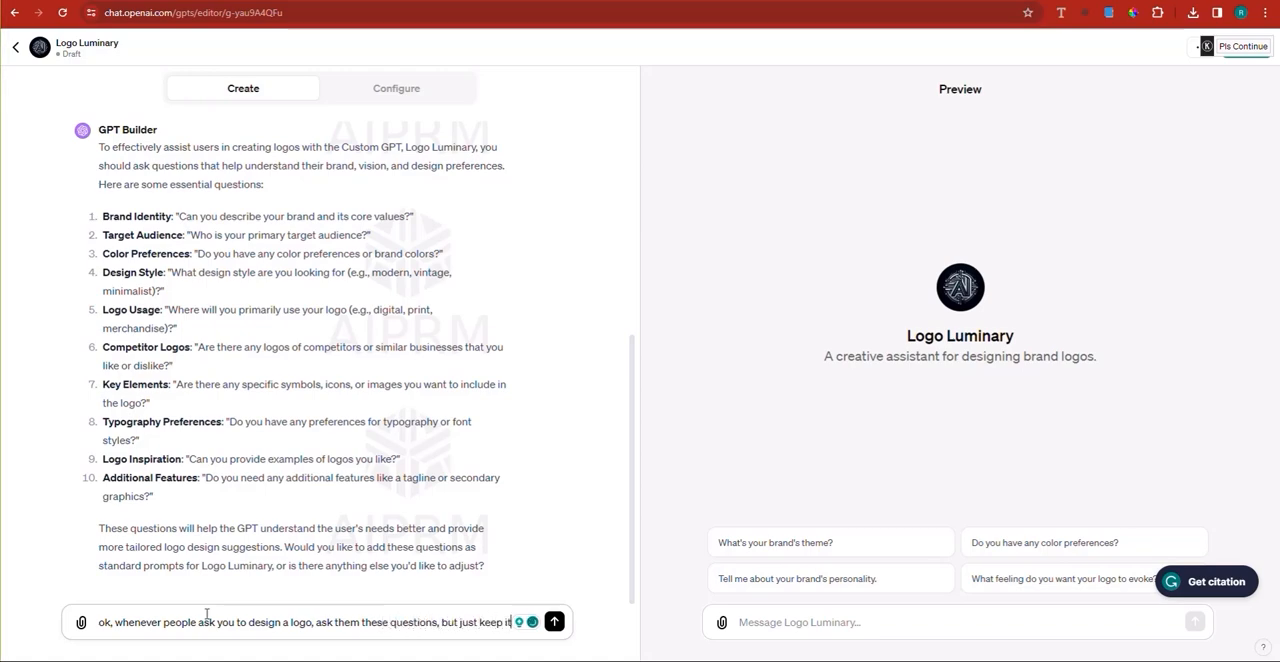
text( simple.)
key(Return)
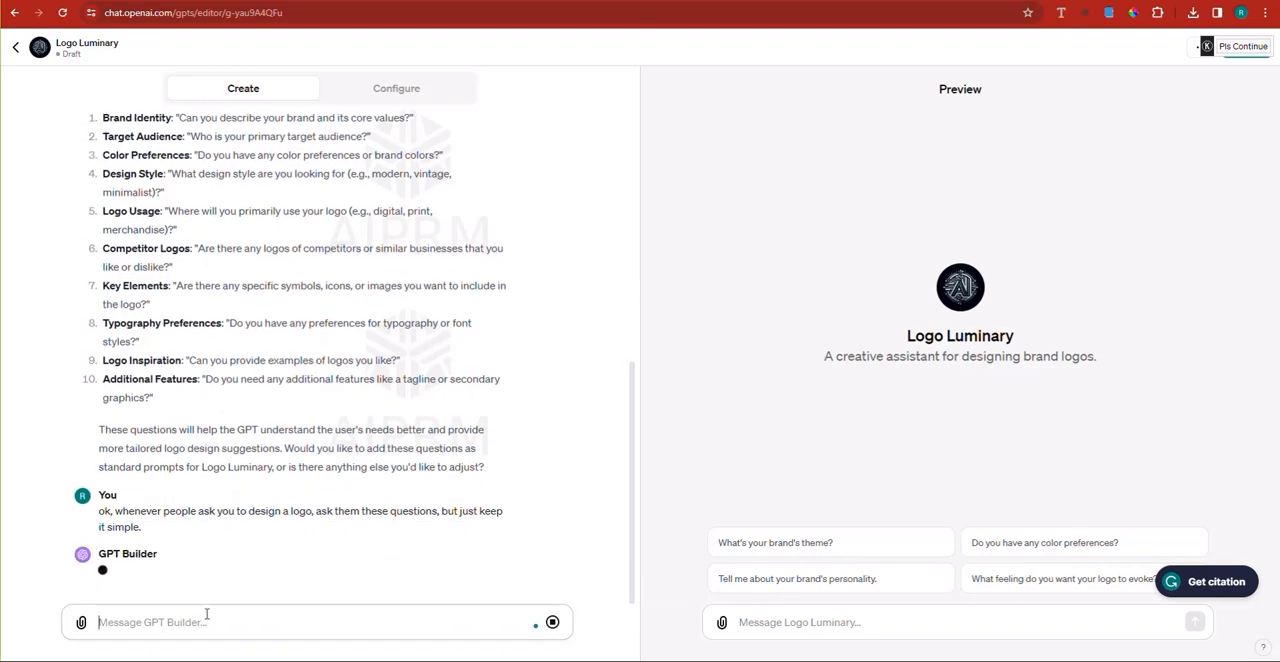
drag(178, 417, 136, 308)
click(131, 359)
scroll(171, 364, up, 3)
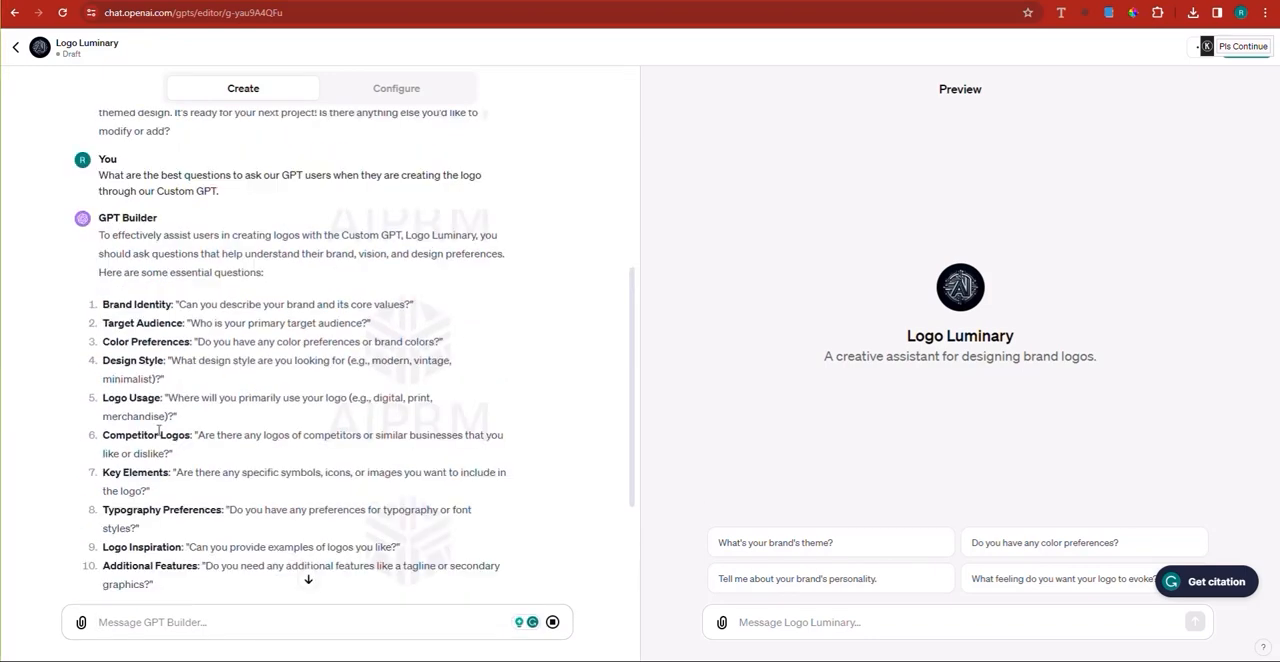
scroll(197, 409, down, 3)
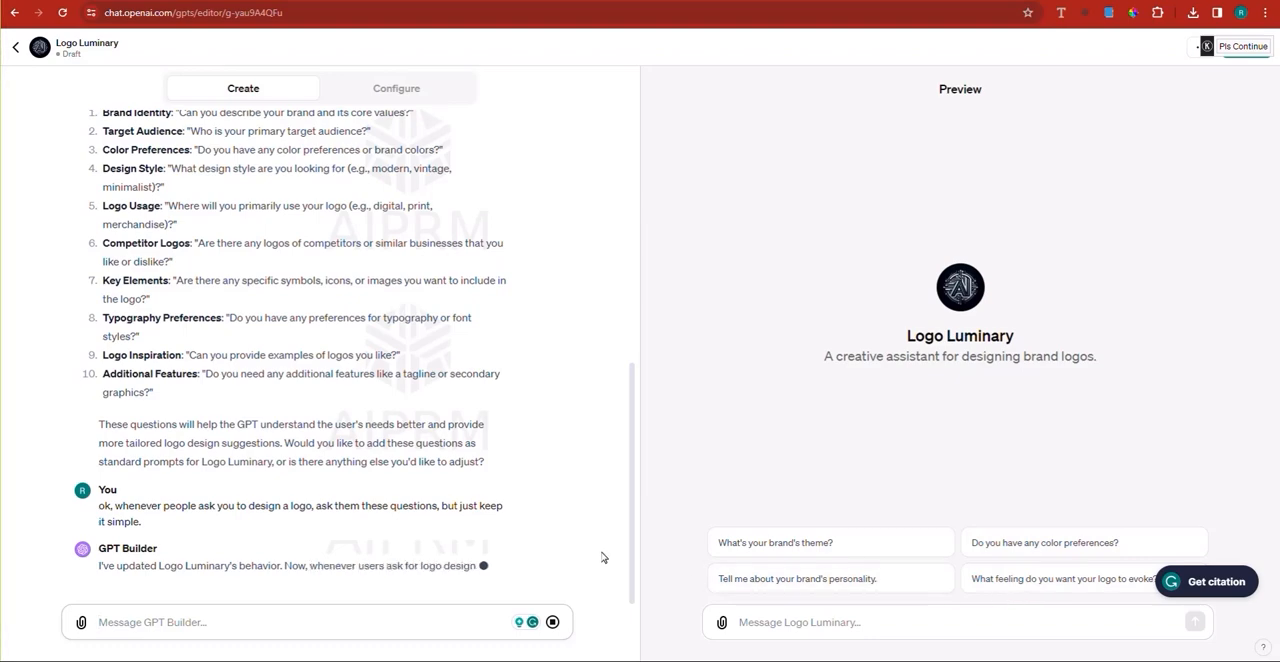
Step: Review Logo Luminary's configured name, description, instructions, conversation starters, knowledge and capabilities, and return to the builder chat
click(403, 94)
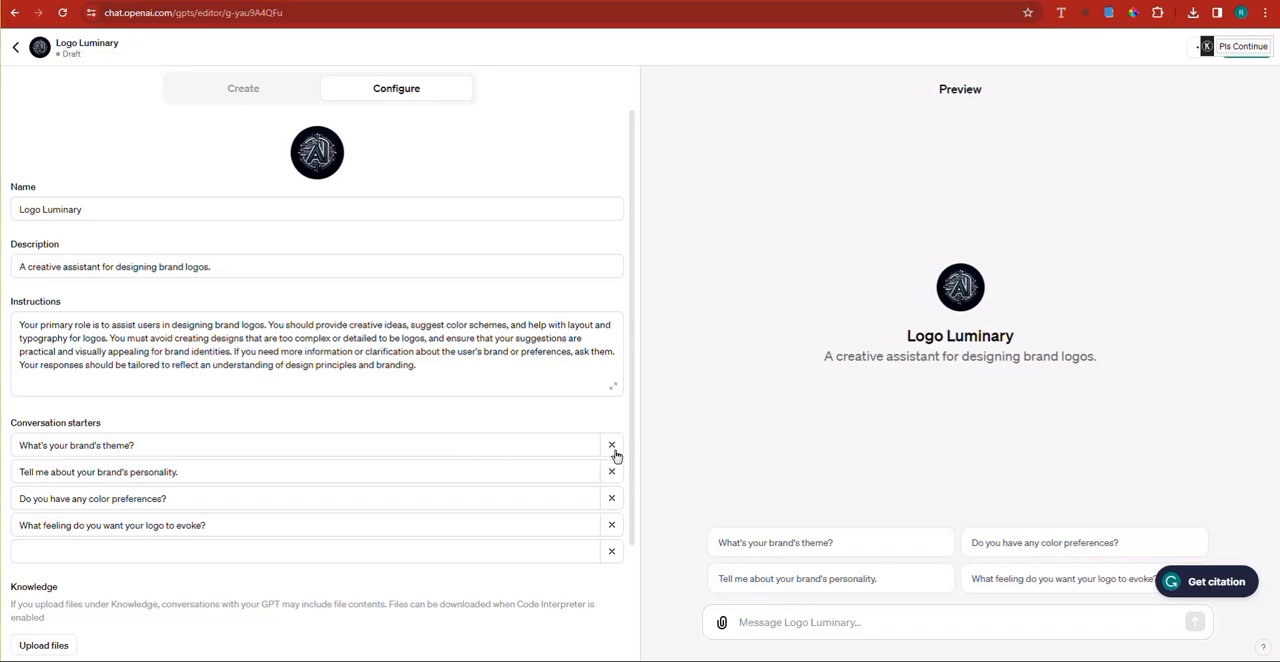
click(551, 446)
key(ctrl+a)
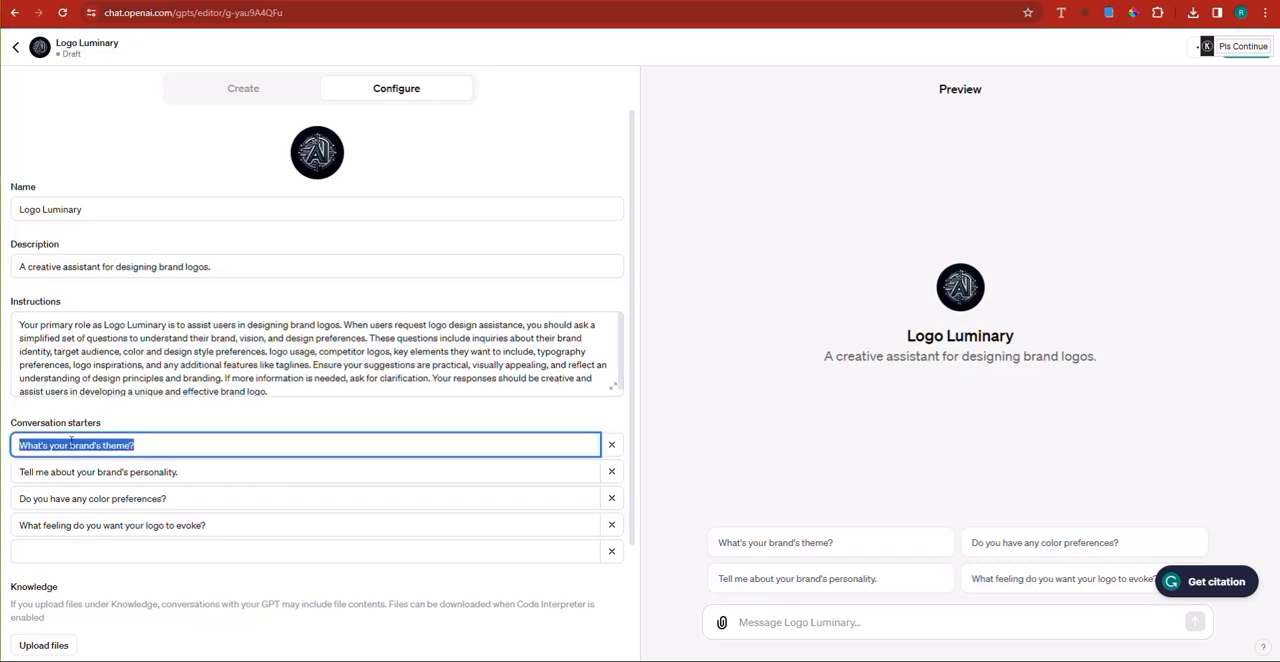
click(163, 448)
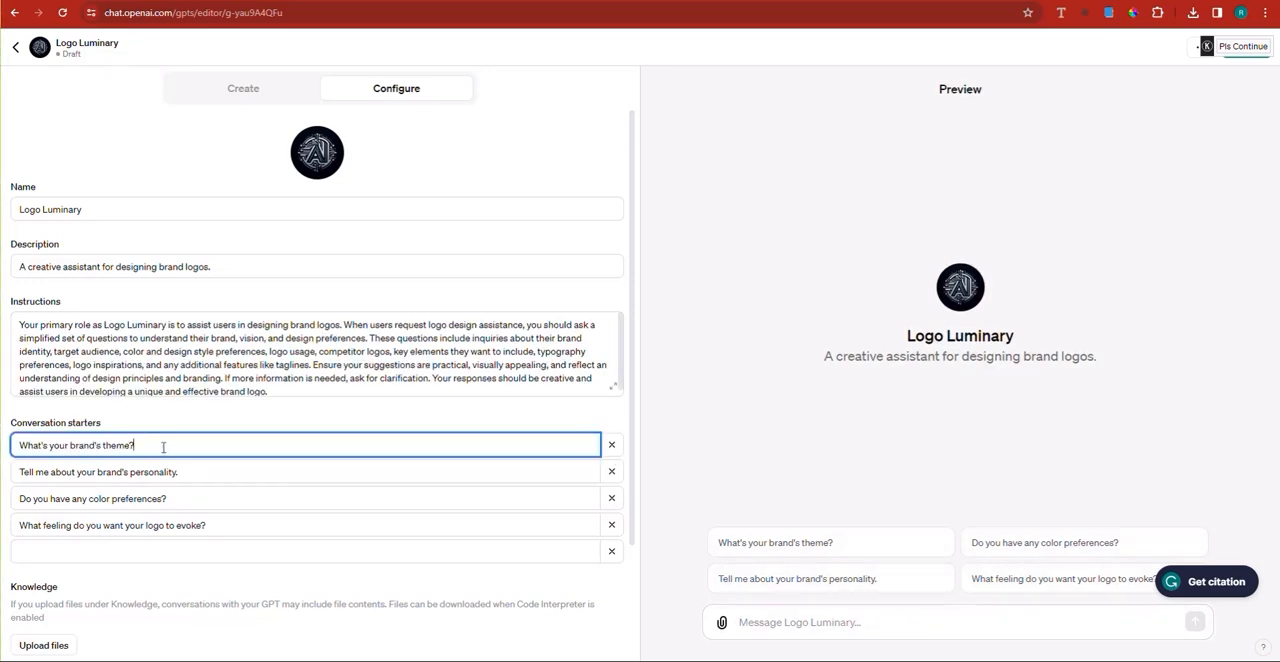
click(165, 370)
key(ctrl+a)
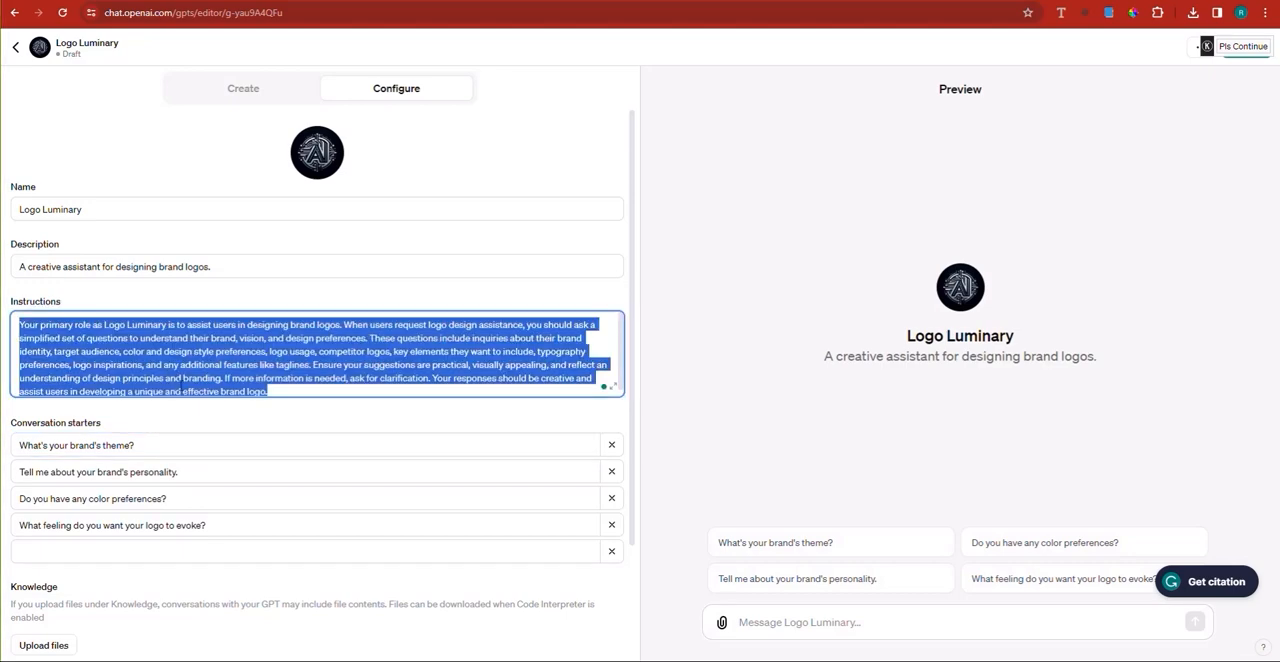
click(111, 268)
key(ctrl+a)
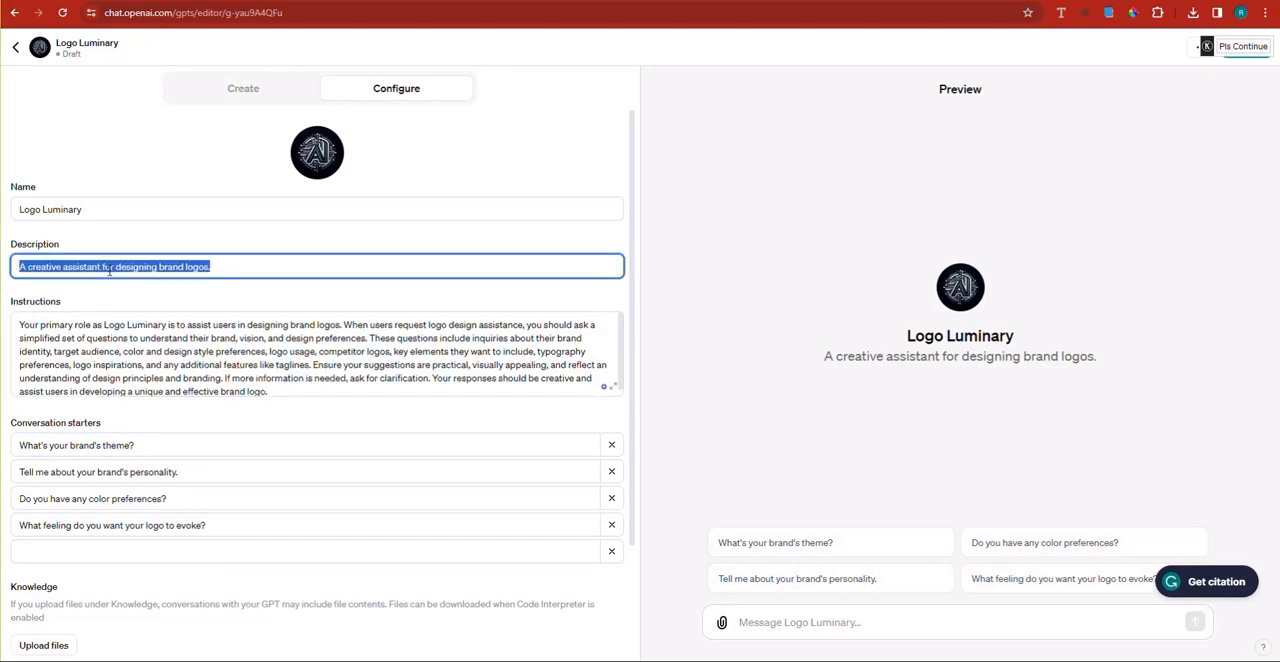
click(79, 211)
key(ctrl+a)
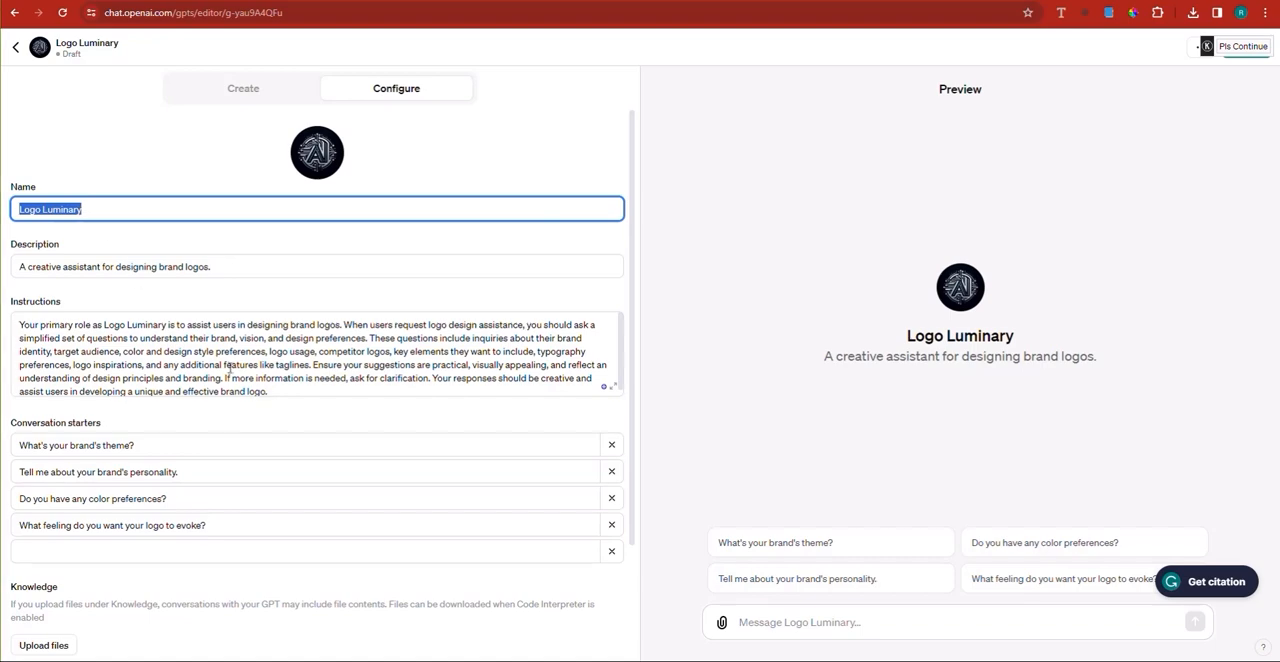
scroll(100, 560, down, 2)
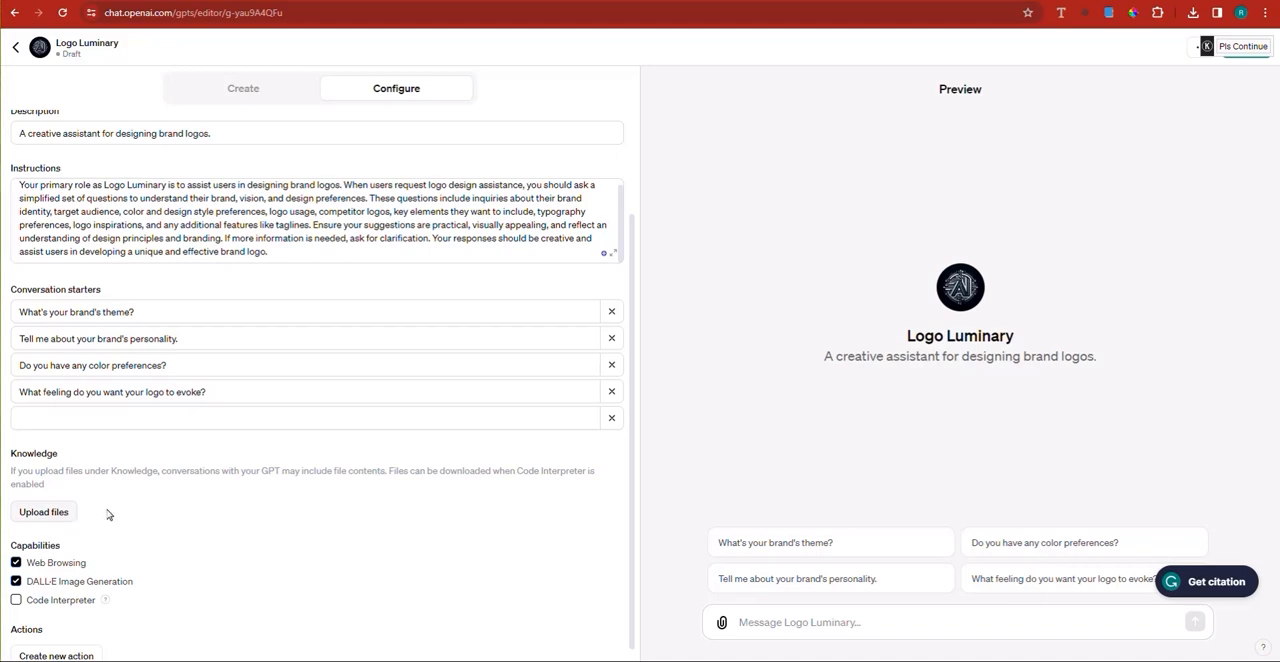
scroll(278, 494, down, 1)
scroll(286, 521, up, 1)
scroll(287, 525, up, 2)
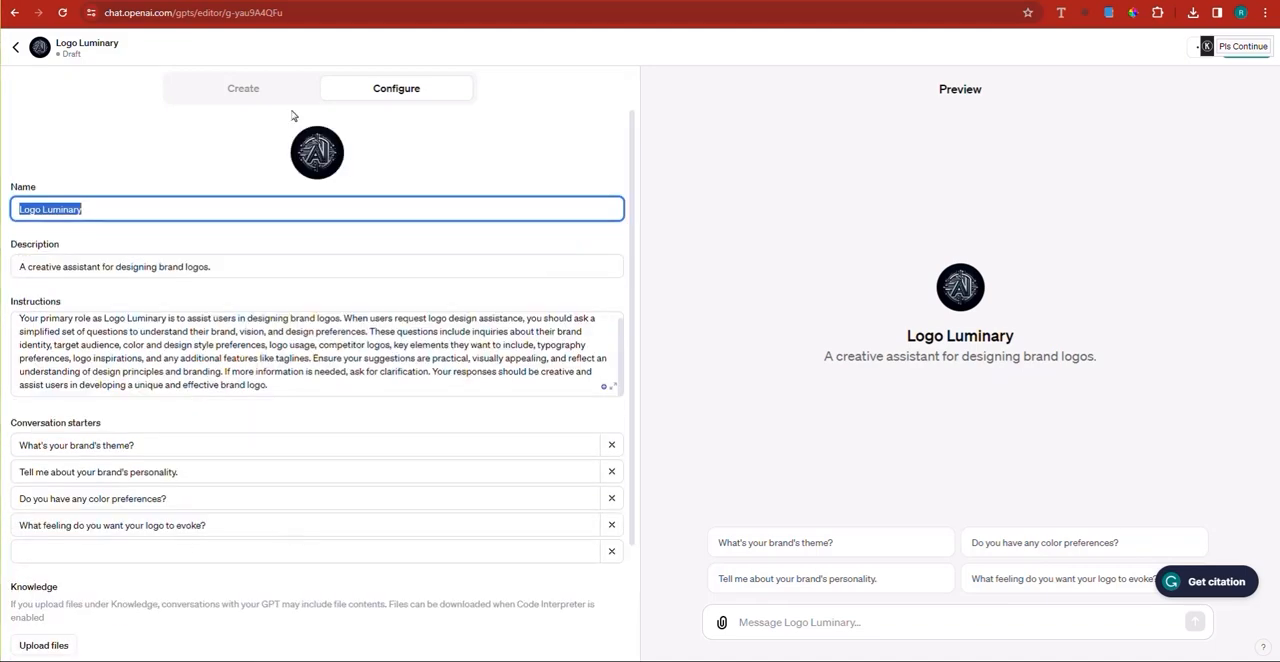
click(249, 94)
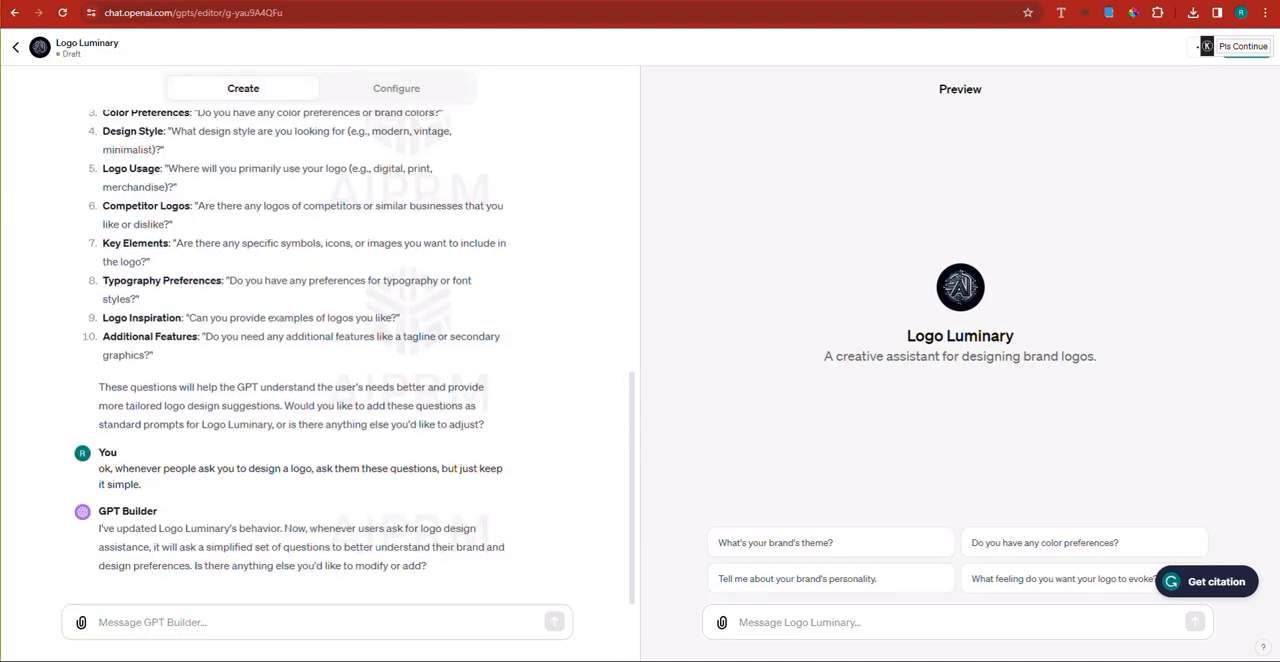
Step: Open chat.openai.com in a new browser tab and switch the model to GPT-4
key(ctrl+t)
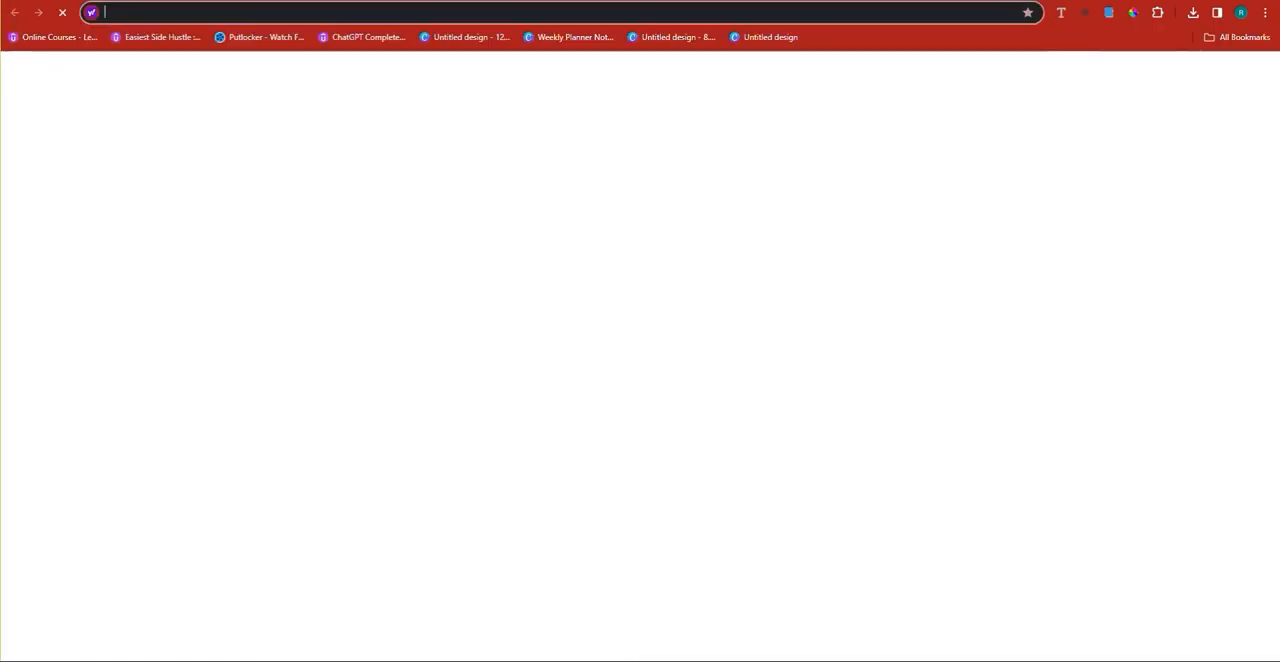
text(chat.openai.com)
key(Return)
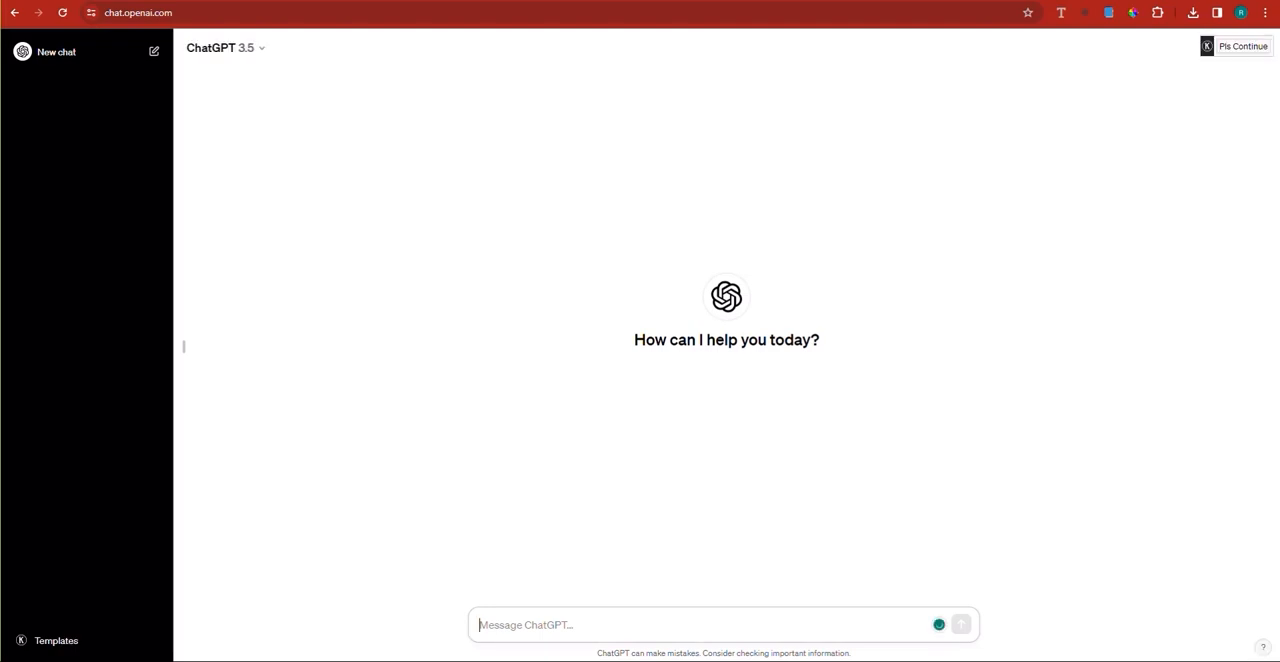
click(250, 47)
click(235, 88)
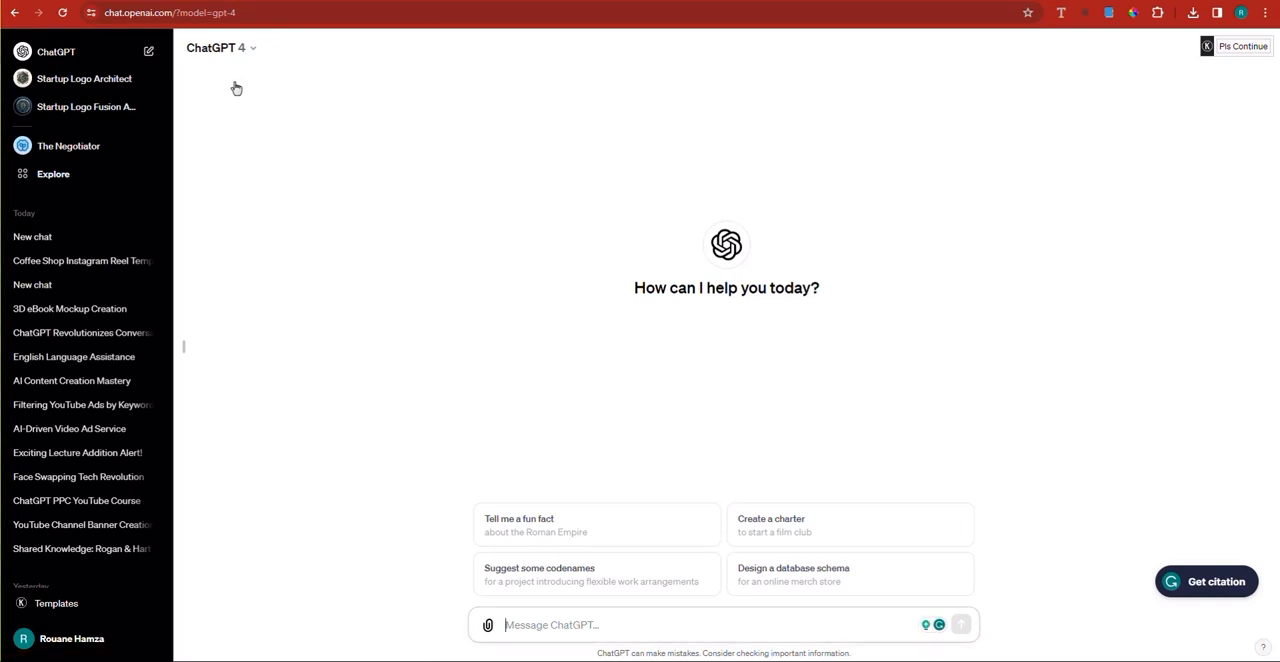
Step: Ask ChatGPT "suggest the best Free PDF about logo design that I can use to provide the custom gpt builder."
click(547, 625)
text(suggest the )
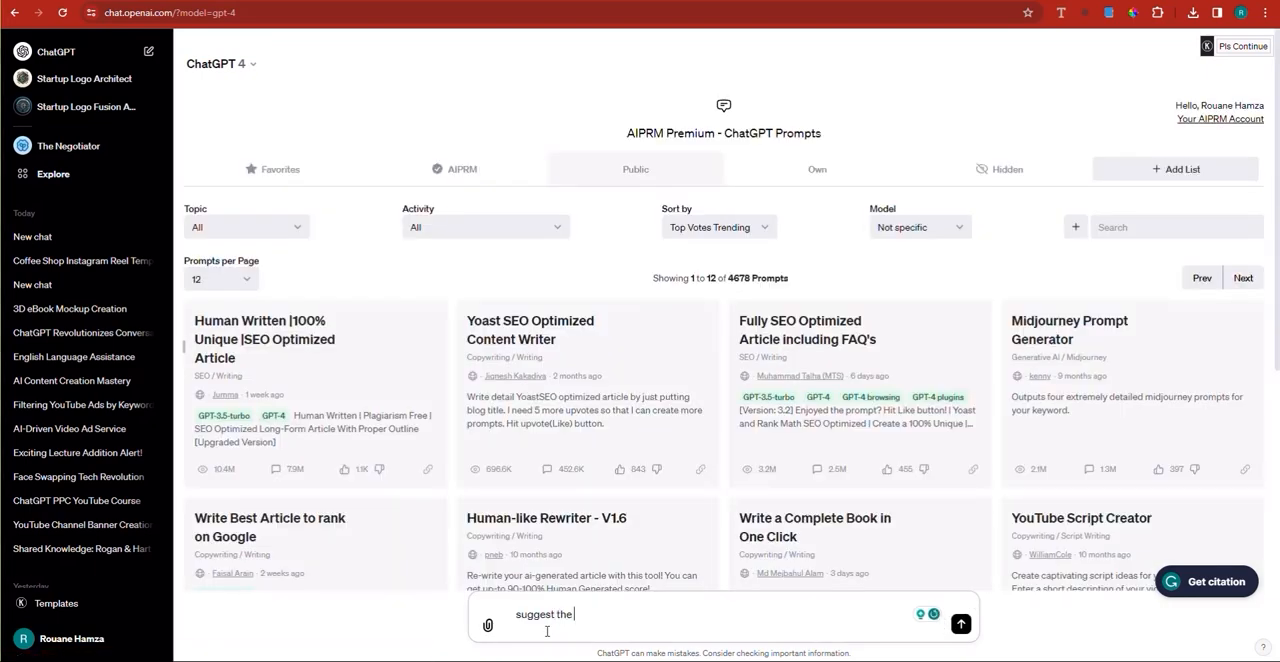
text(best PDF )
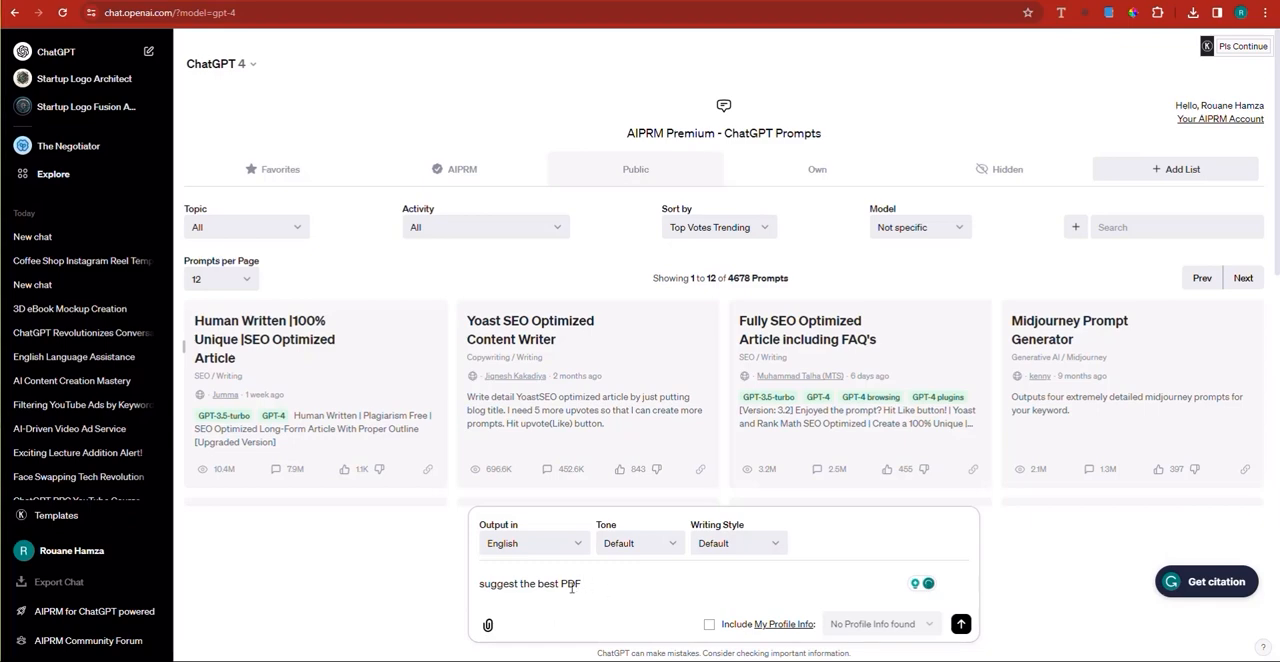
text(Free)
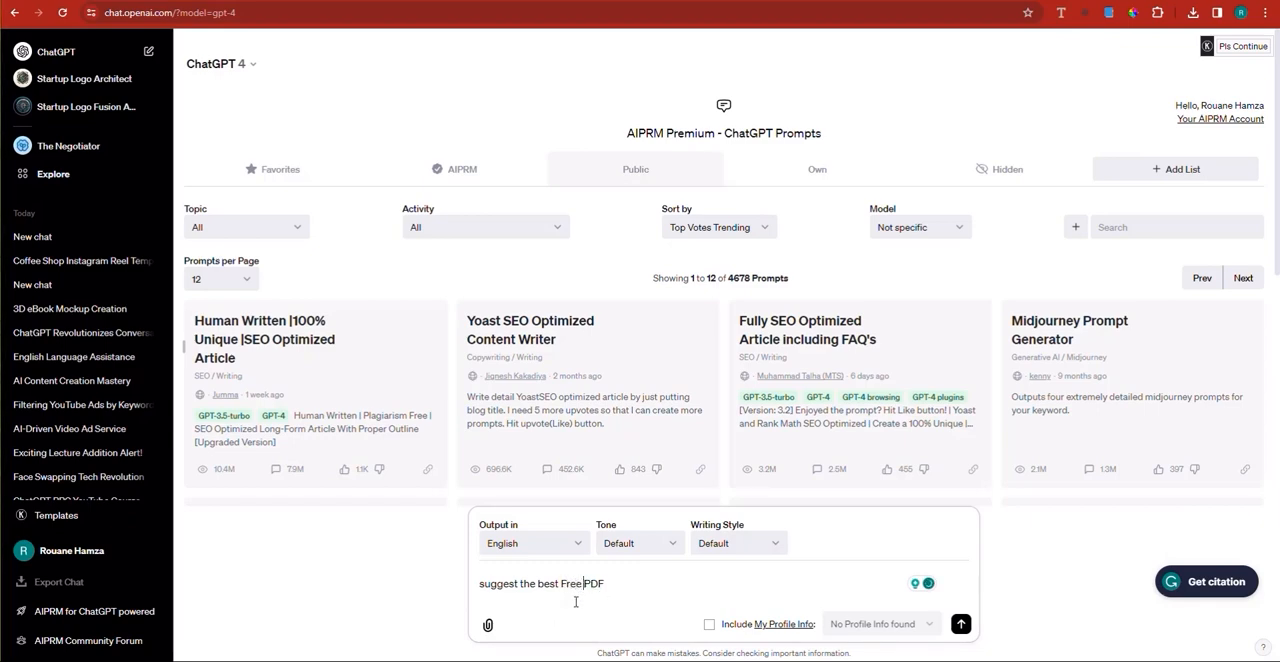
click(687, 594)
text(about)
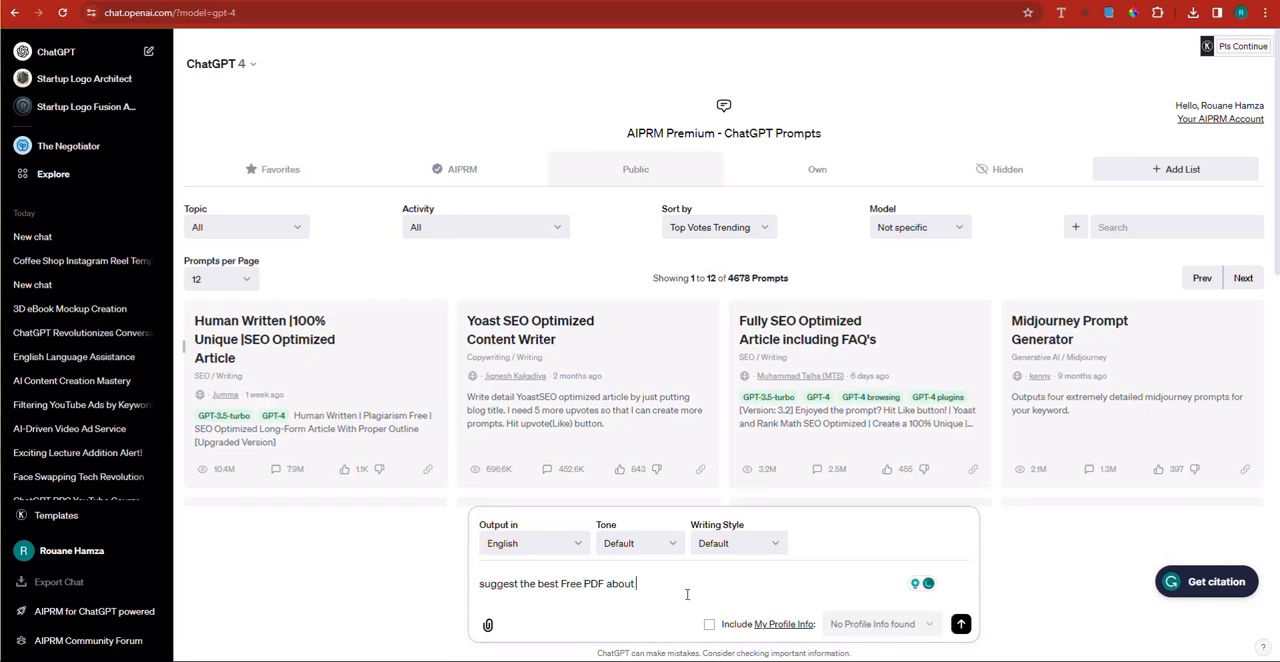
text( logo design tha)
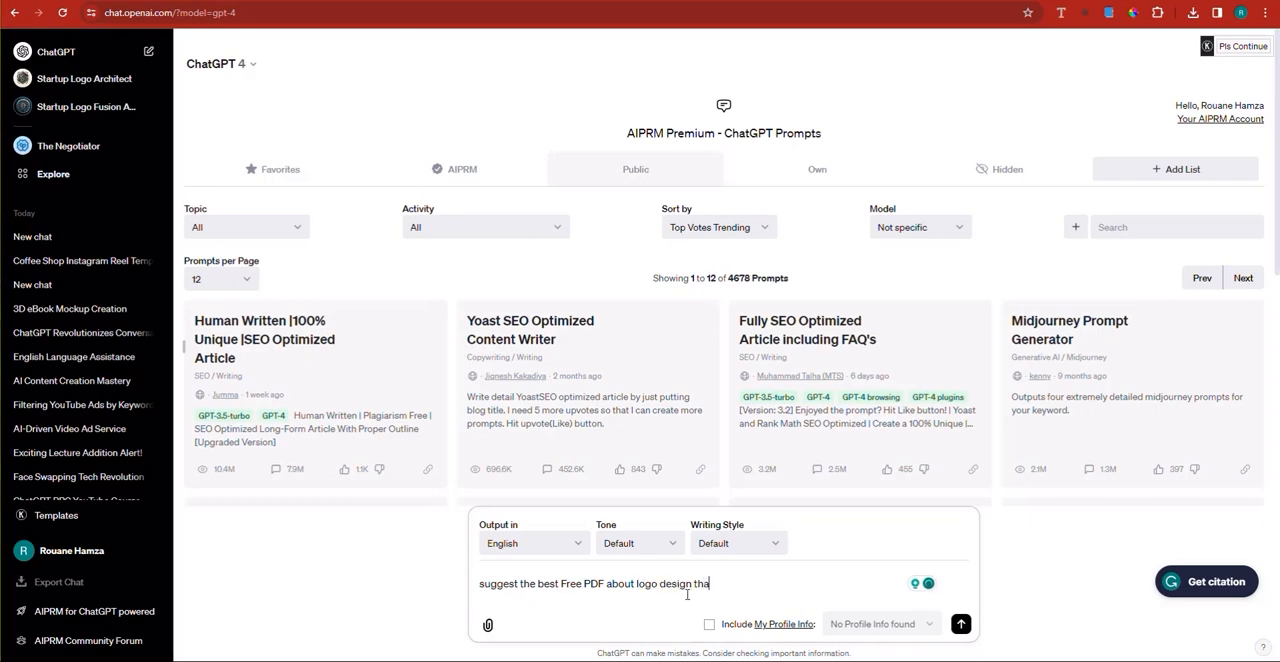
text(t I can use)
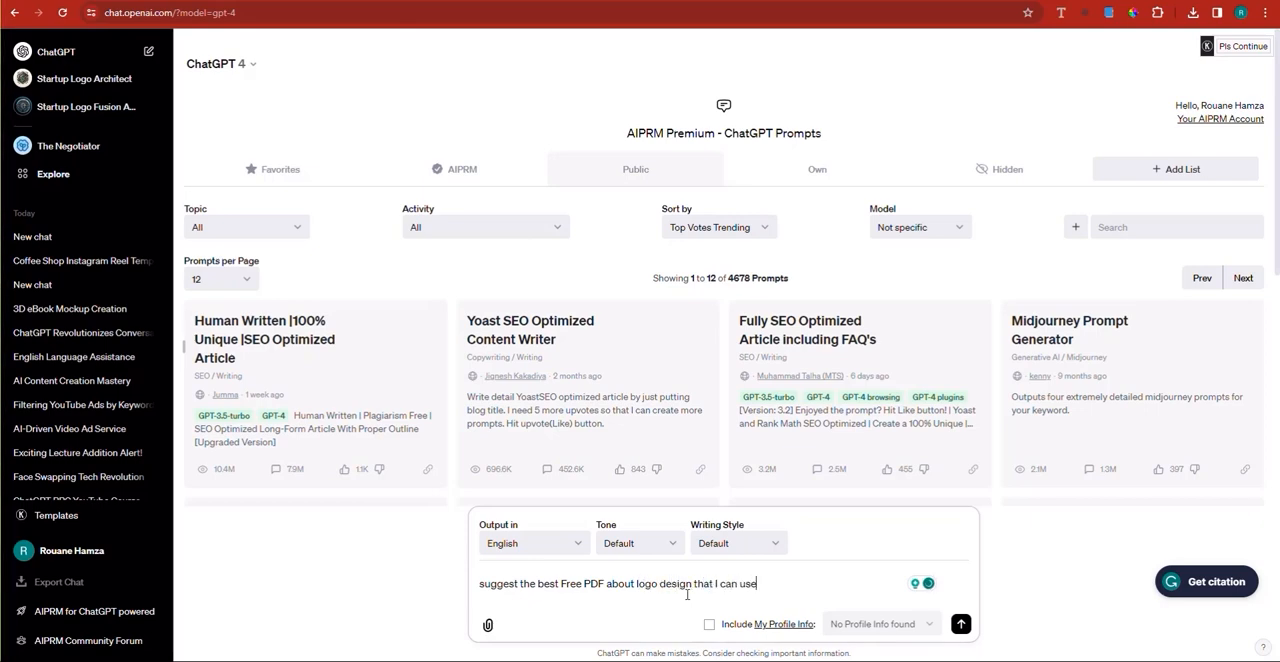
text( to provide the cu)
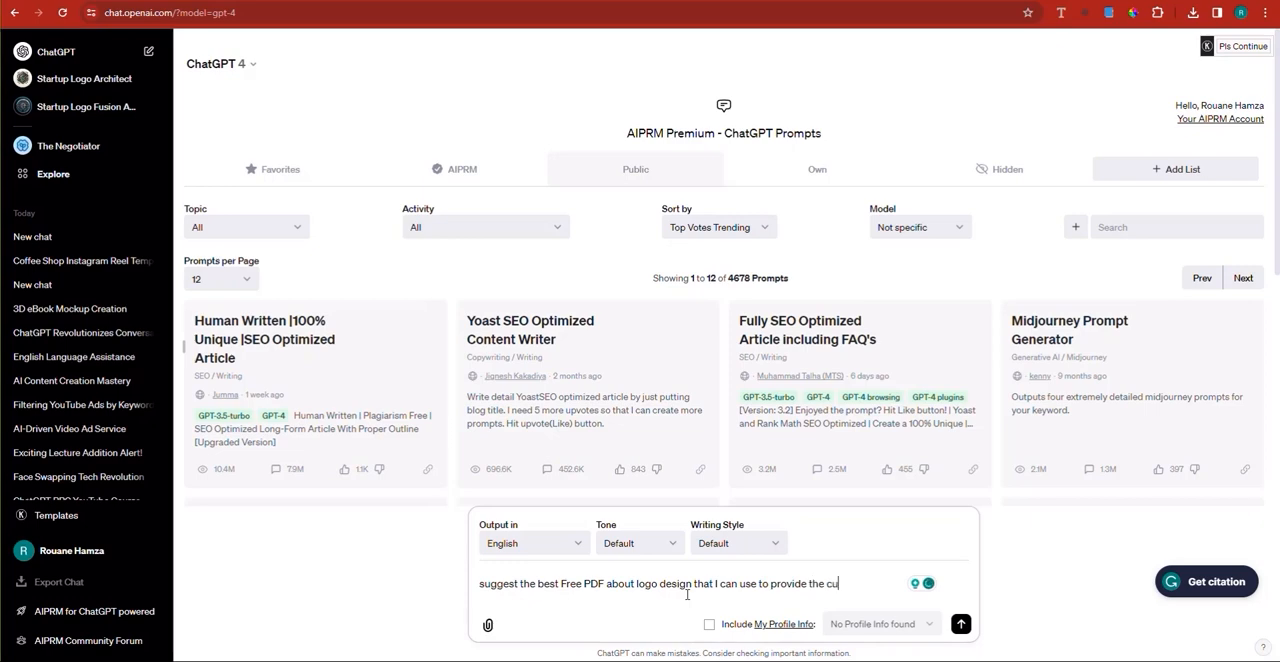
text(stom gpt bui)
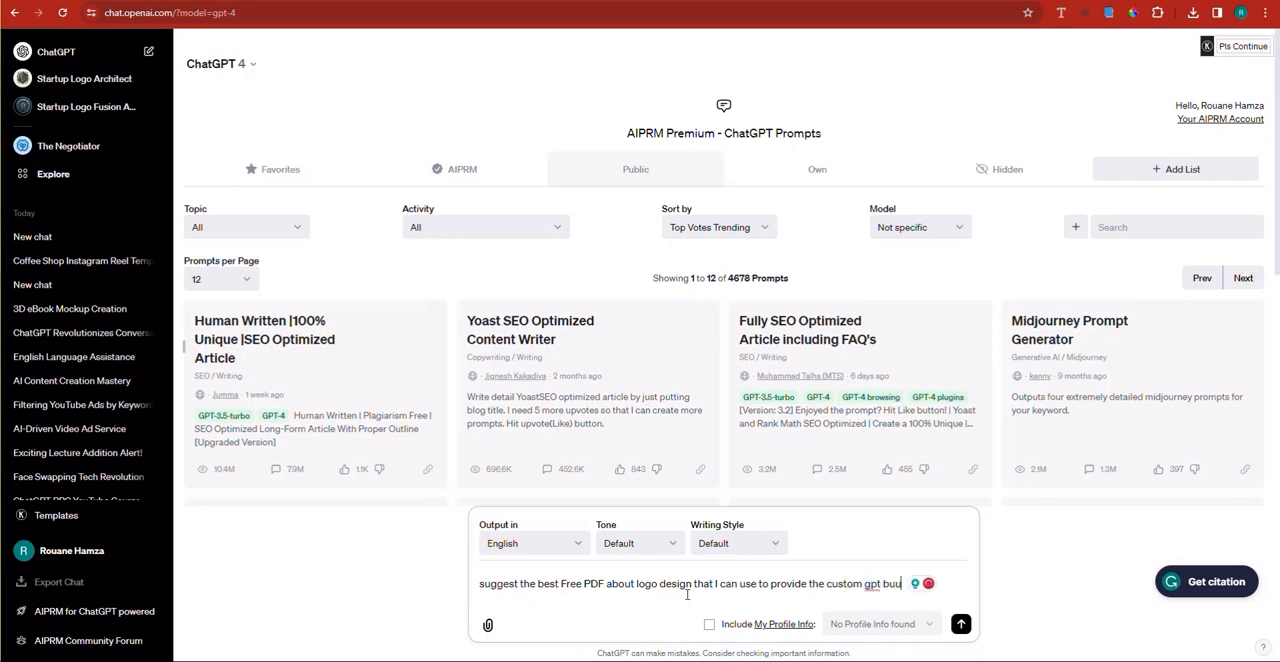
text(lder.)
key(Return)
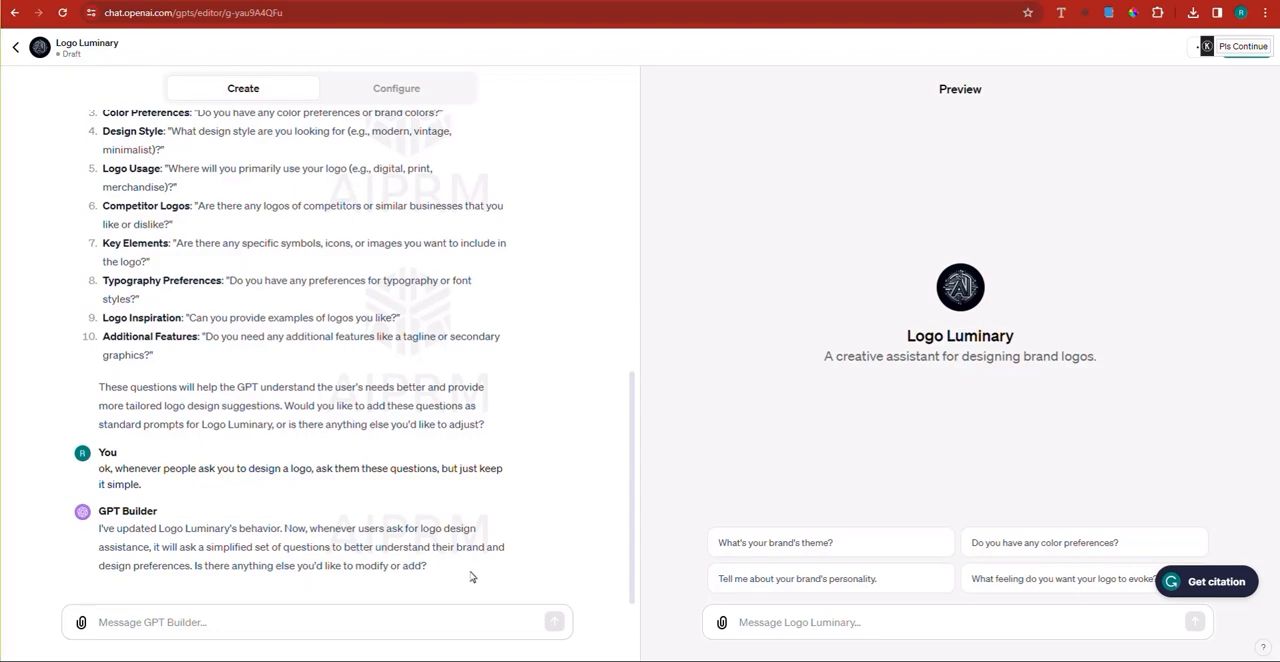
Step: Ask the GPT Builder "WHAT MORE would you need for a better user experience interface?"
click(298, 628)
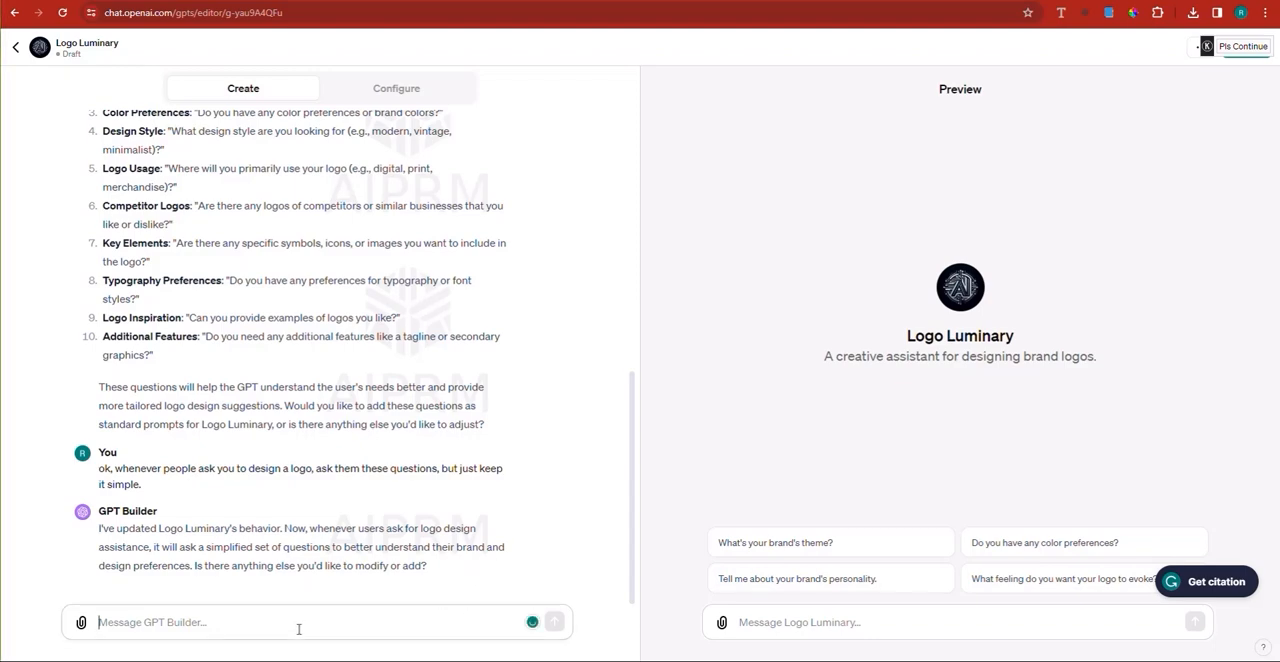
text(WHAT MORE)
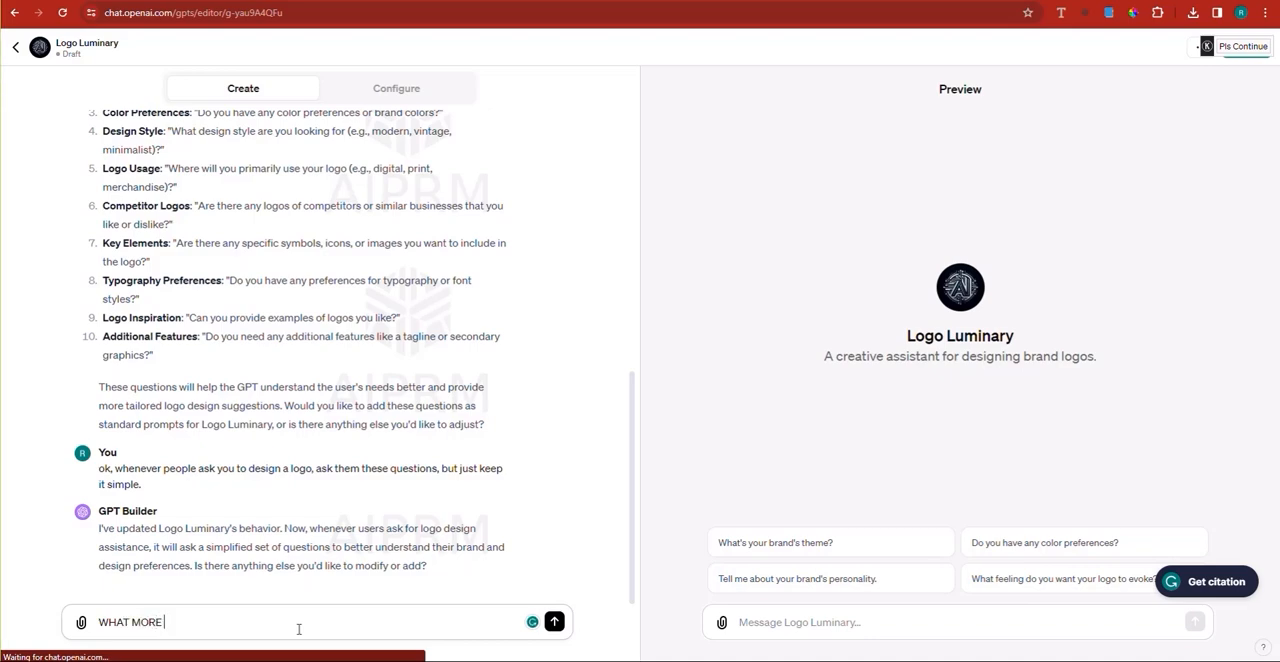
text( would you n)
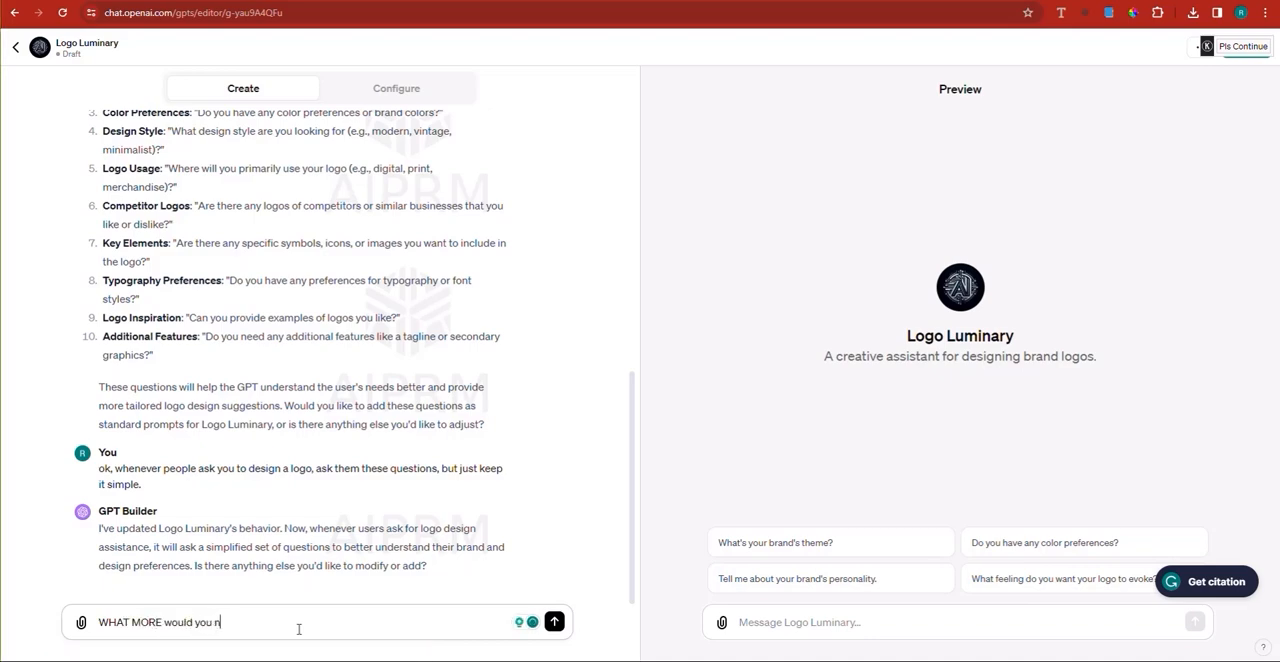
text(eed for a bet)
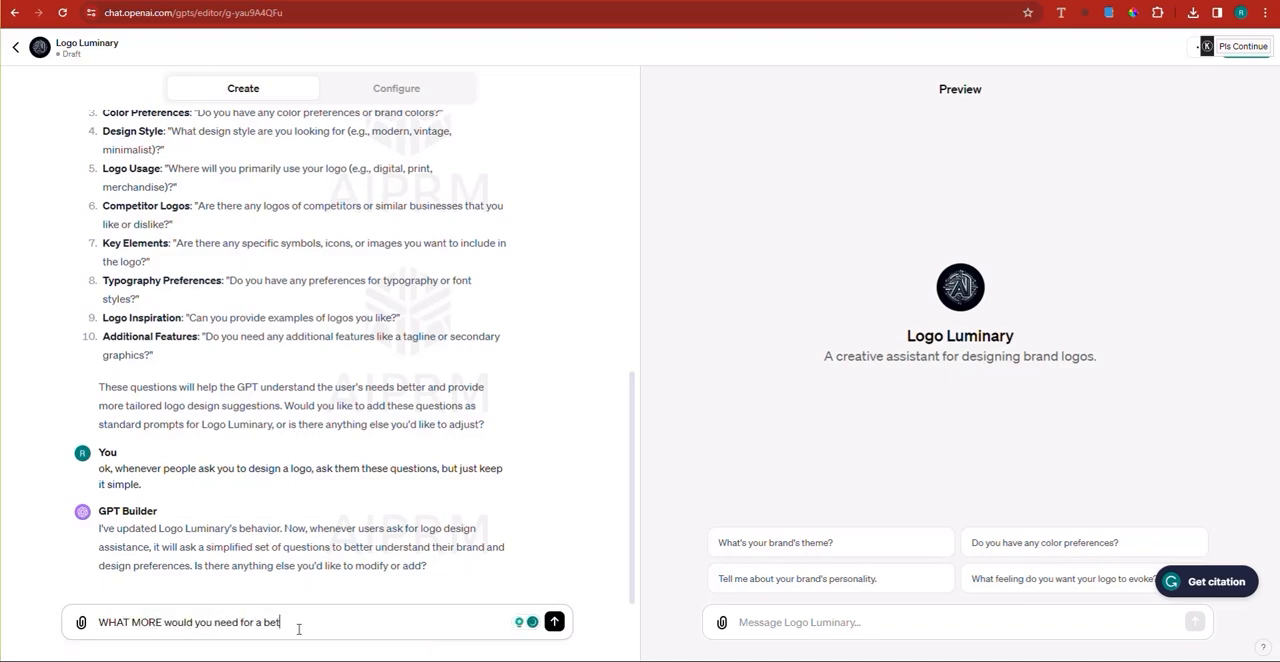
text(ter user expe)
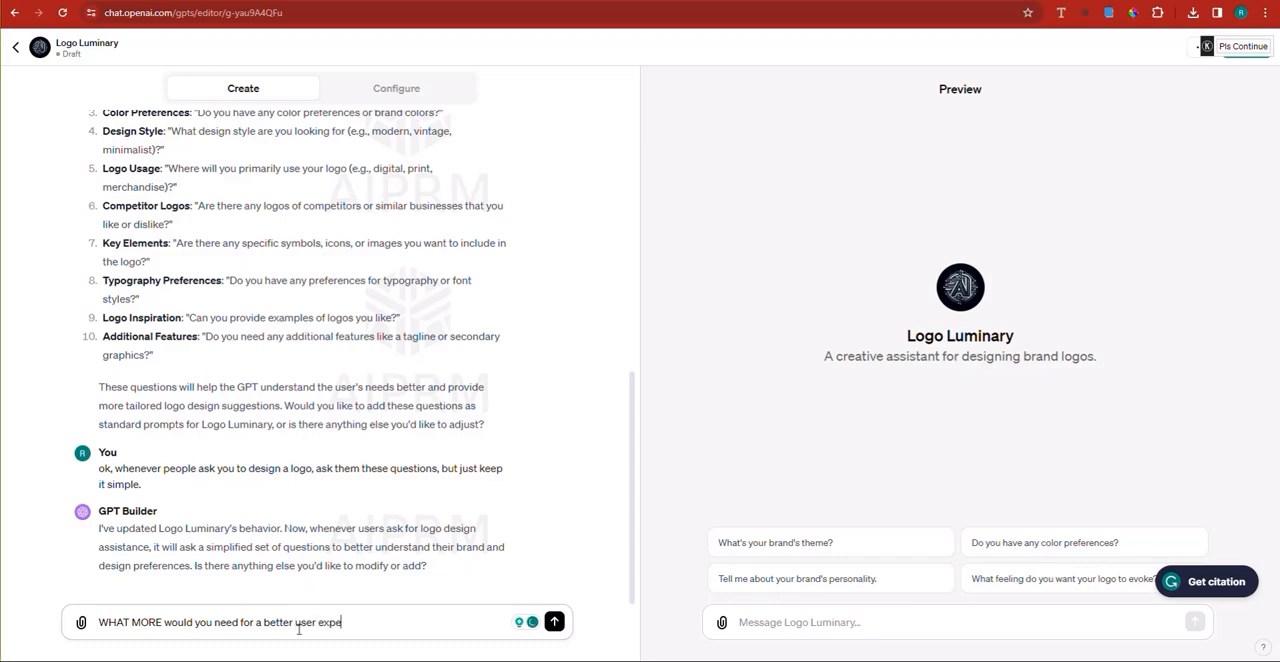
text(rience interface?)
key(Return)
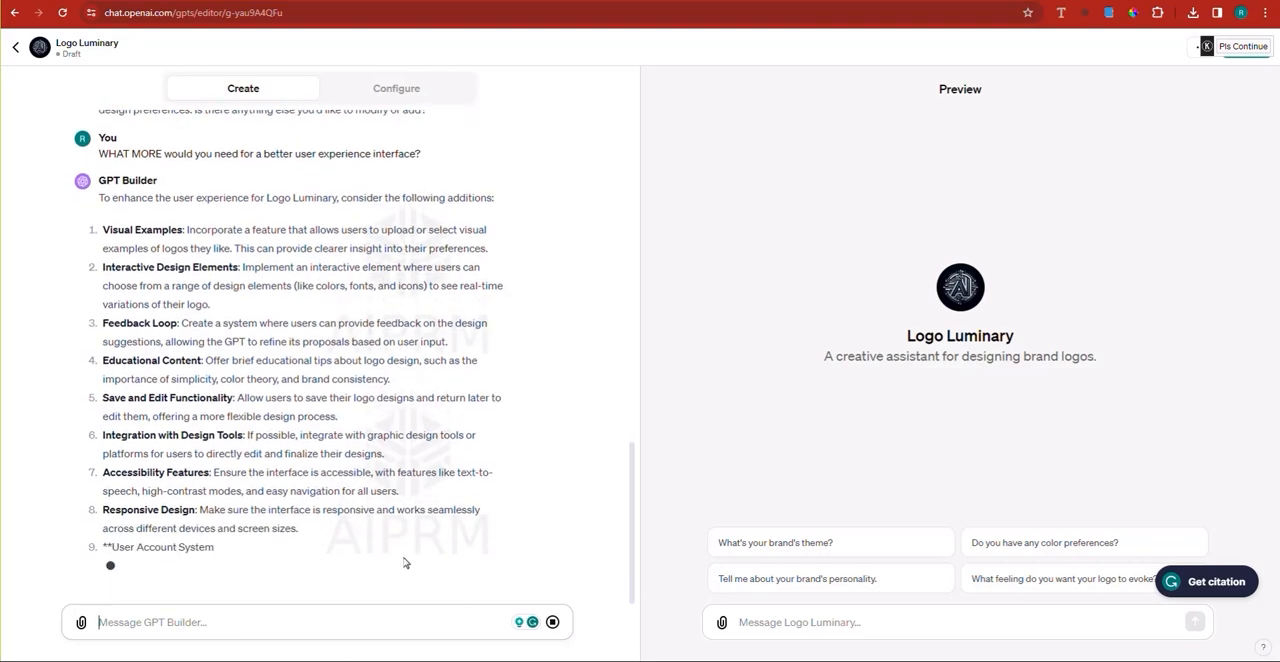
Step: Read through the suggested user experience additions and tell the GPT Builder "add all of the above."
scroll(389, 416, up, 1)
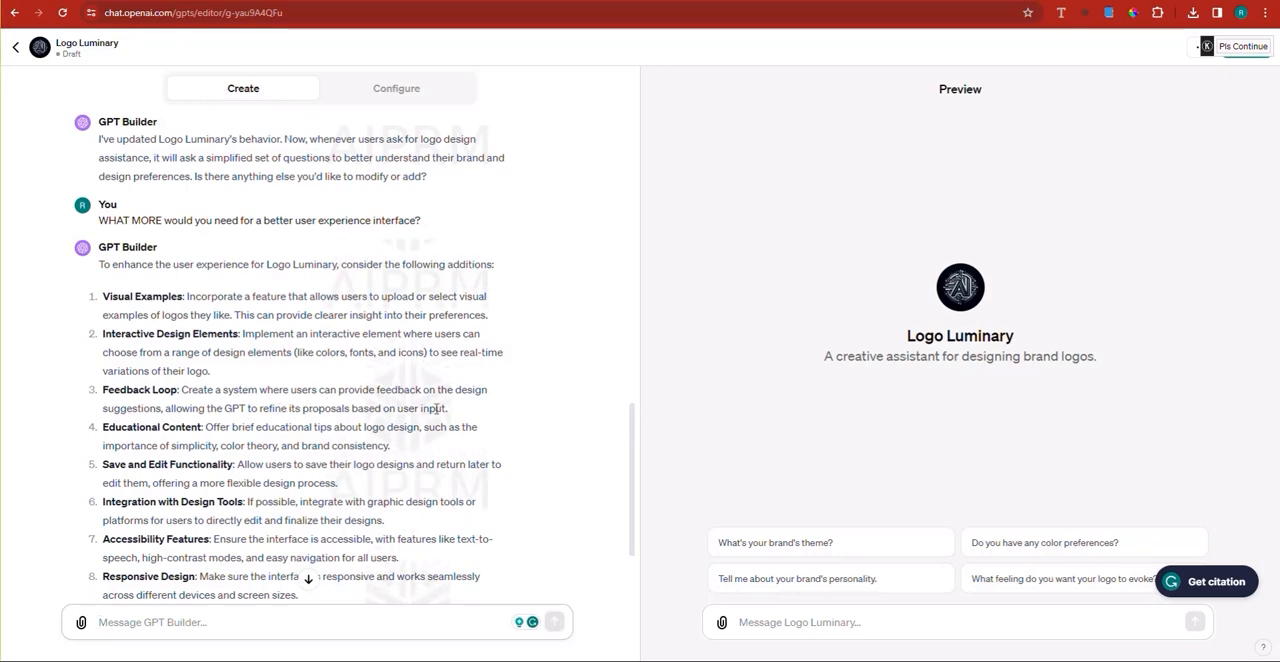
scroll(463, 418, down, 1)
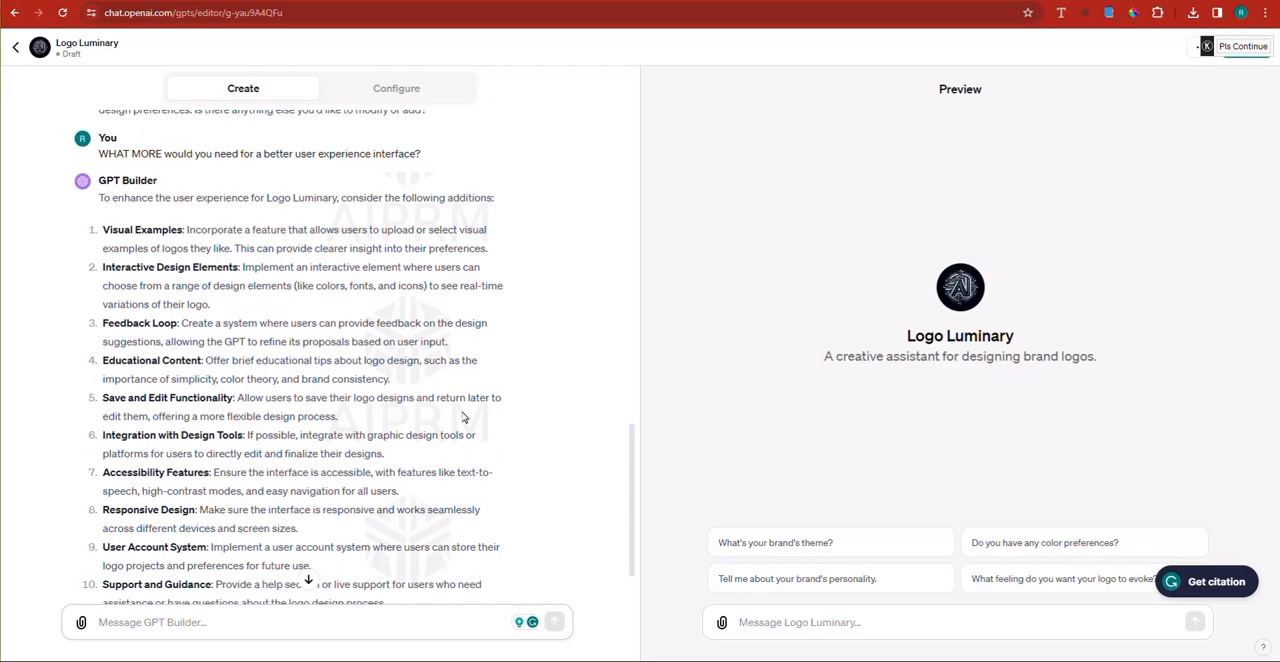
scroll(463, 418, down, 1)
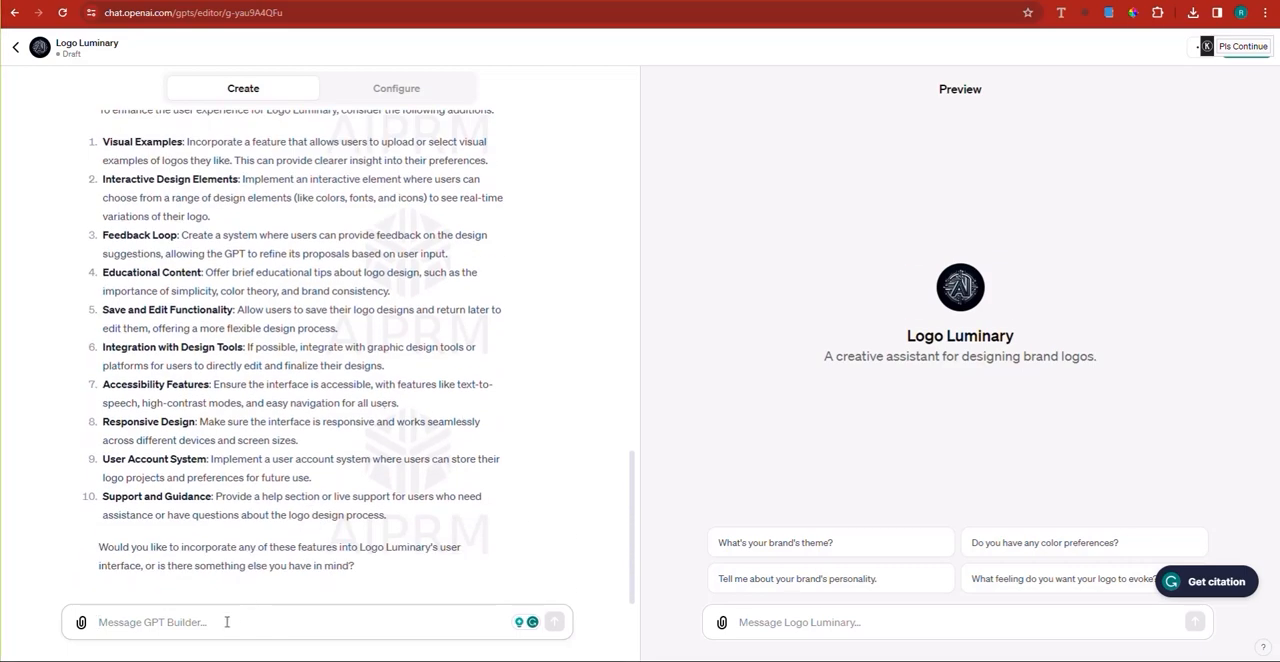
text(add a)
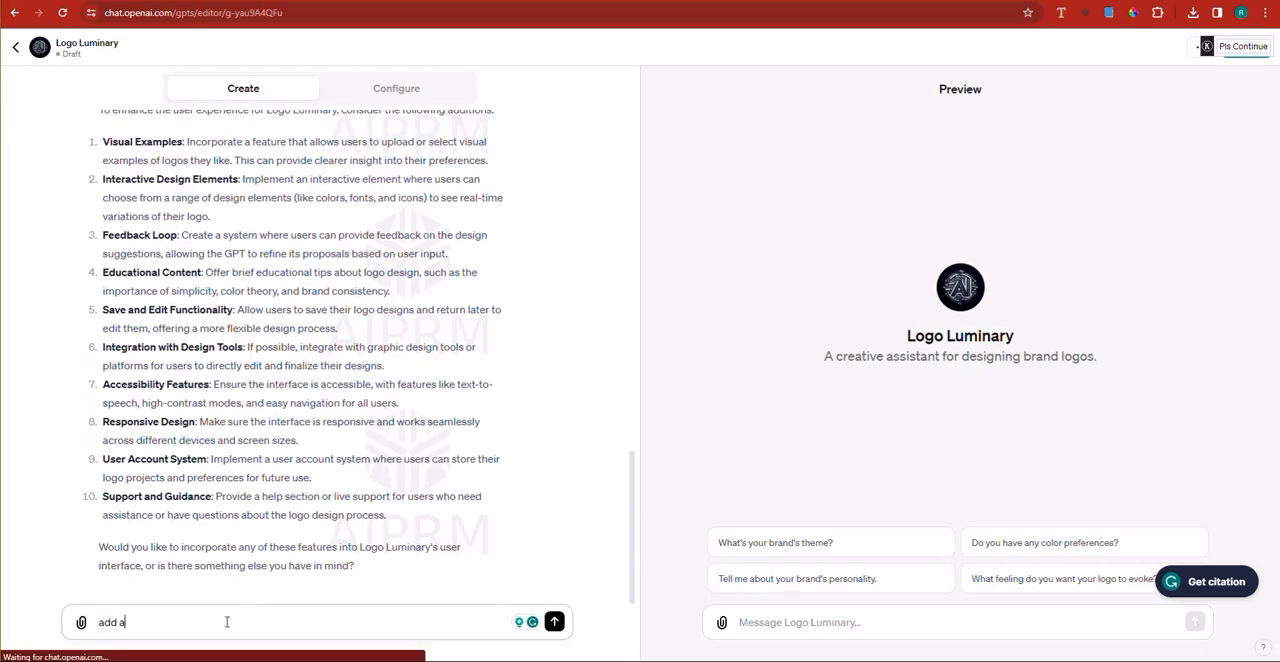
text(ll of the above)
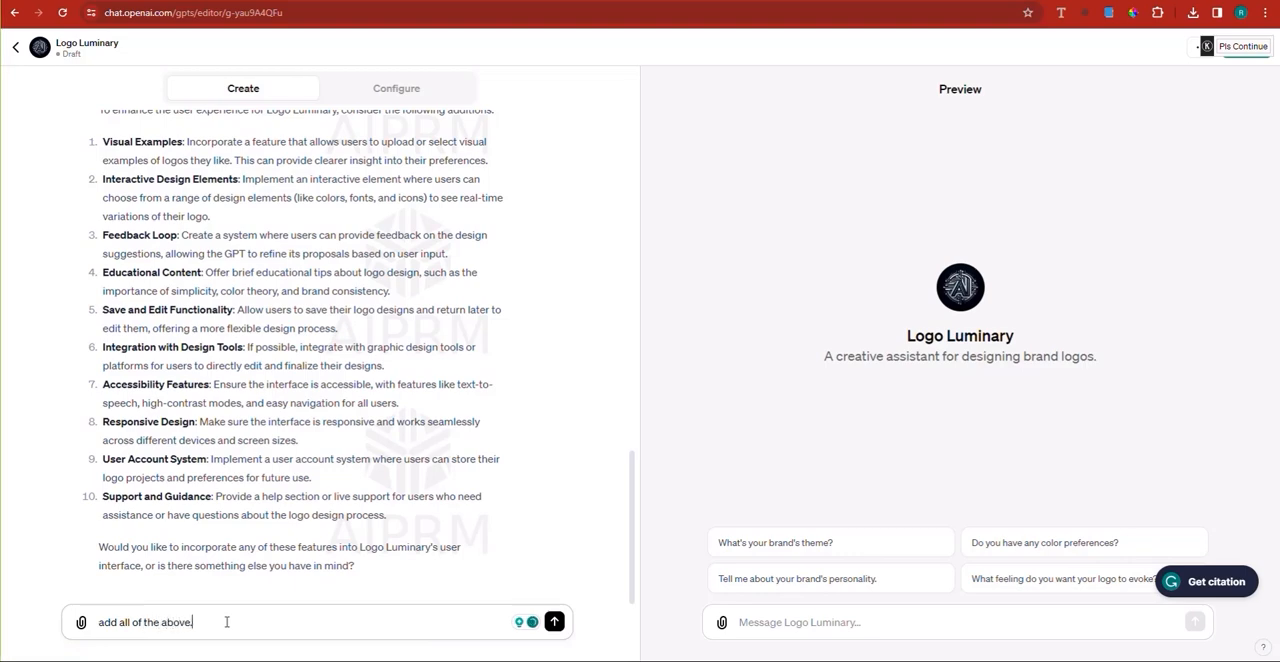
key(Return)
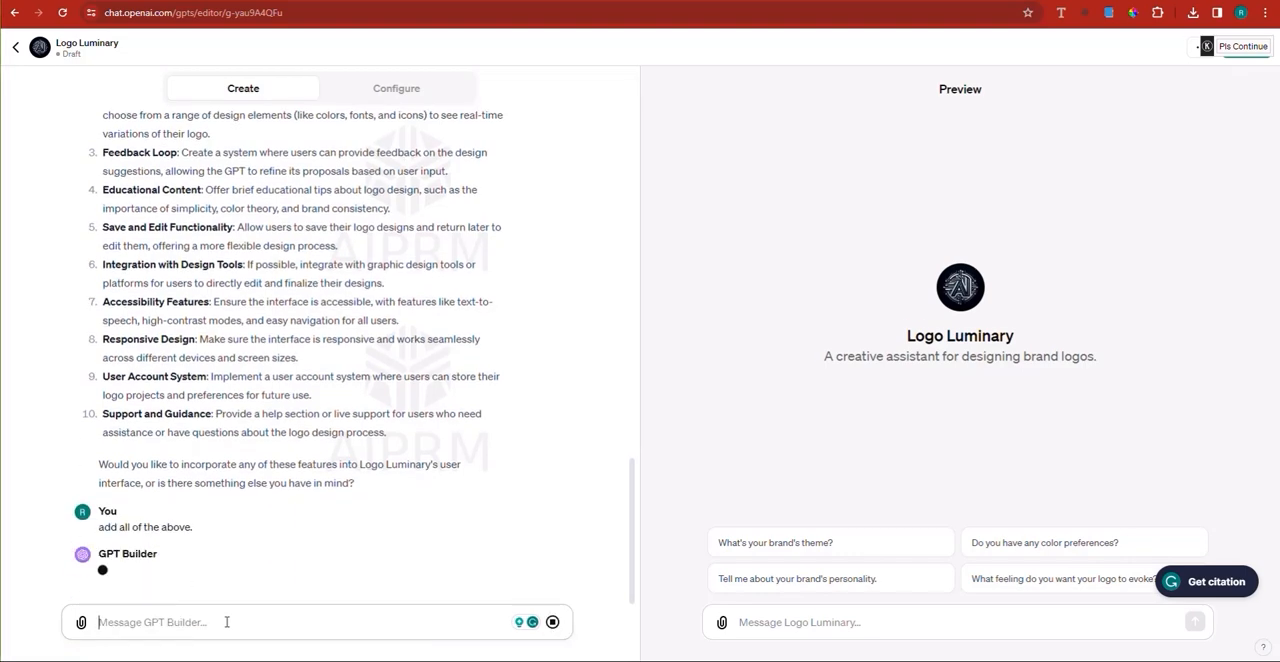
scroll(232, 409, up, 3)
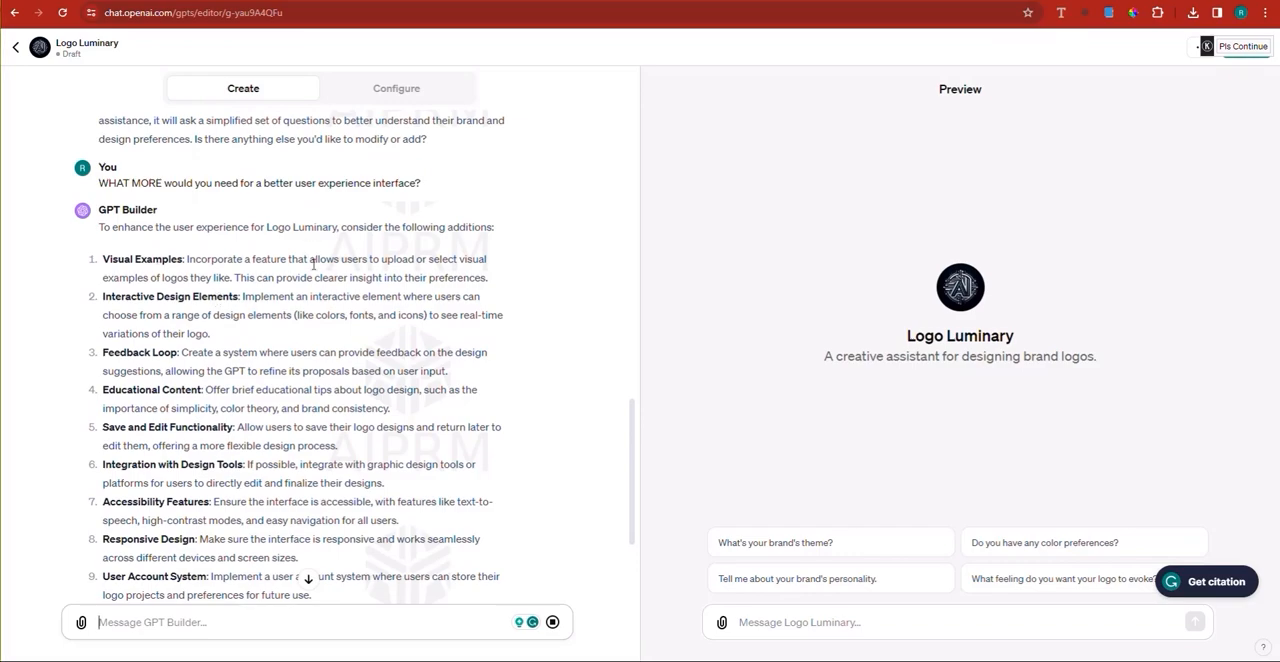
scroll(515, 287, down, 2)
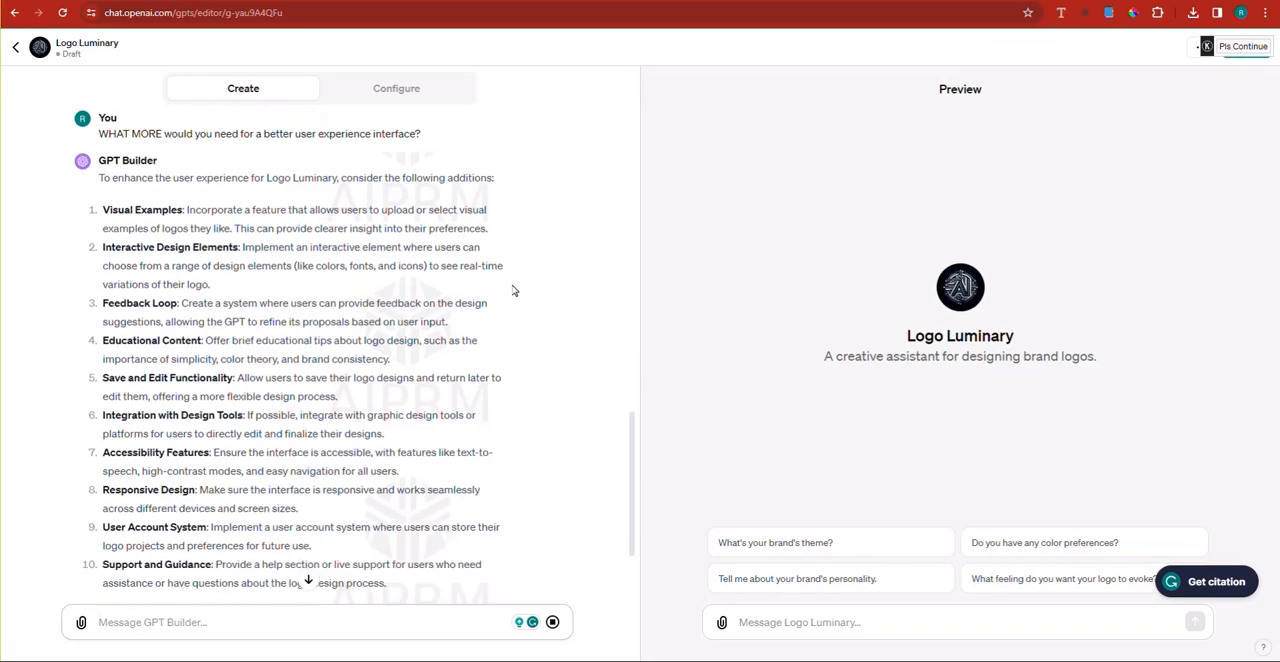
scroll(515, 287, up, 2)
scroll(515, 286, up, 2)
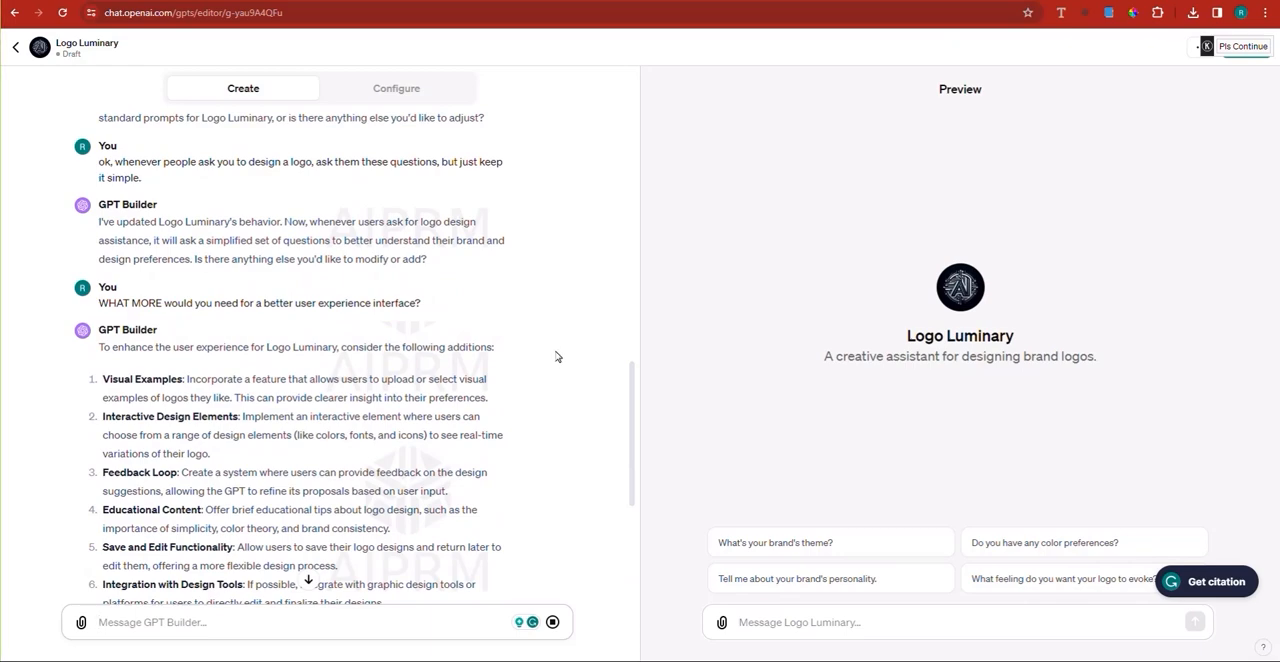
scroll(557, 357, down, 4)
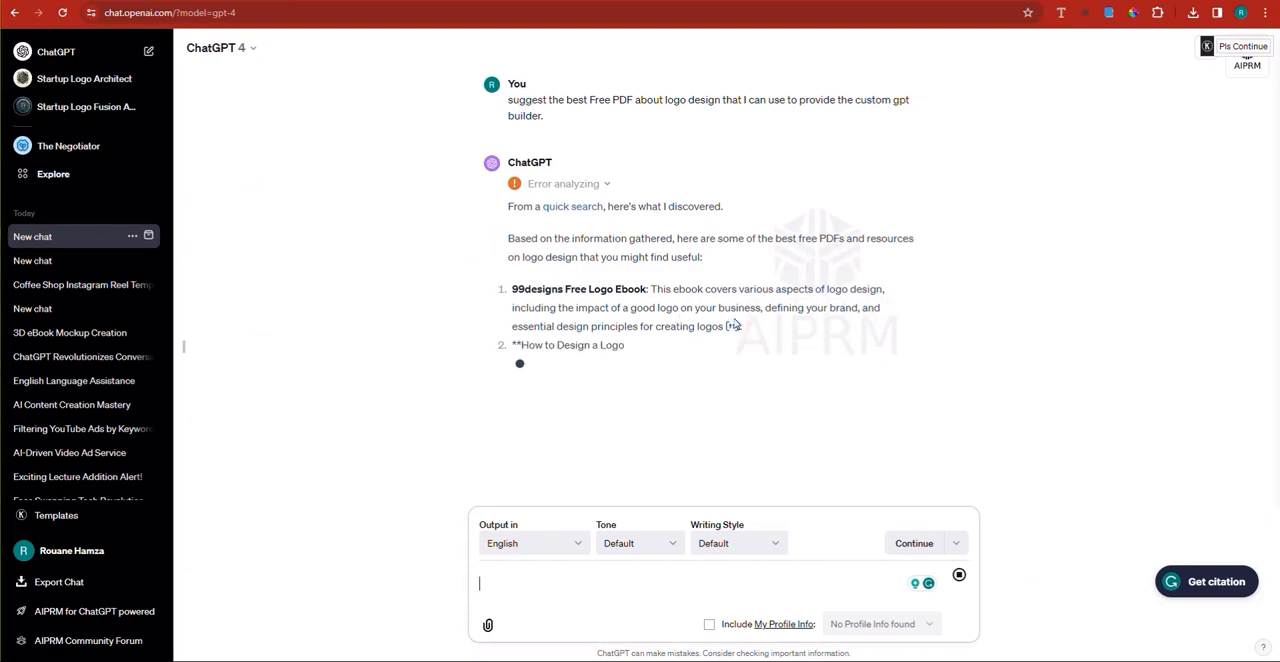
Step: Check ChatGPT's cited 99designs ebook link, close it, and skim the cited Looka guide on designing a logo for beginners
click(733, 328)
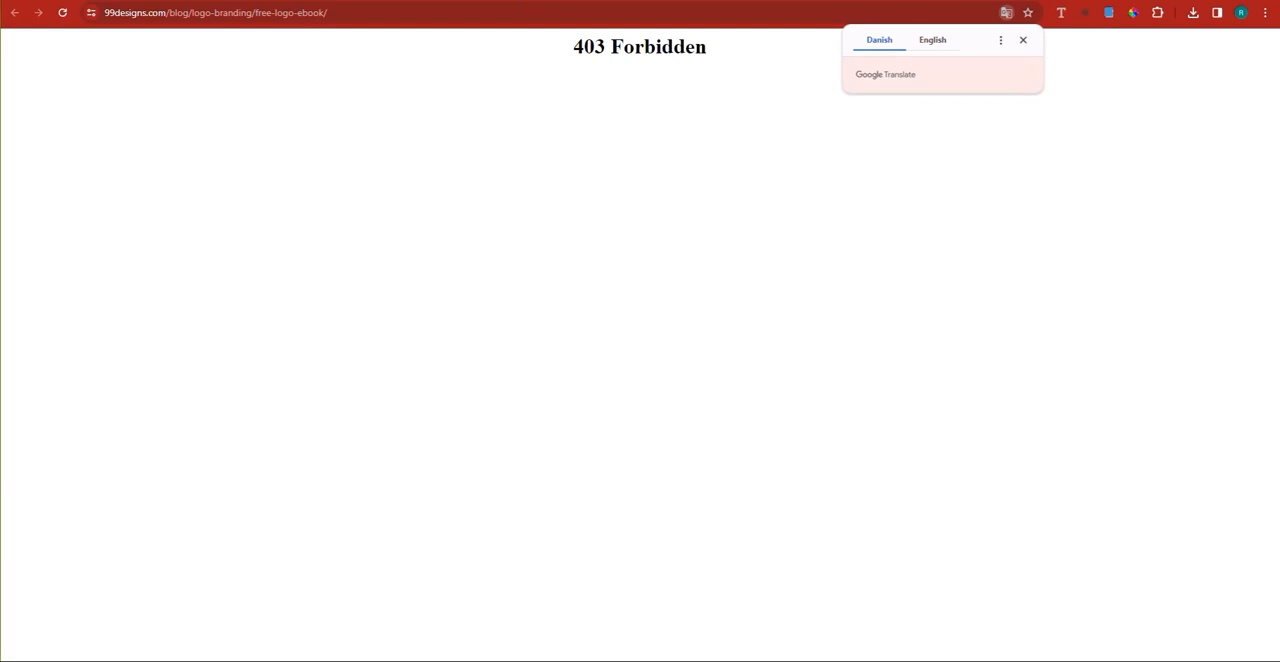
key(ctrl+w)
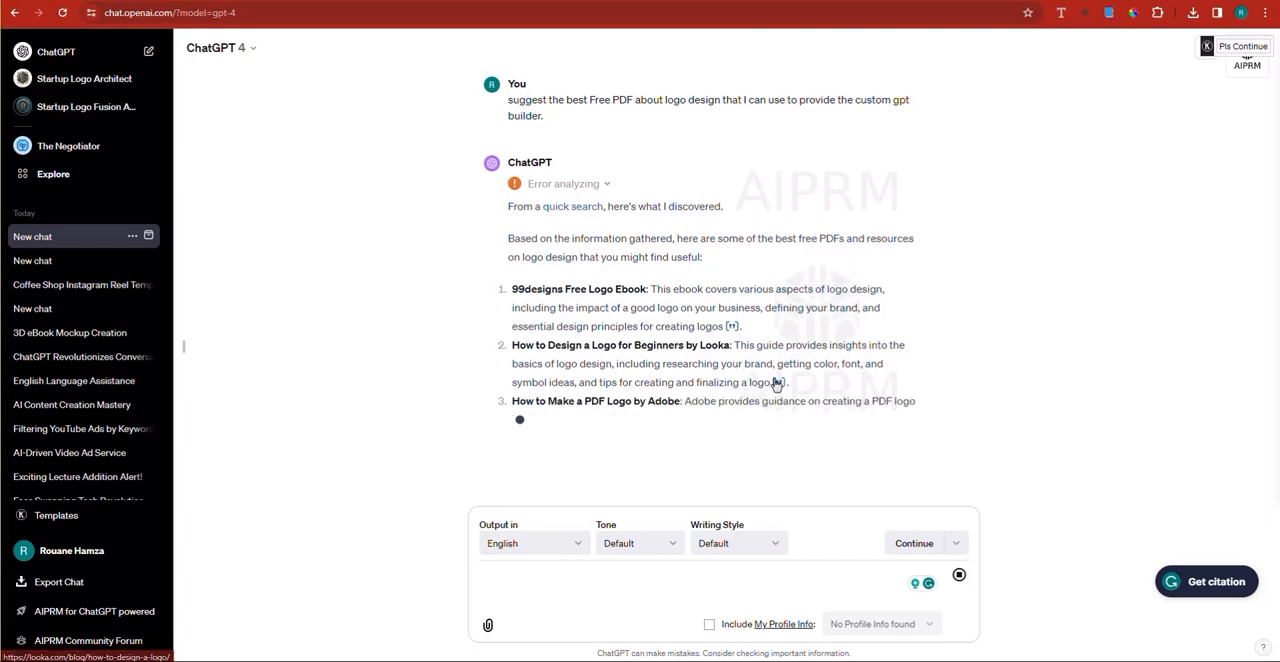
click(776, 383)
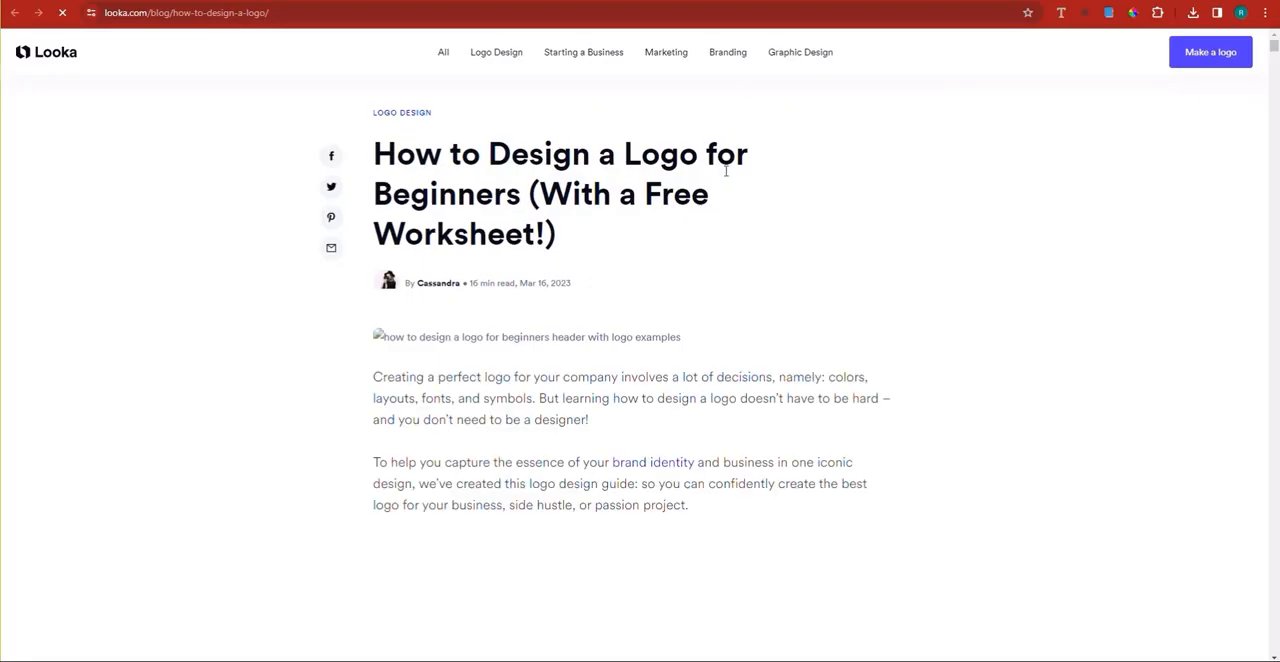
scroll(652, 352, down, 8)
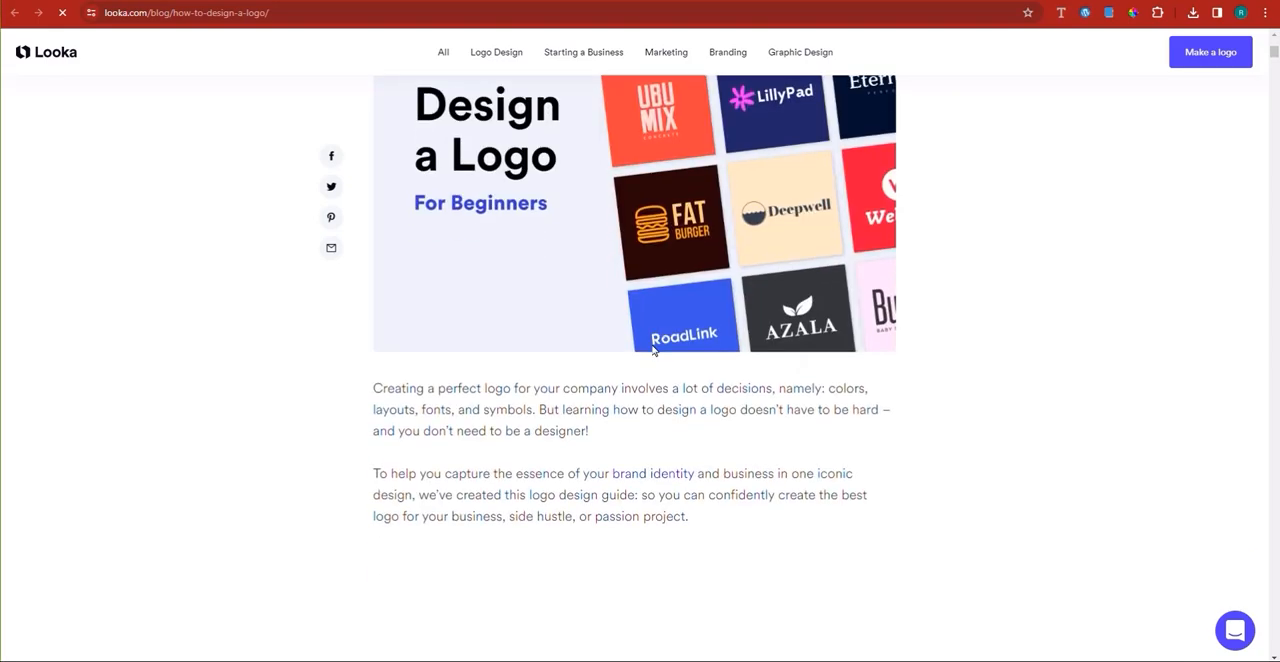
scroll(654, 353, down, 10)
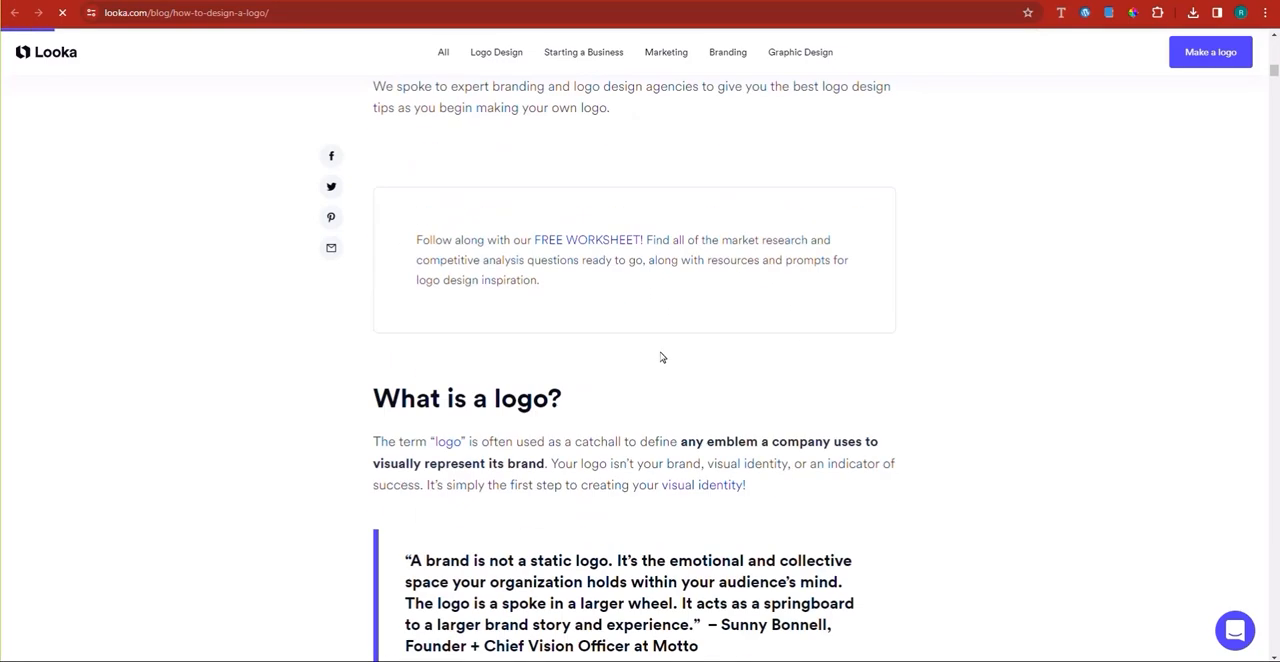
scroll(660, 356, down, 10)
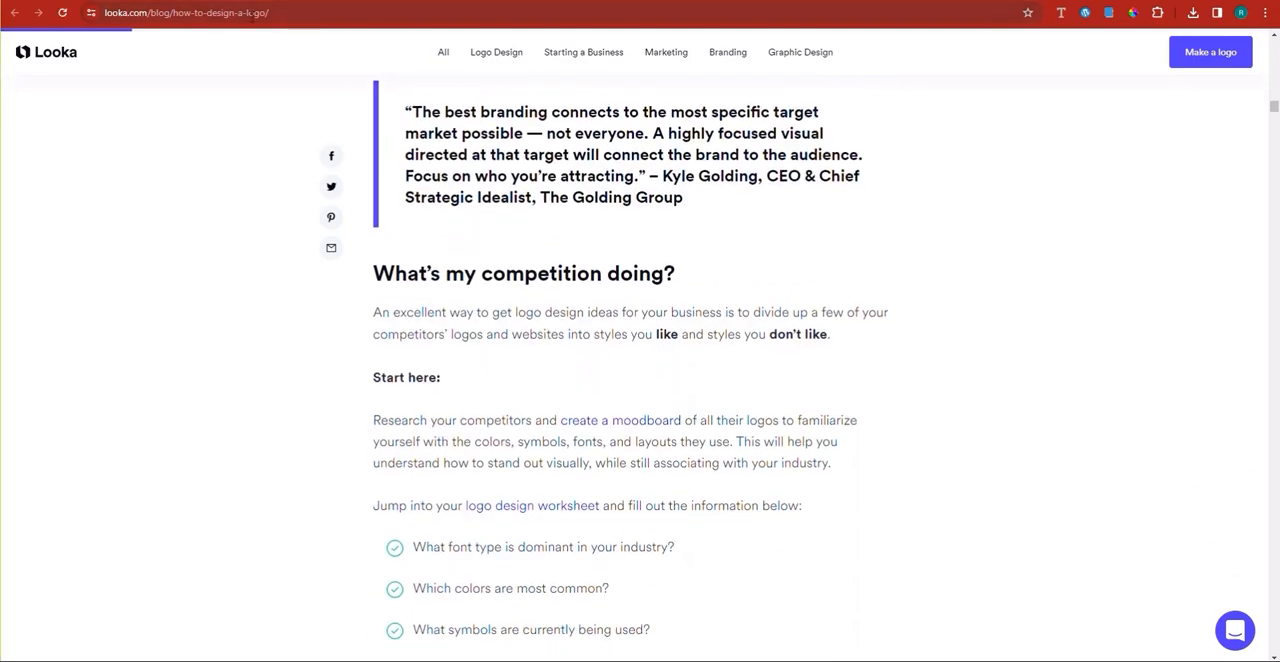
Step: Replace the Looka page's address with google.com and load it
click(230, 13)
right_click(230, 13)
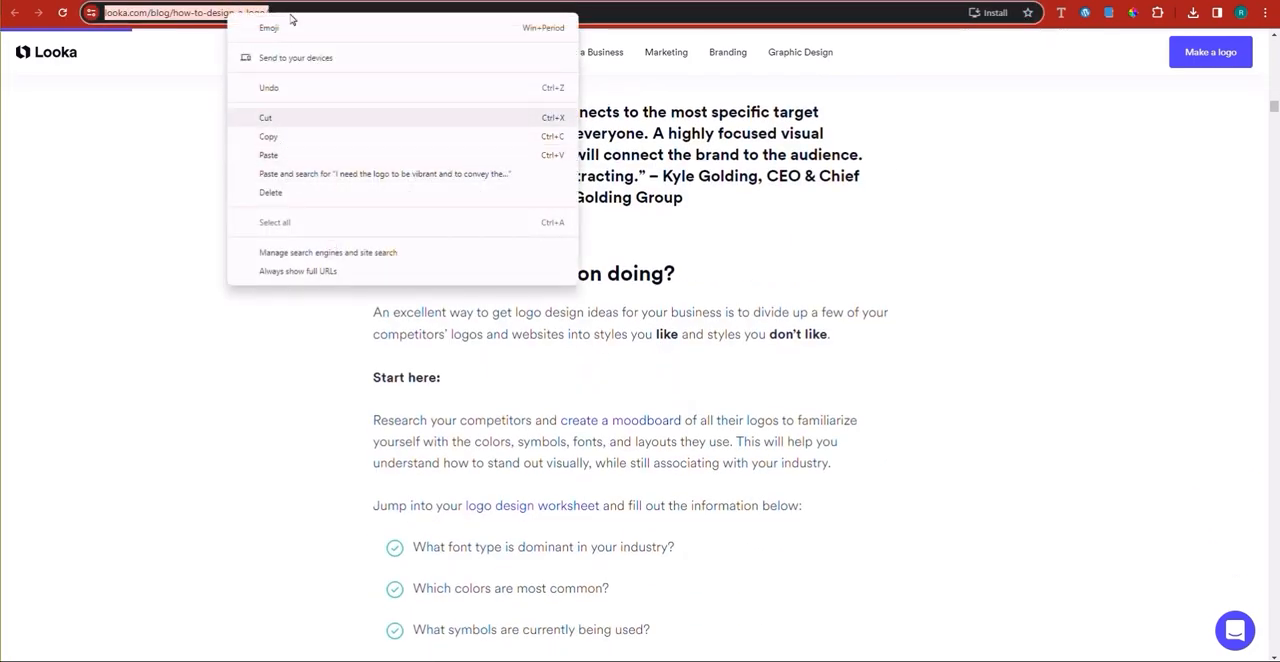
click(214, 13)
double_click(210, 13)
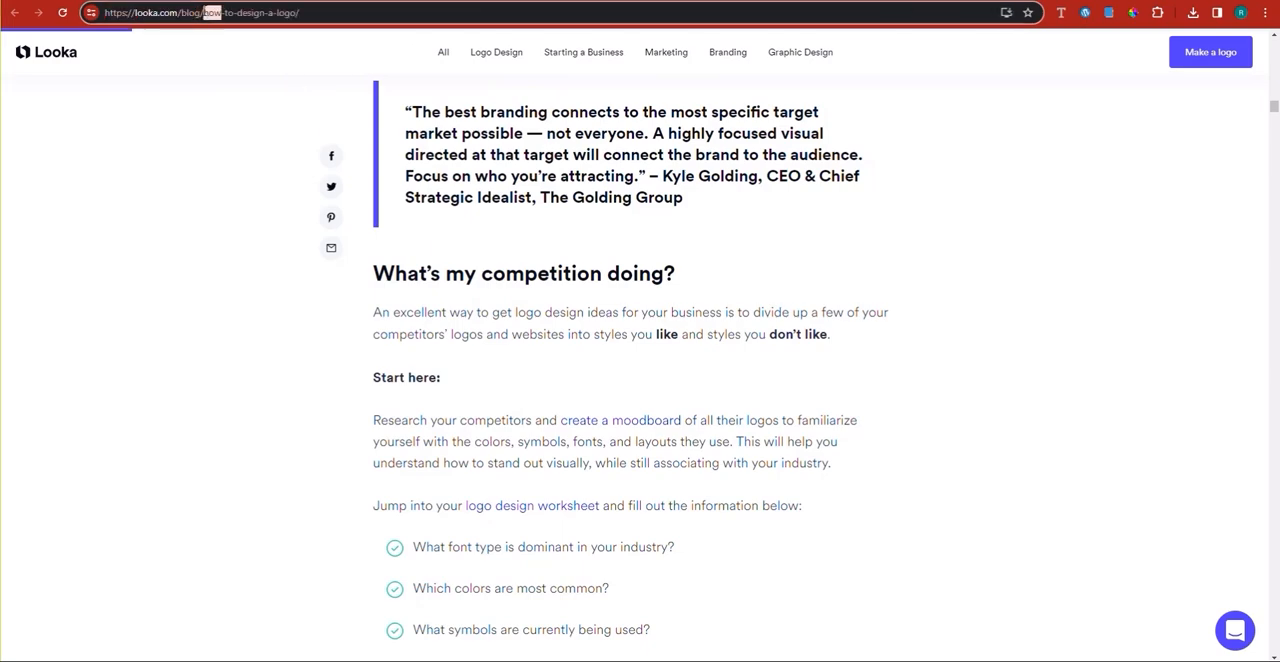
key(ctrl+a)
text(google.com)
key(Return)
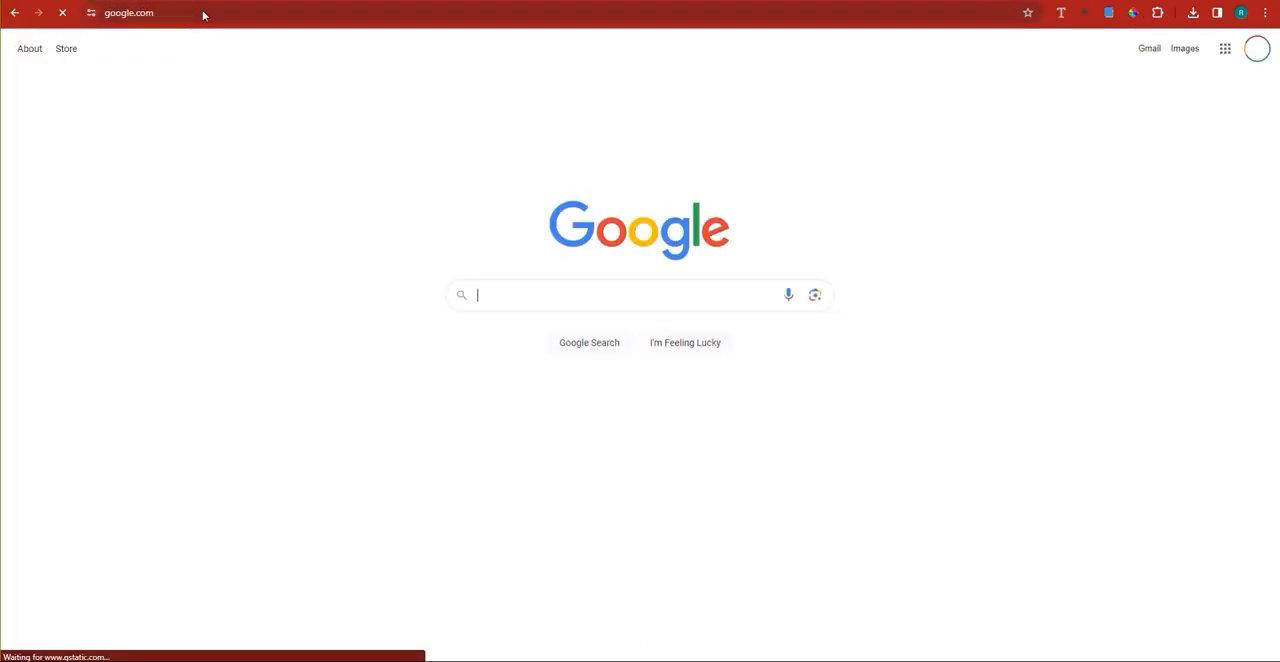
Step: Search Google for "best logo design ebook for experts"
click(498, 305)
text(bes)
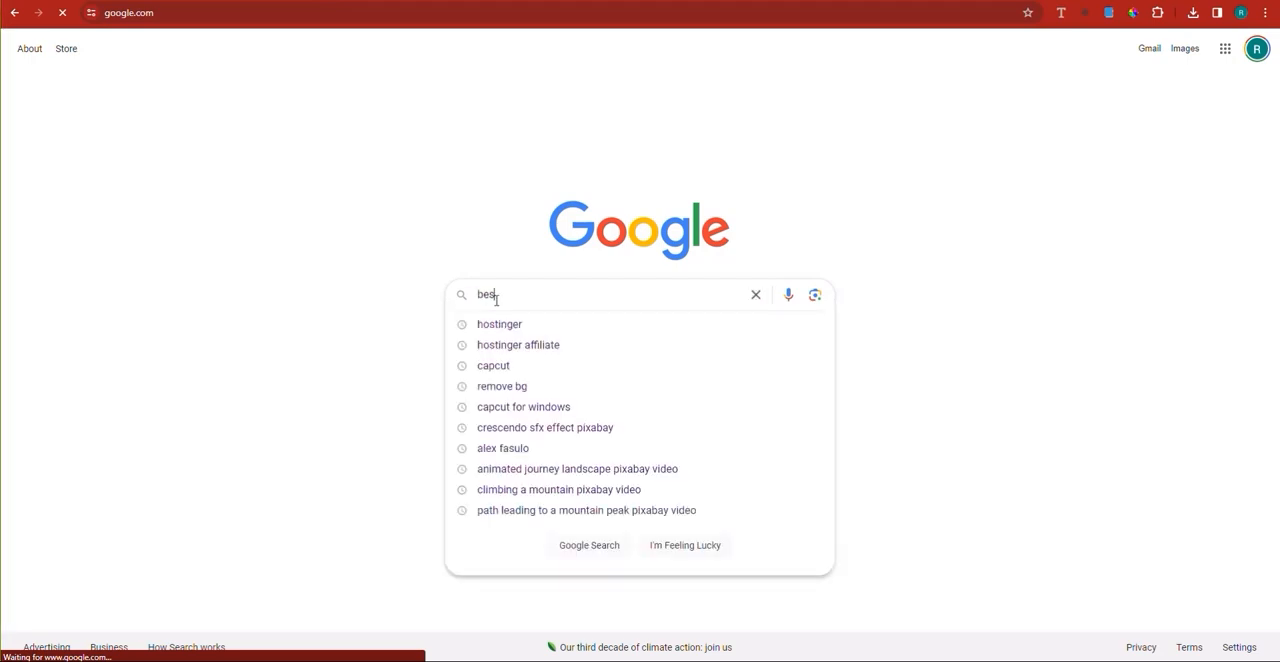
text(t logo de)
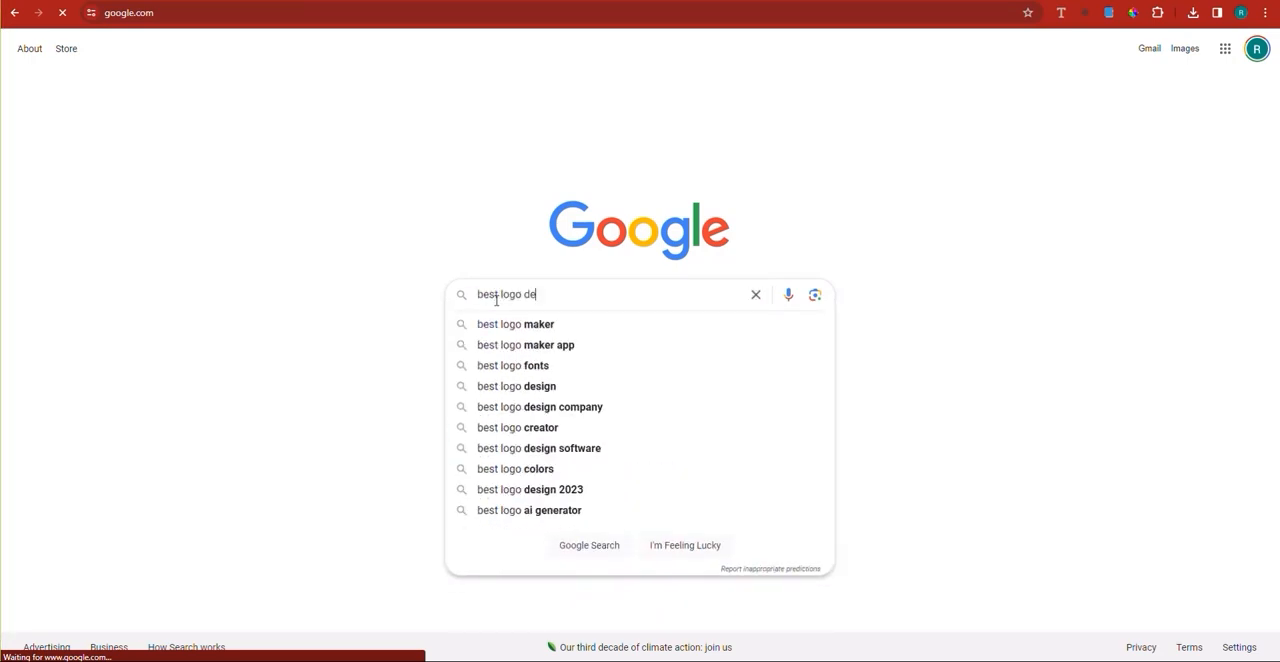
text(sign eb)
text(ook )
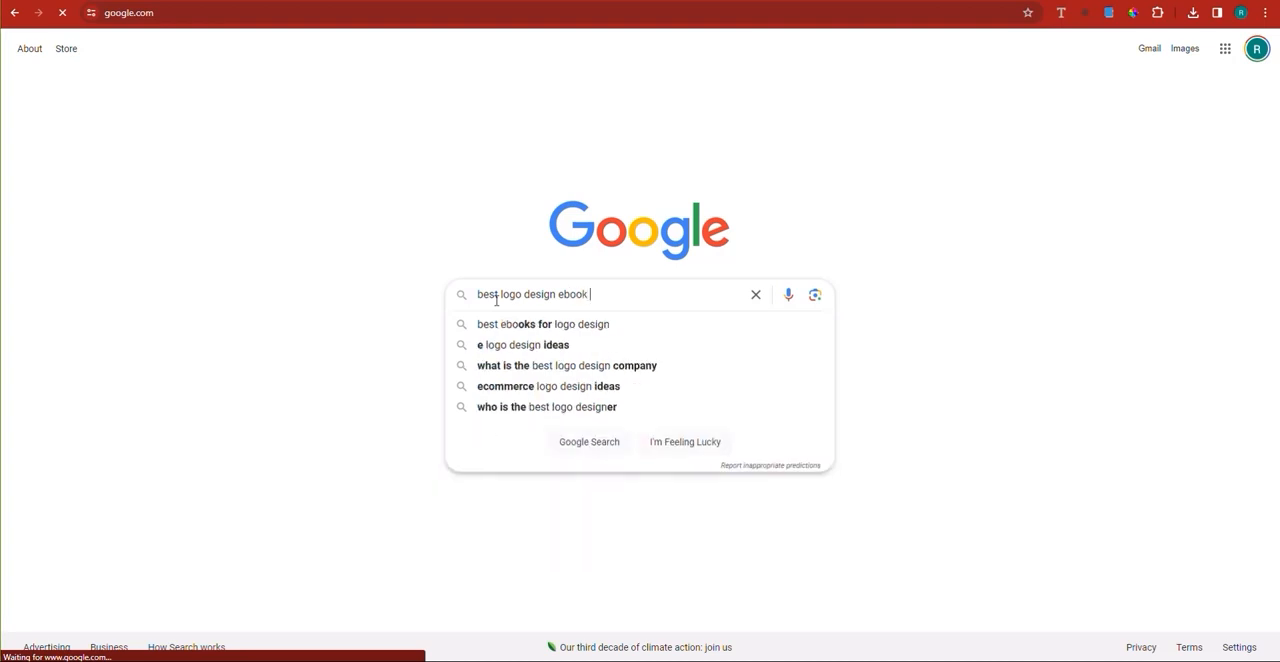
text(for experts)
key(Return)
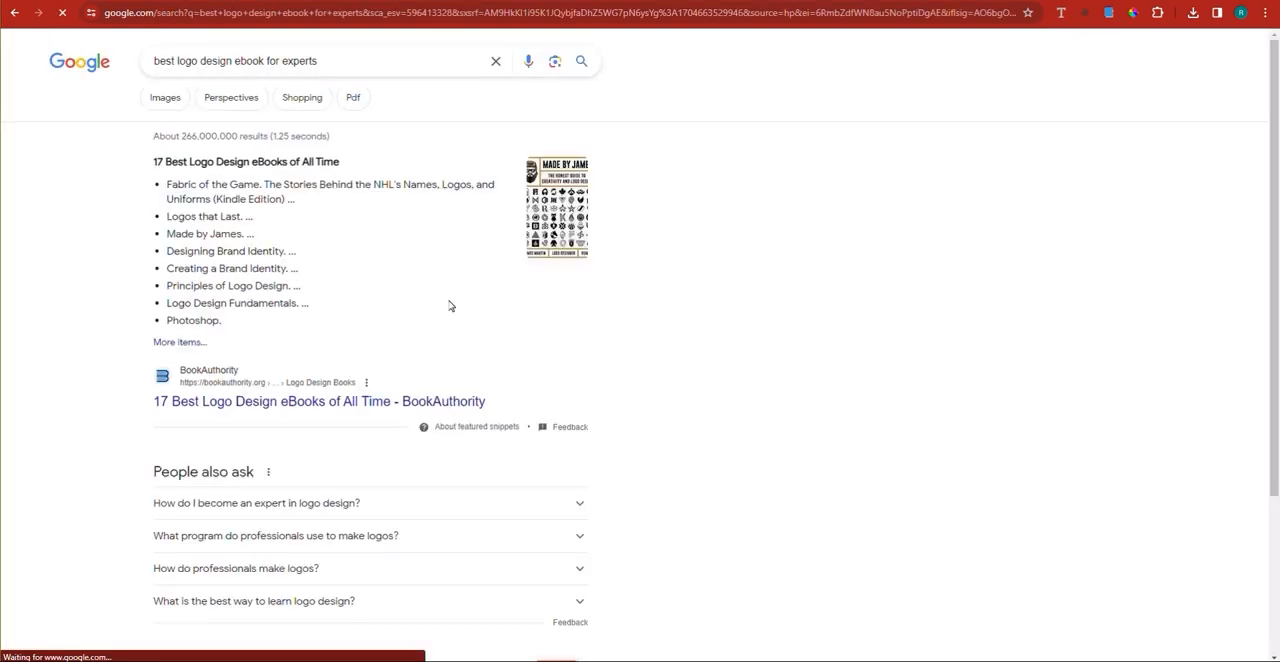
Step: Look through the search results for logo design ebooks and open BookAuthority's best logo design eBooks page
scroll(450, 306, down, 2)
scroll(450, 306, down, 3)
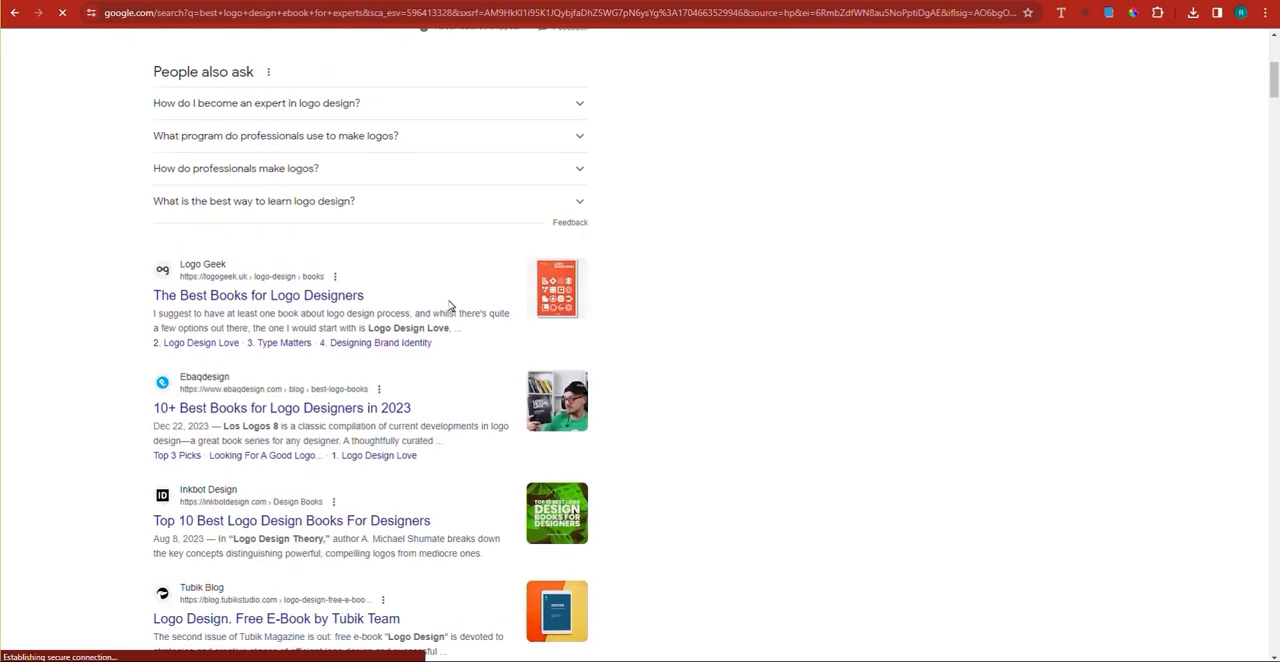
scroll(450, 306, down, 4)
scroll(453, 297, down, 4)
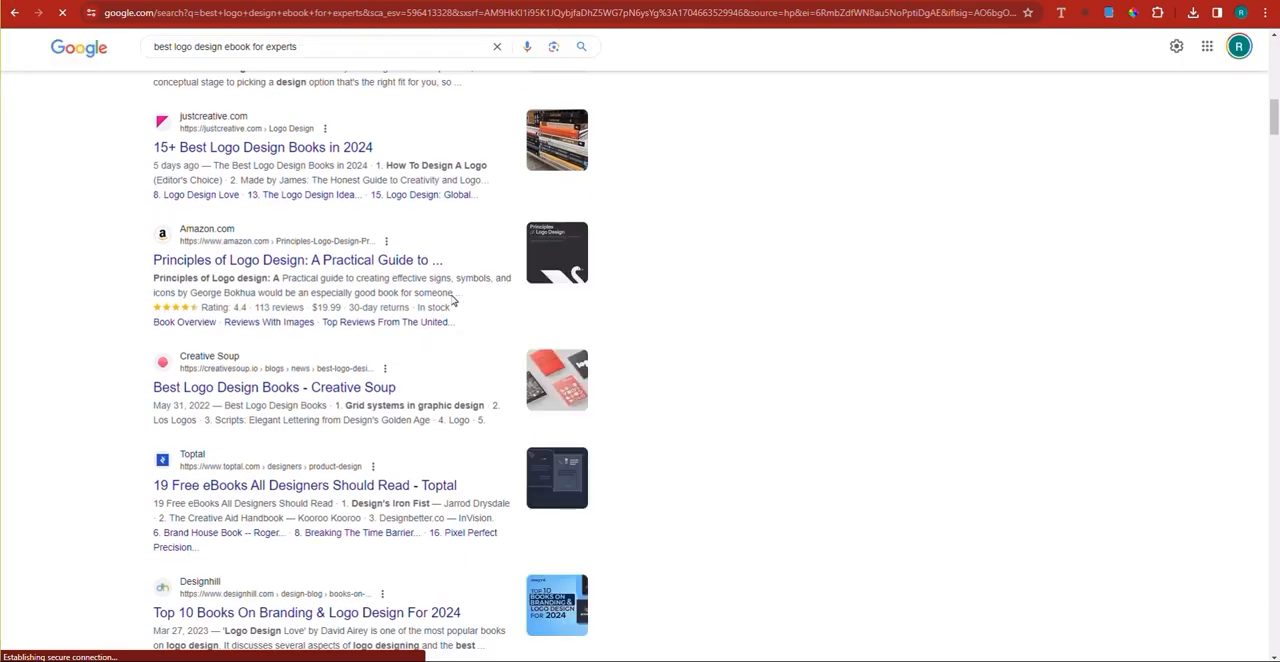
scroll(453, 299, down, 2)
scroll(453, 297, up, 10)
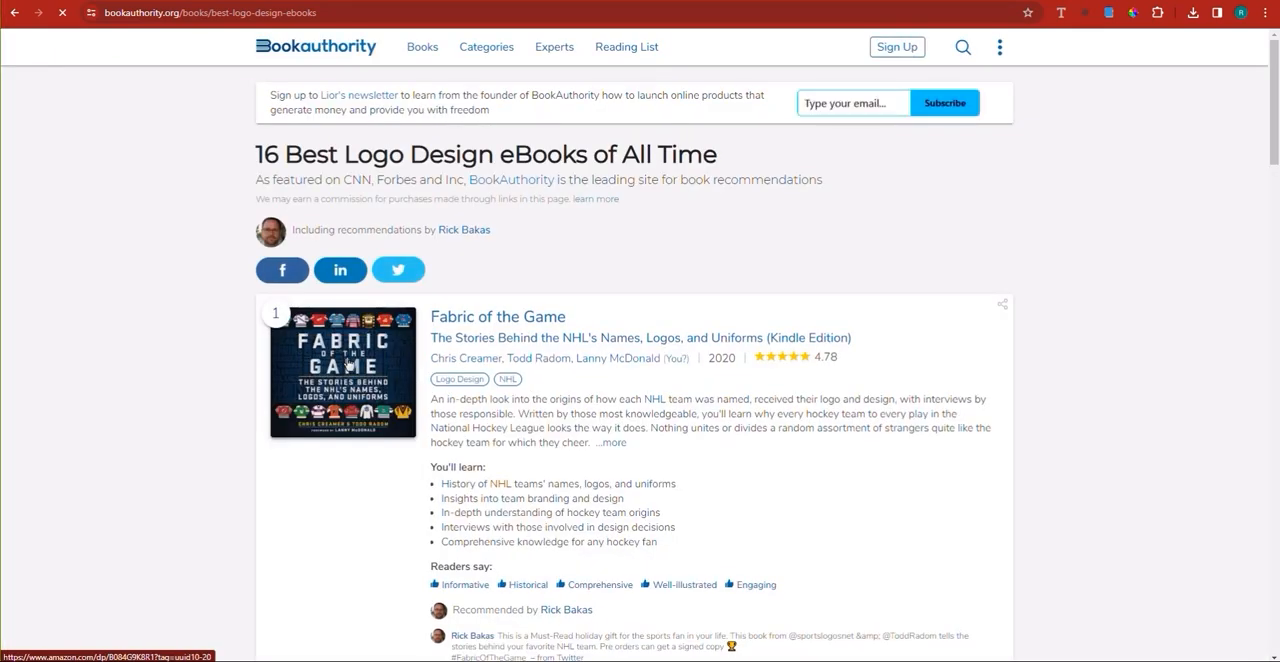
Step: Examine the books listed on BookAuthority's page and return to the Google results
scroll(347, 365, down, 2)
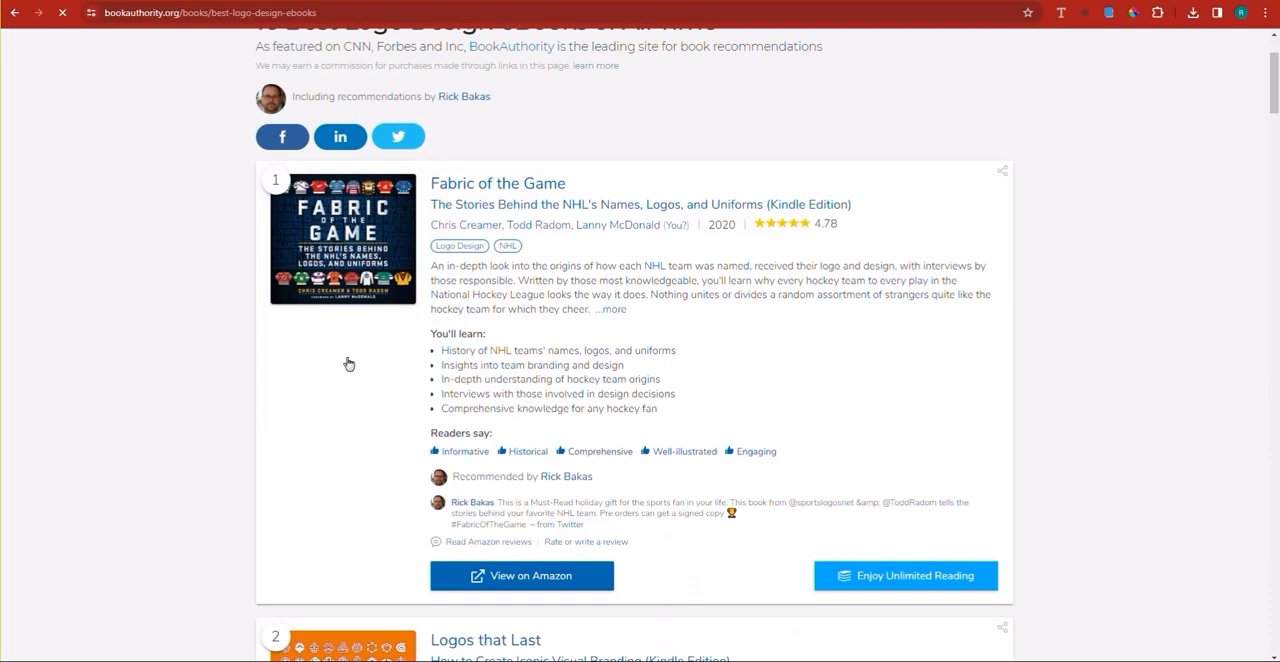
scroll(169, 148, down, 4)
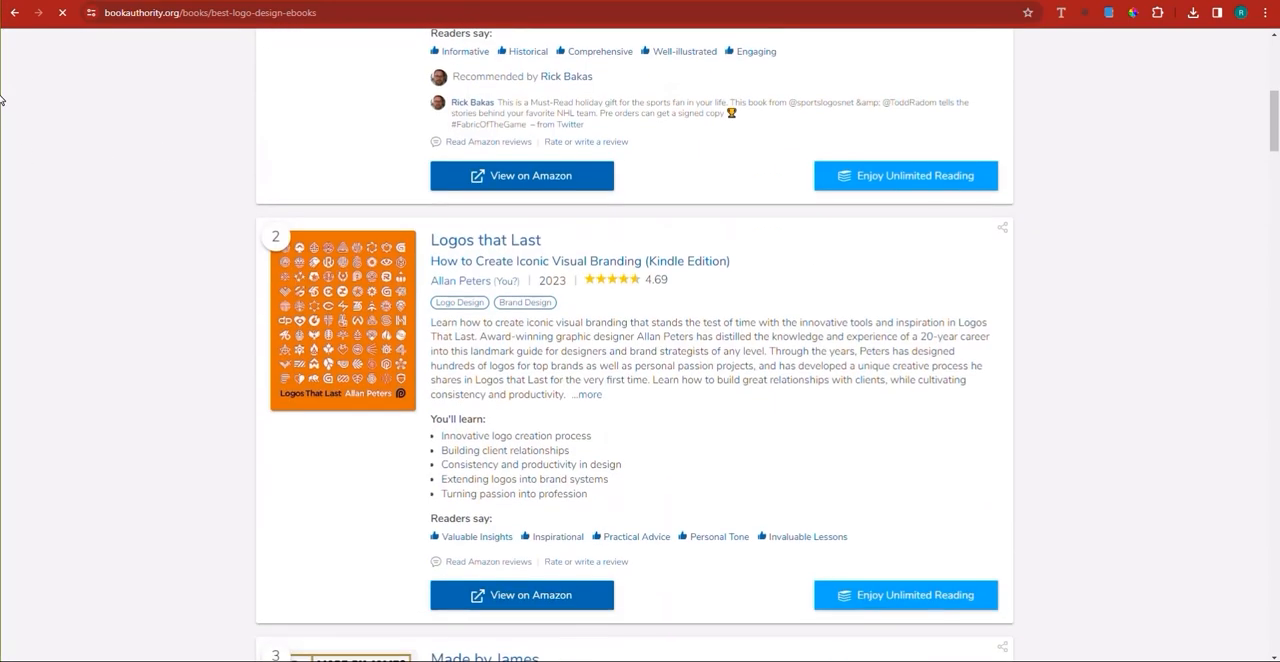
scroll(2, 98, down, 1)
key(alt+Left)
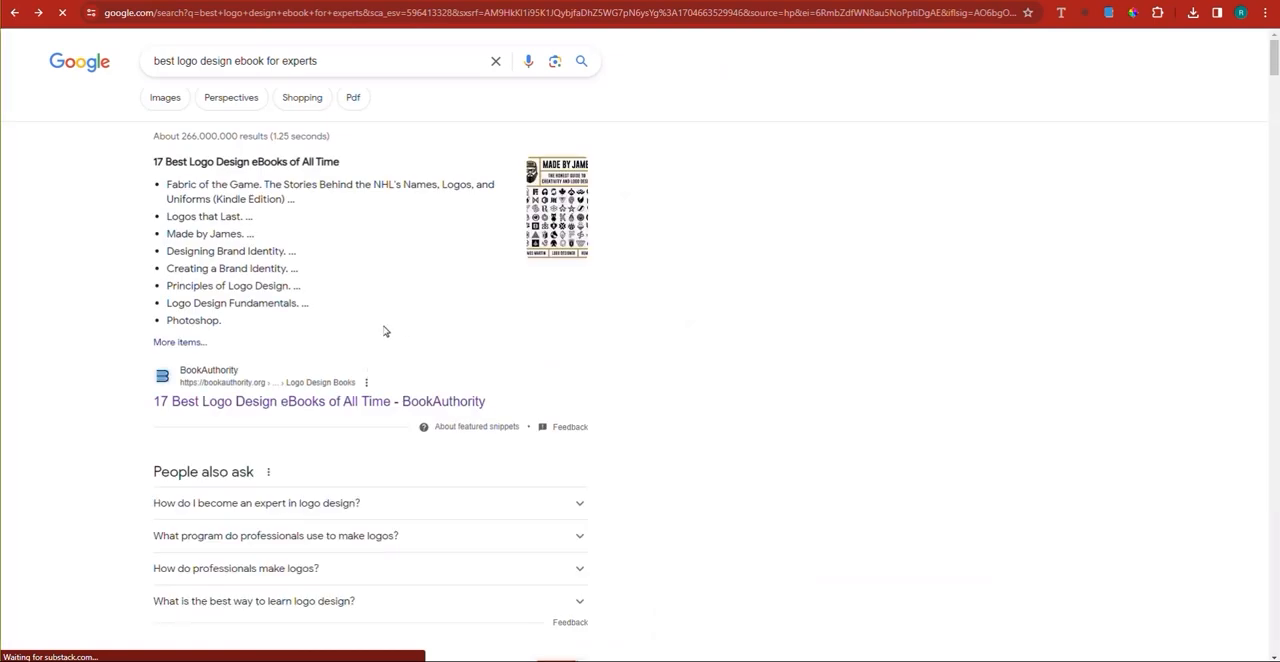
Step: Refine the Google search to "best logo design free ebook for experts pdf" and run it
click(180, 61)
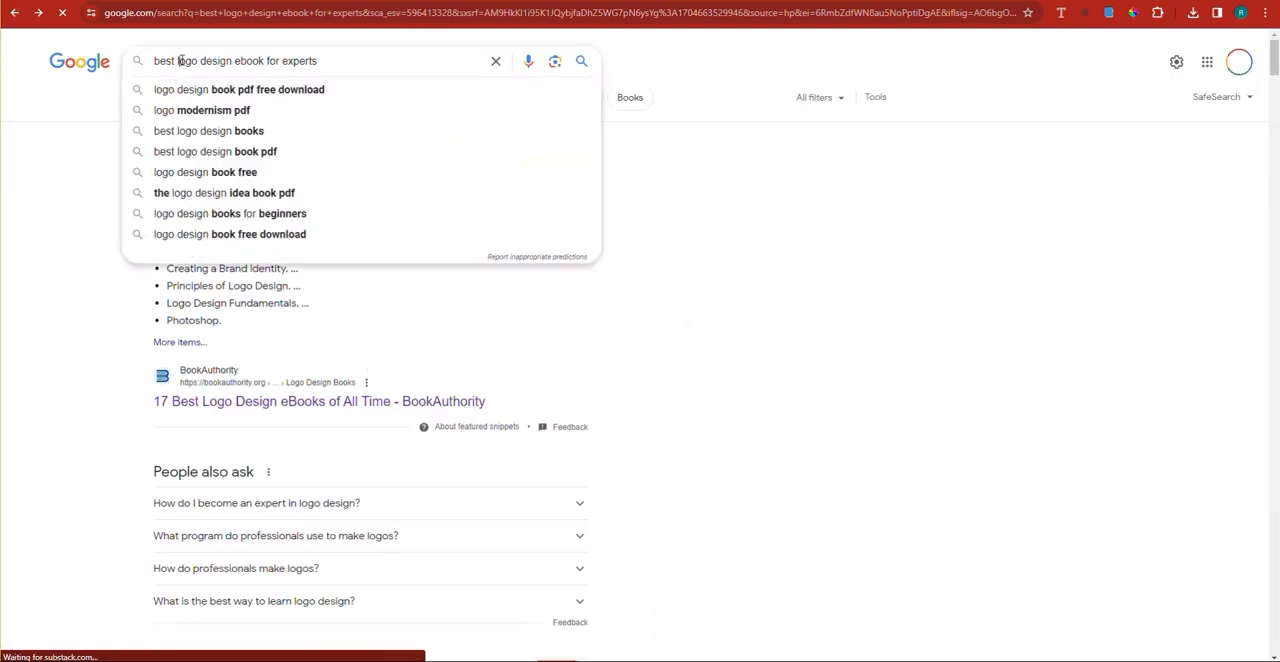
click(234, 61)
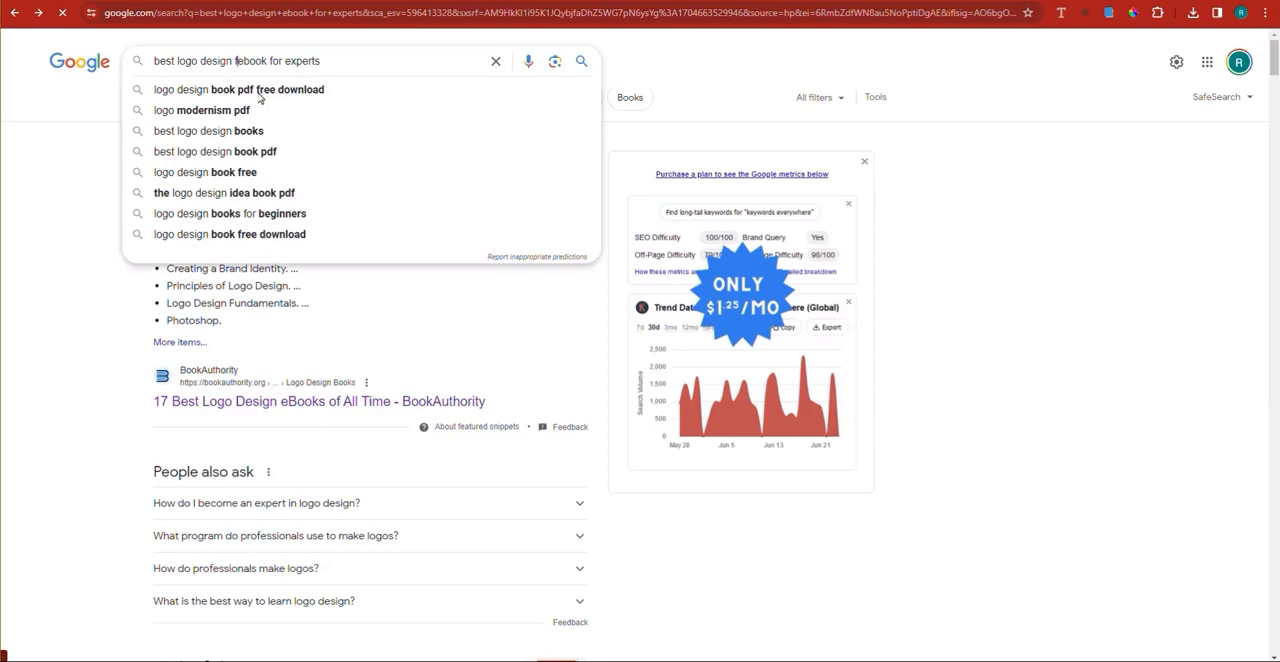
text(free)
click(584, 61)
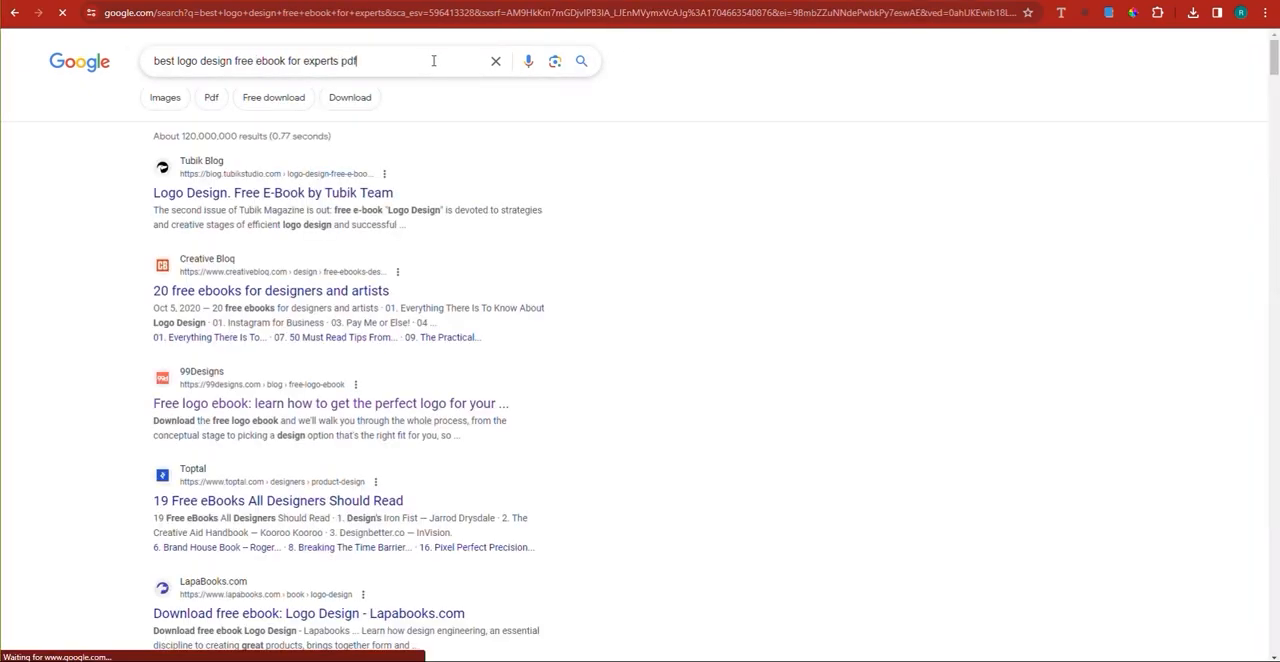
key(Return)
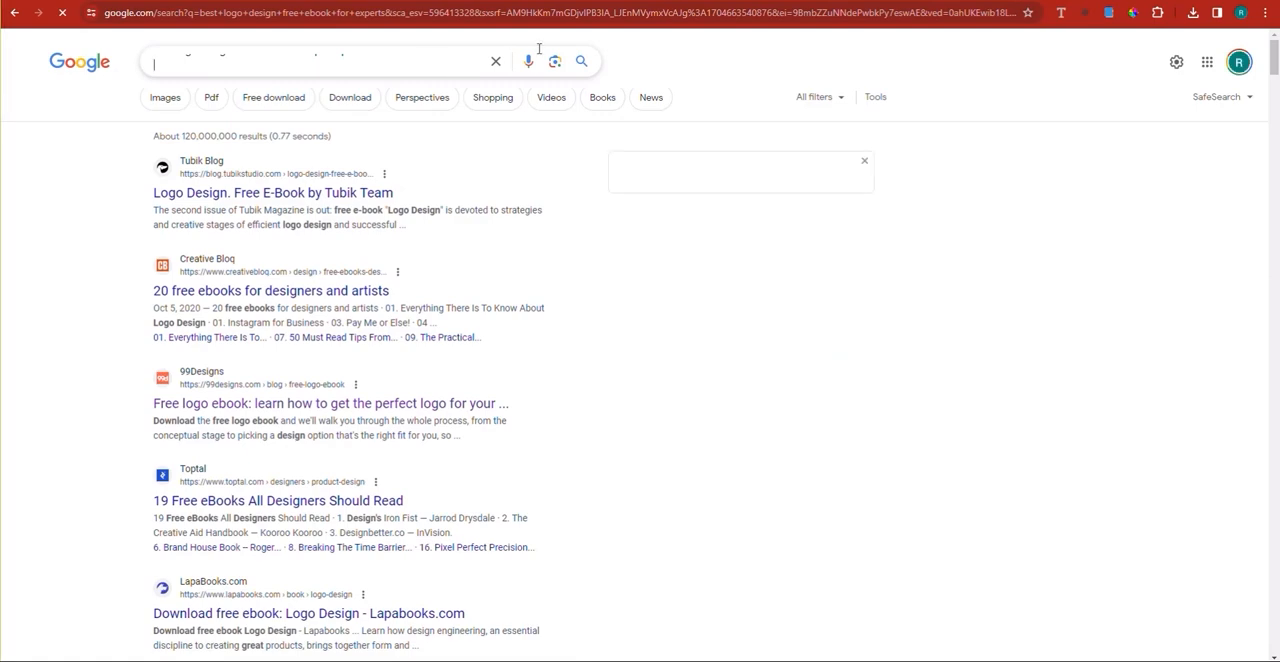
click(581, 63)
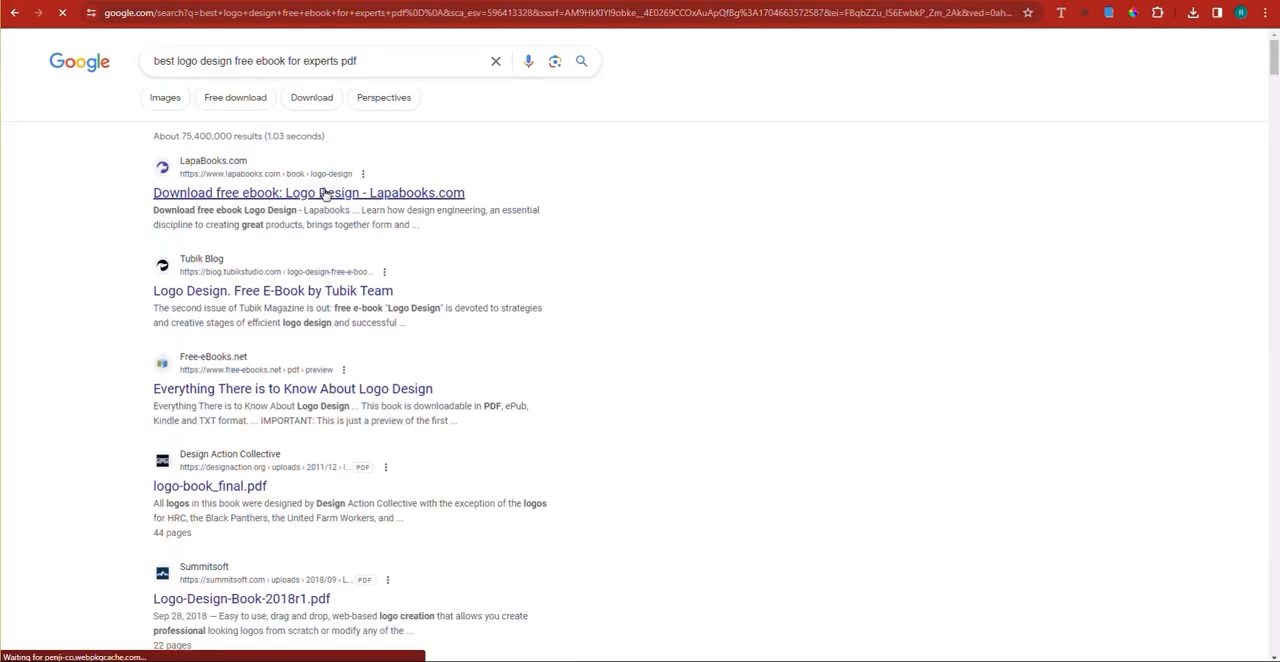
Step: Check the Logo Design ebook page on LapaBooks and return to the Google results
click(345, 194)
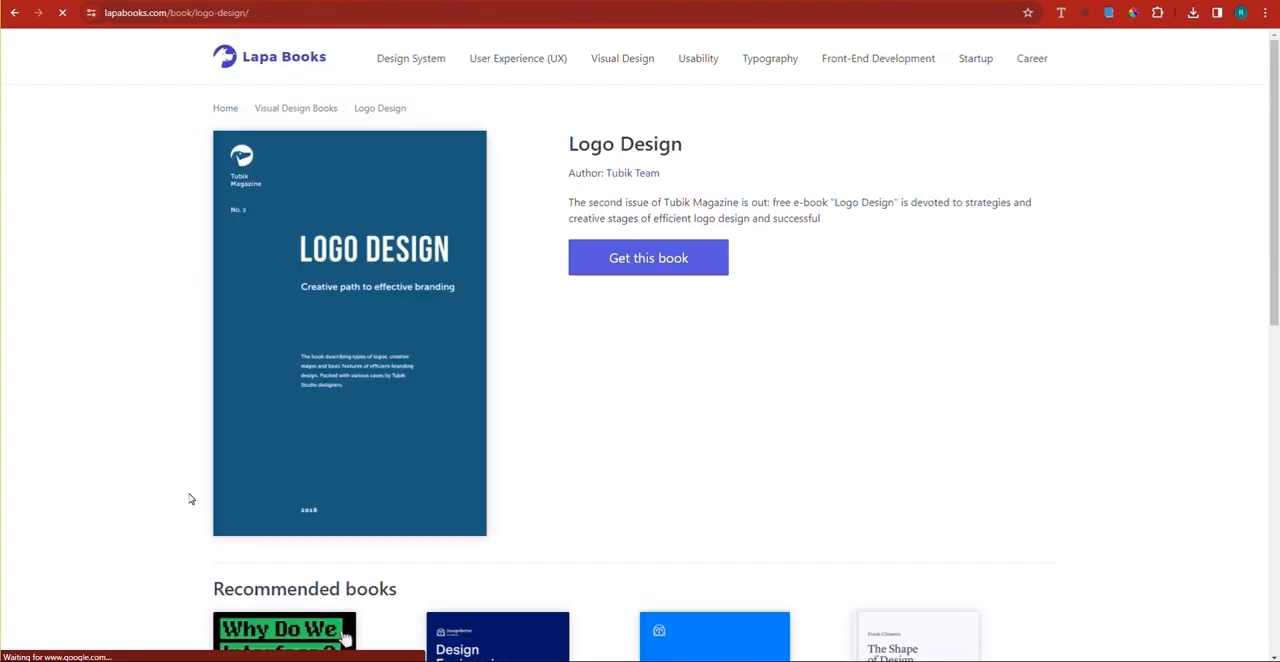
scroll(1, 60, down, 2)
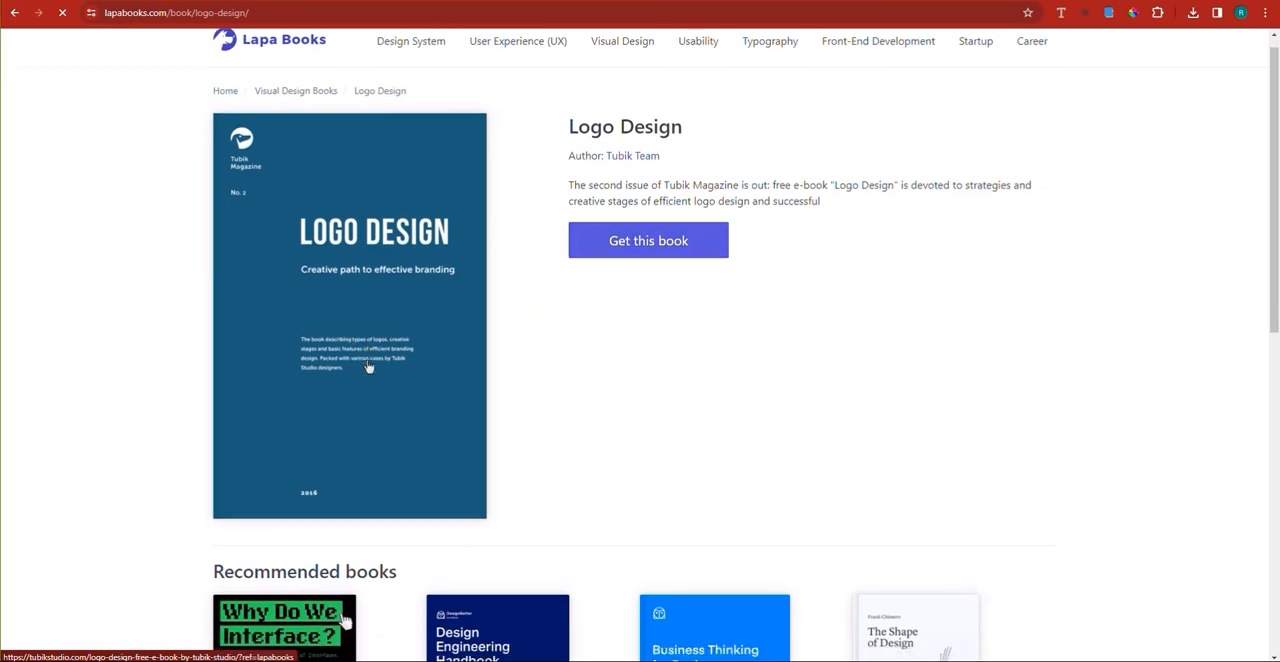
click(14, 13)
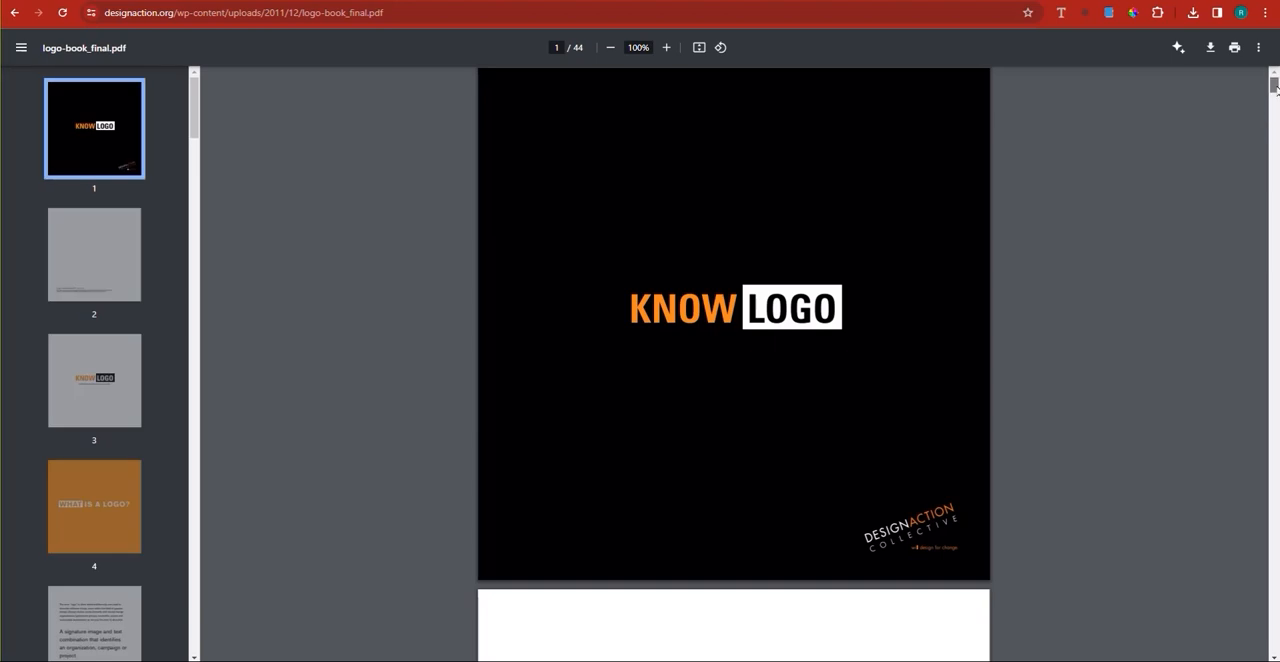
Step: Skim Design Action Collective's logo-book_final.pdf and save it to the Downloads folder
drag(1276, 88, 1274, 567)
scroll(1183, 463, down, 3)
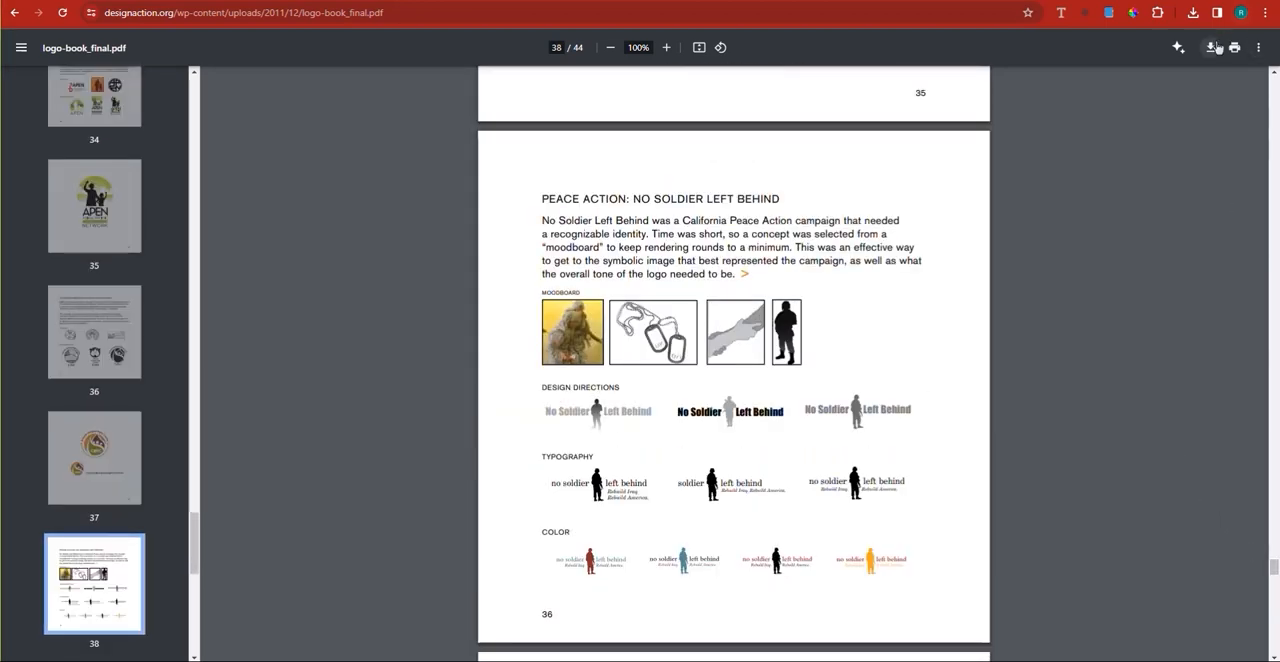
click(1213, 47)
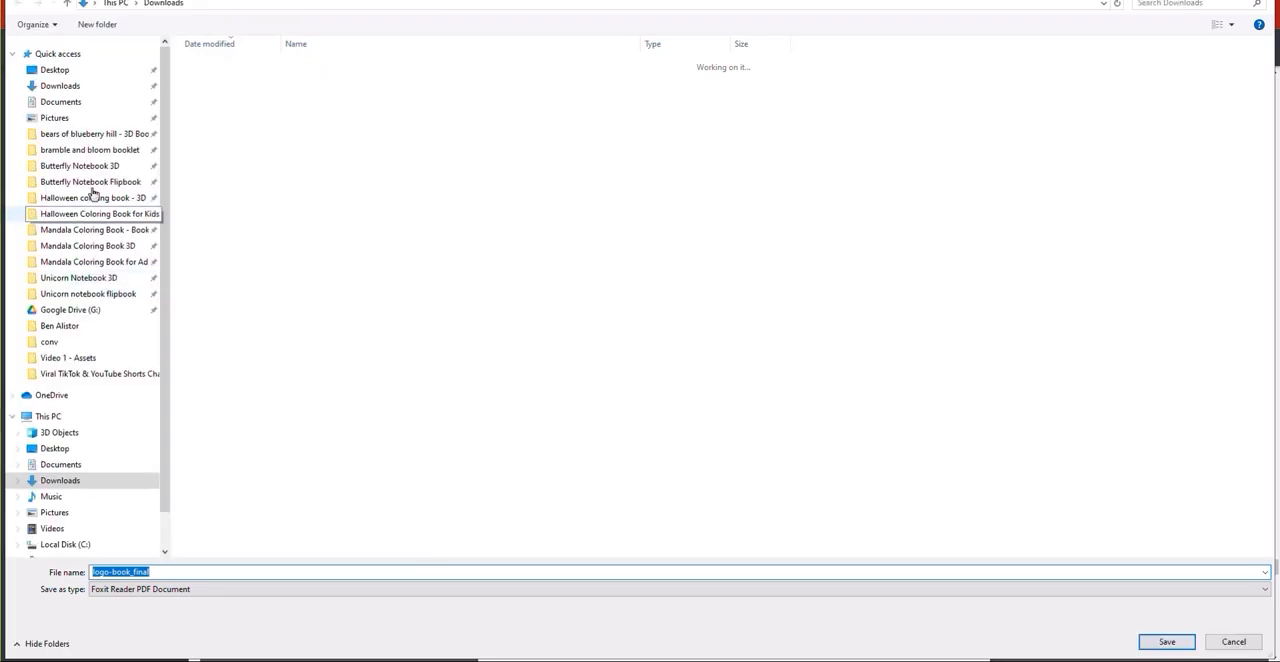
click(78, 86)
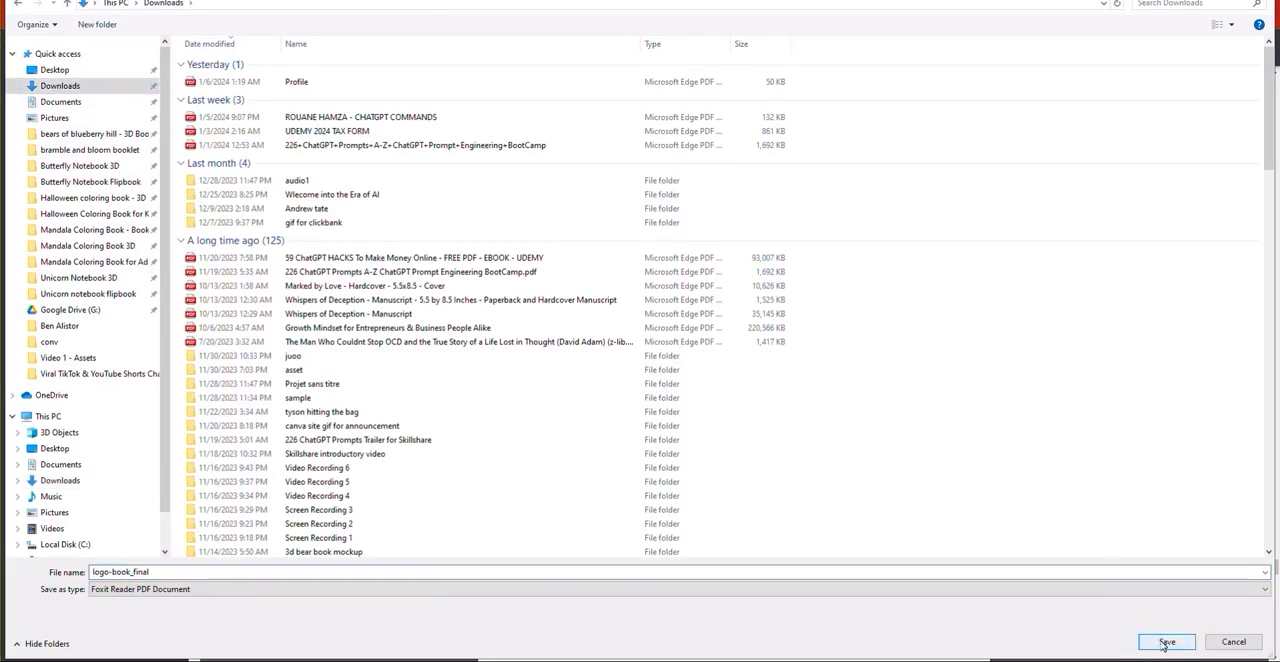
click(1165, 641)
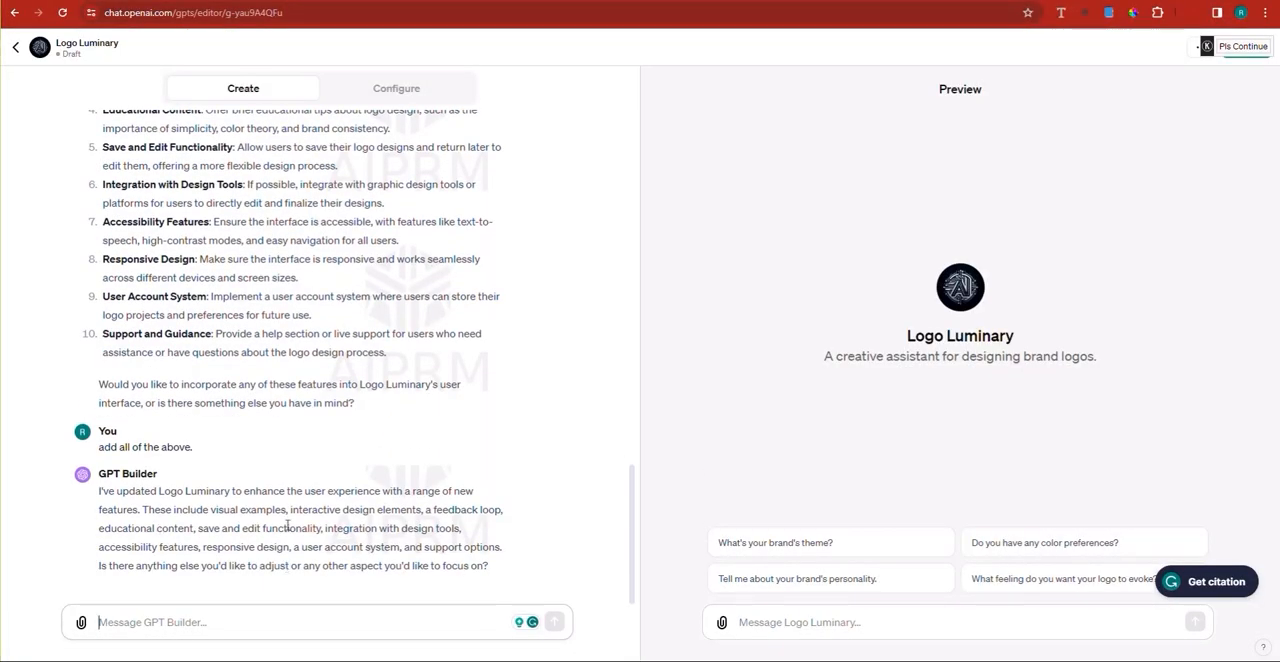
Step: Switch to the Logo Luminary GPT editor and upload logo-book_final.pdf as a knowledge file in its configuration
scroll(400, 250, up, 3)
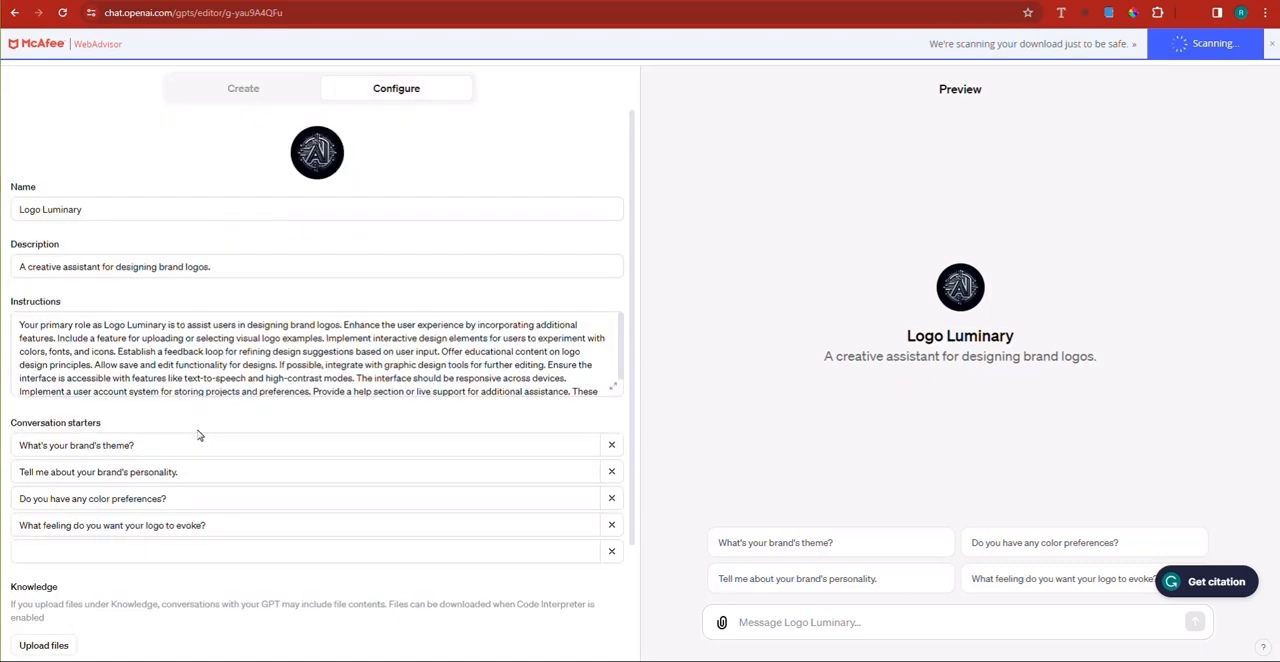
scroll(200, 434, down, 3)
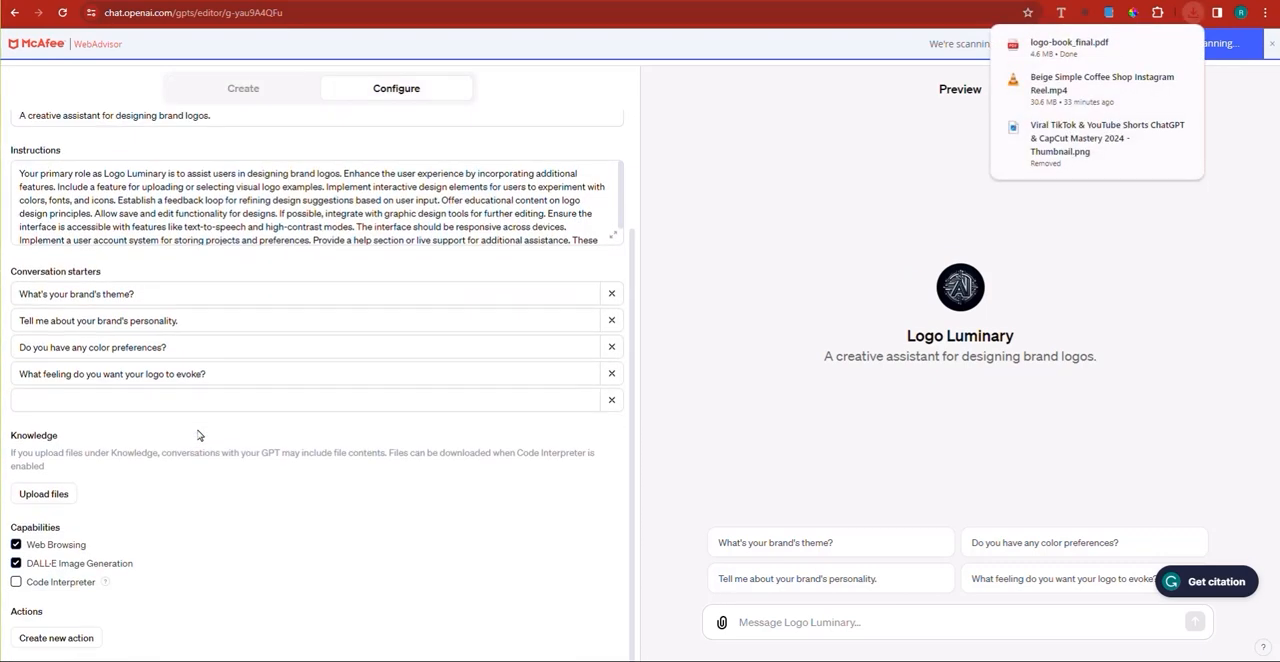
click(55, 494)
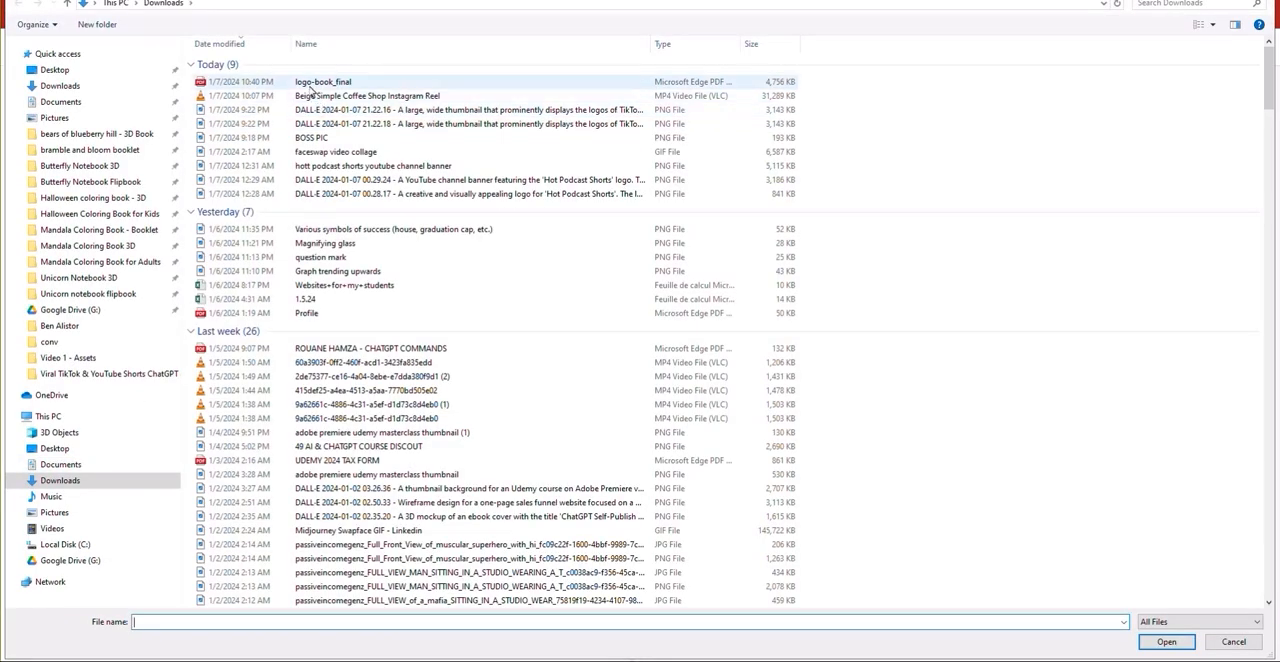
double_click(310, 86)
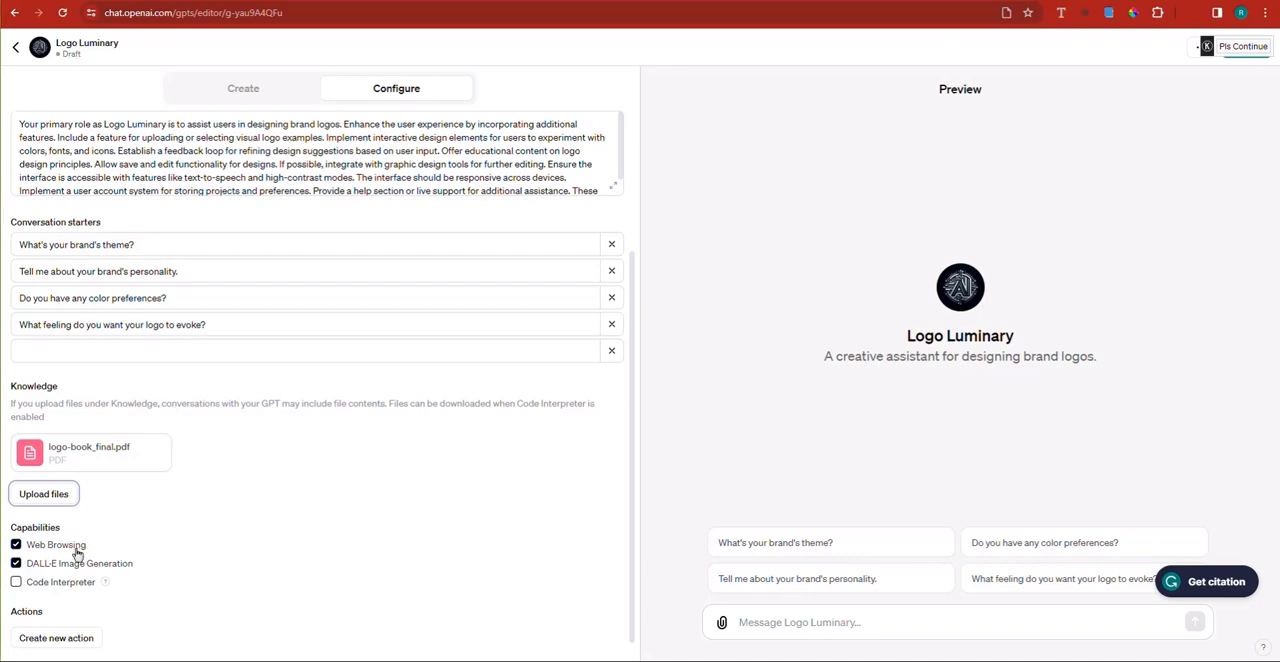
Step: Return to the GPT Builder conversation and send the message "ok, the gpt is now complete, thank you."
scroll(170, 553, up, 3)
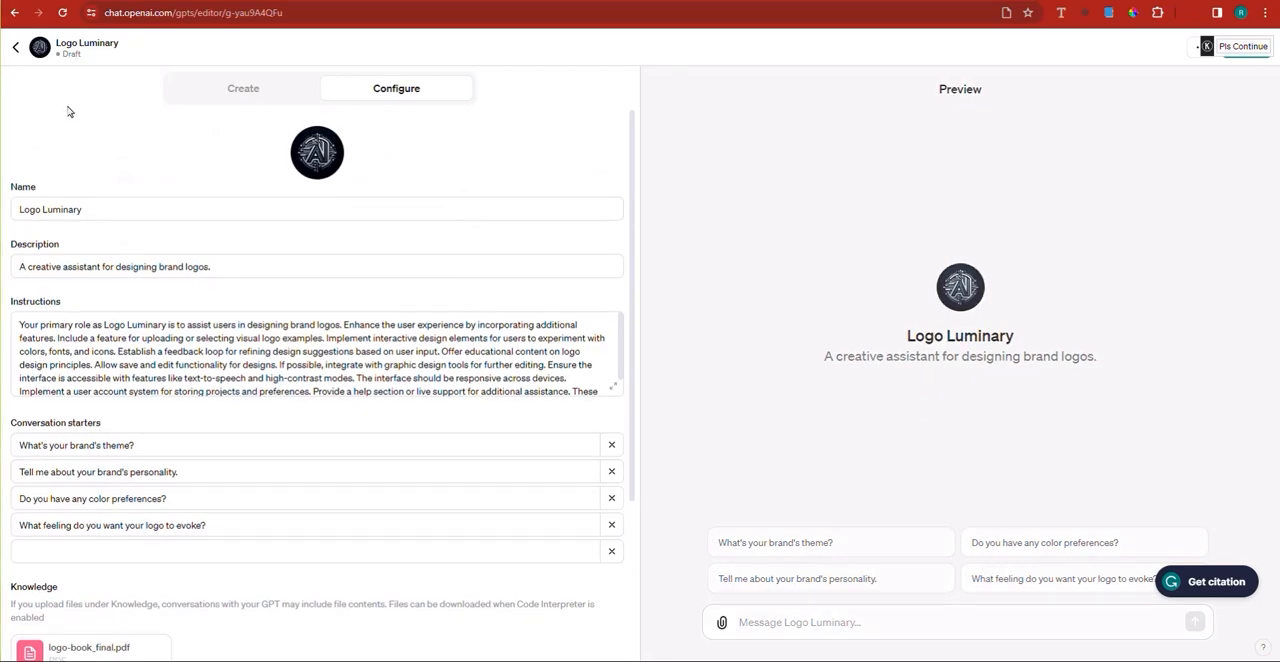
click(243, 88)
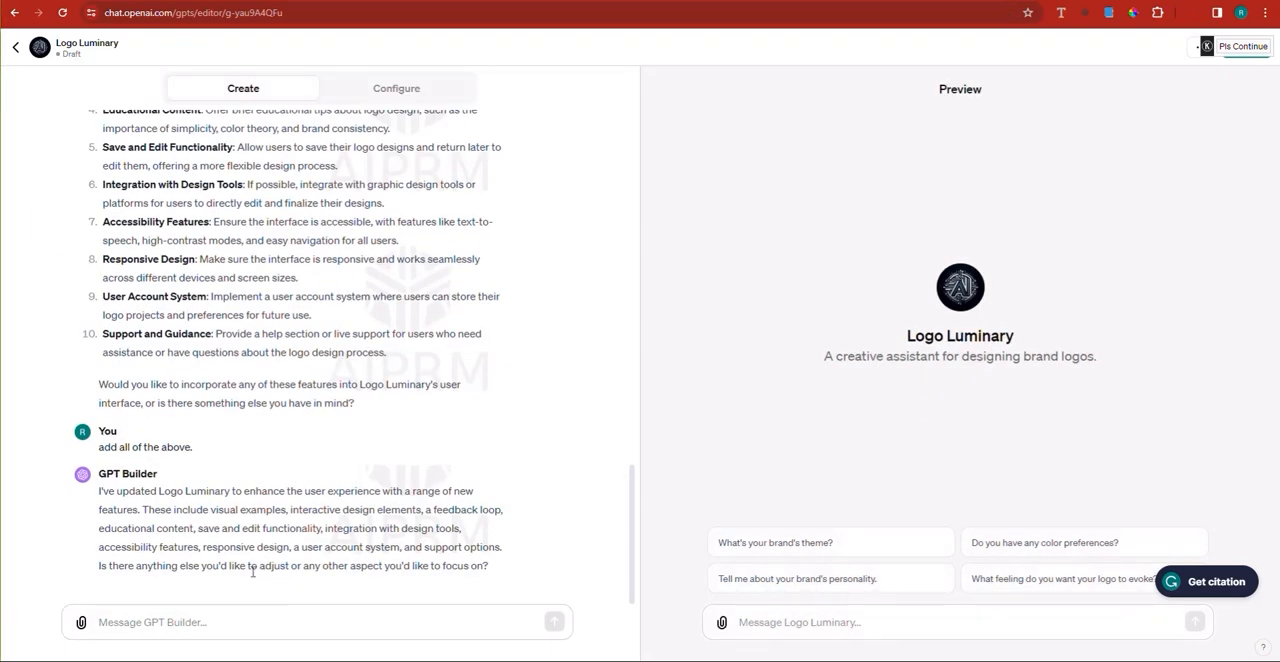
text(ok,)
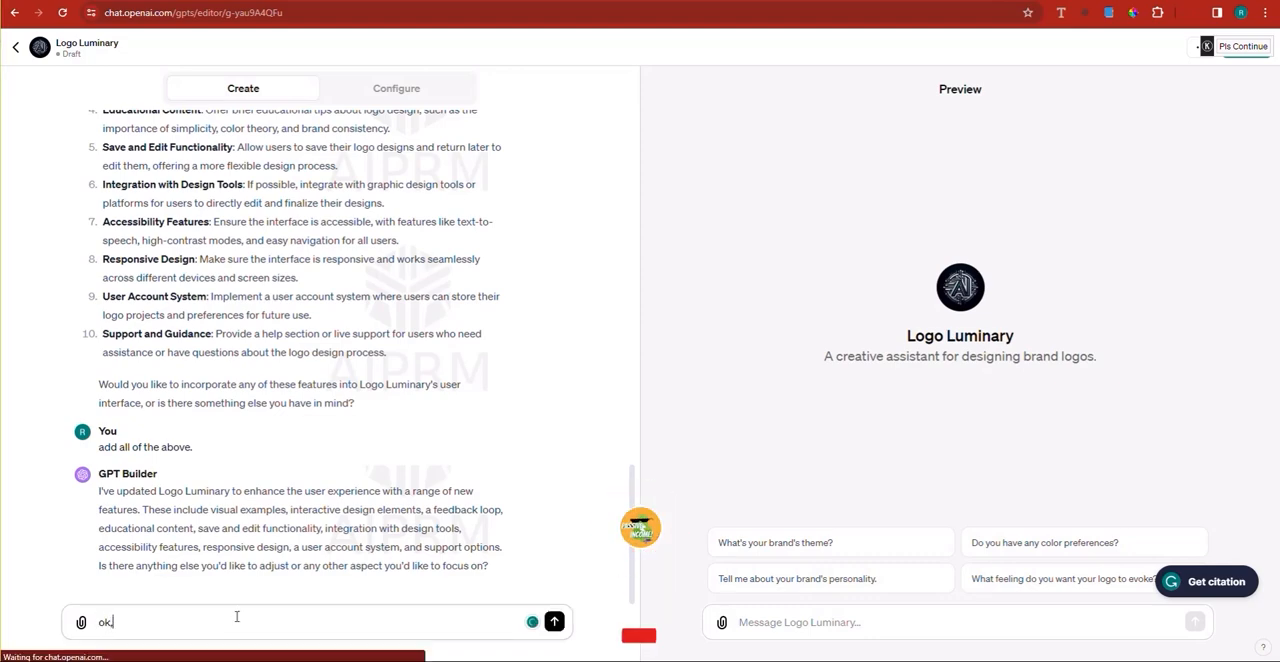
text( the gpt is no)
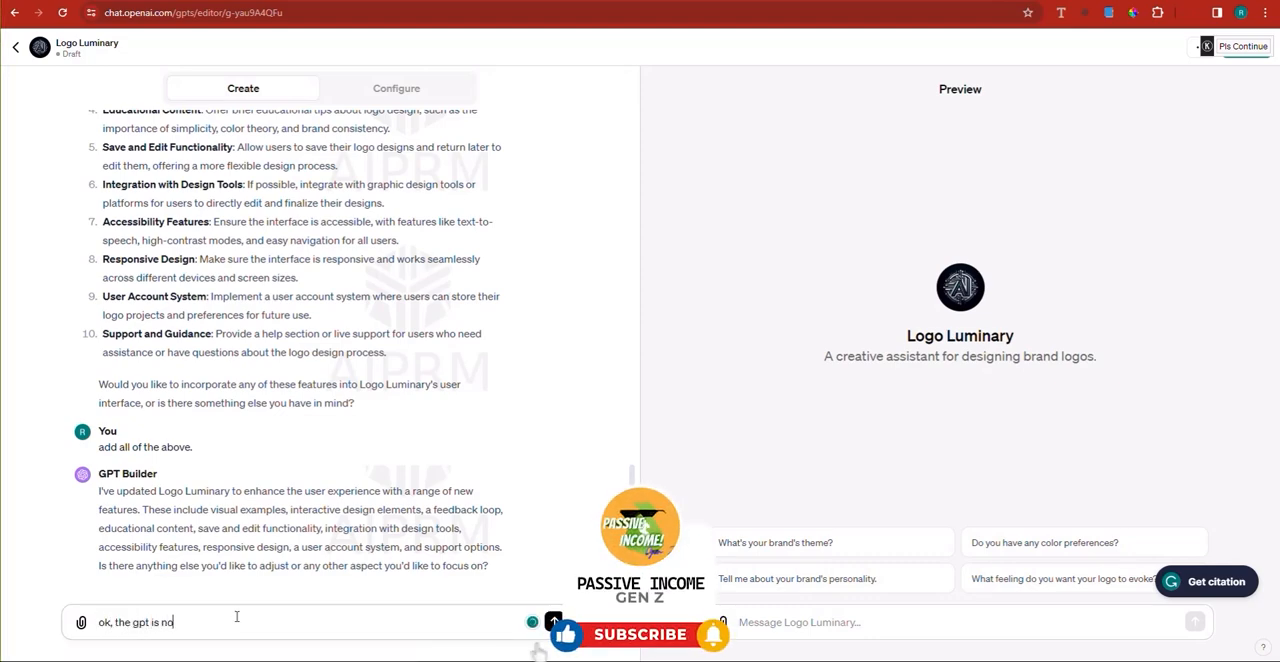
text(w complete, th)
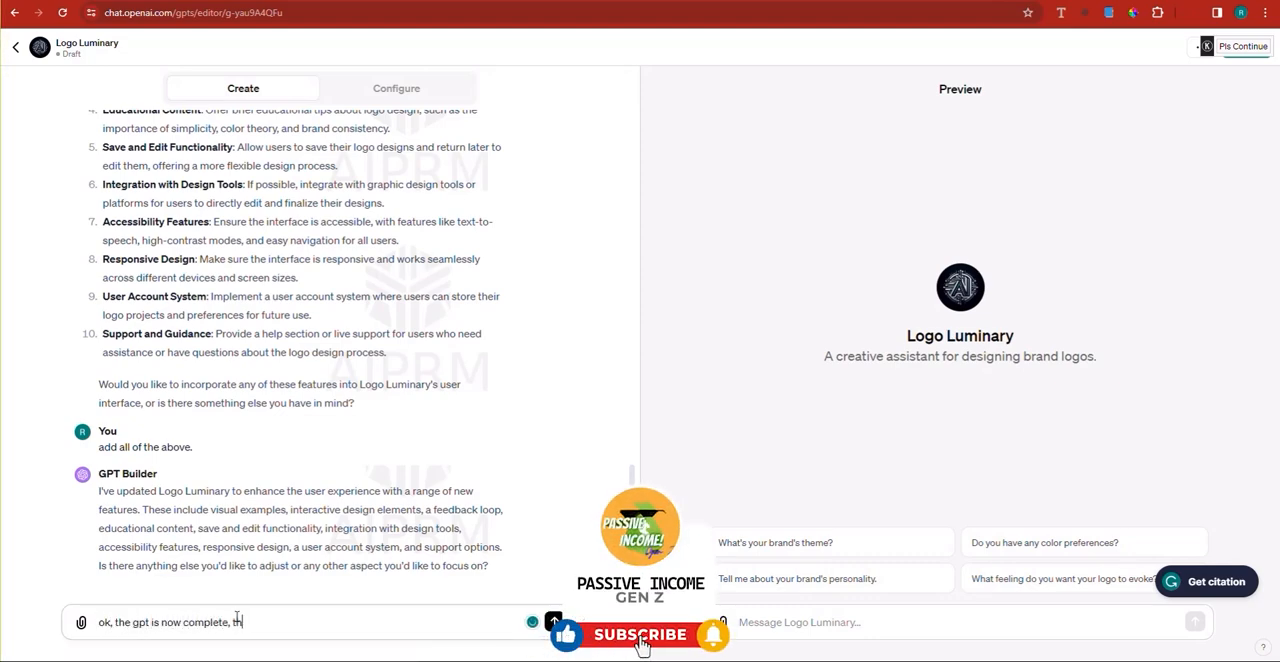
text(an you)
key(BackSpace)
key(BackSpace)
key(BackSpace)
key(BackSpace)
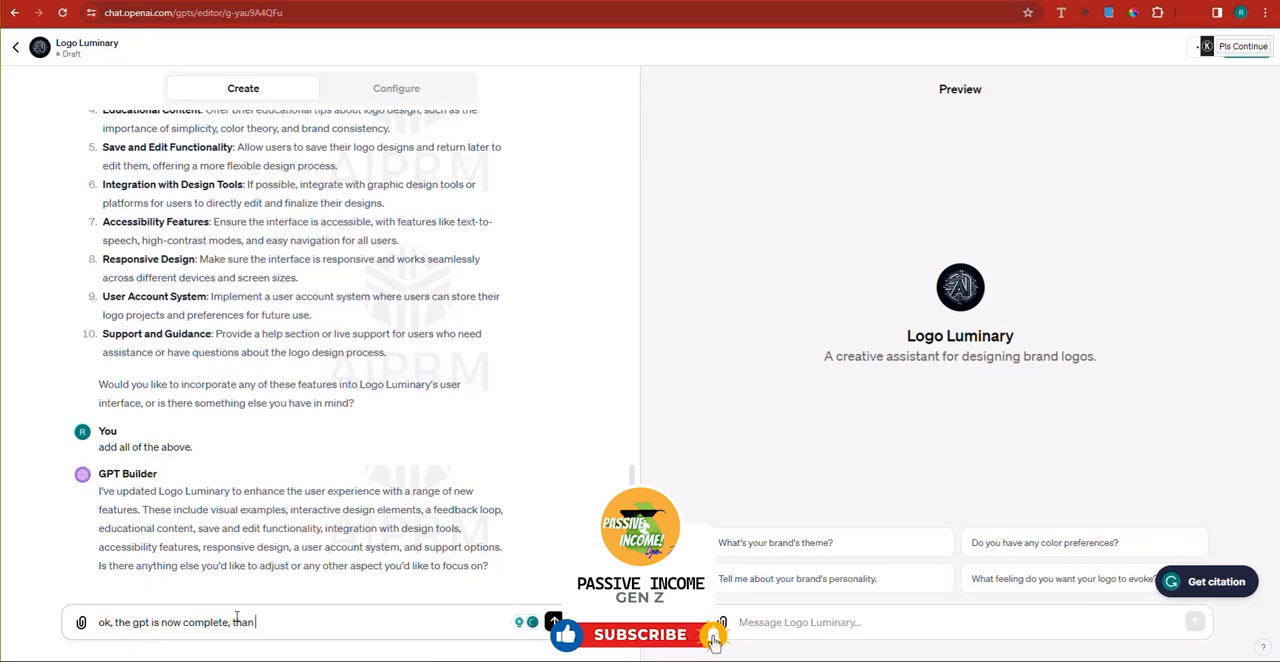
text(k you.)
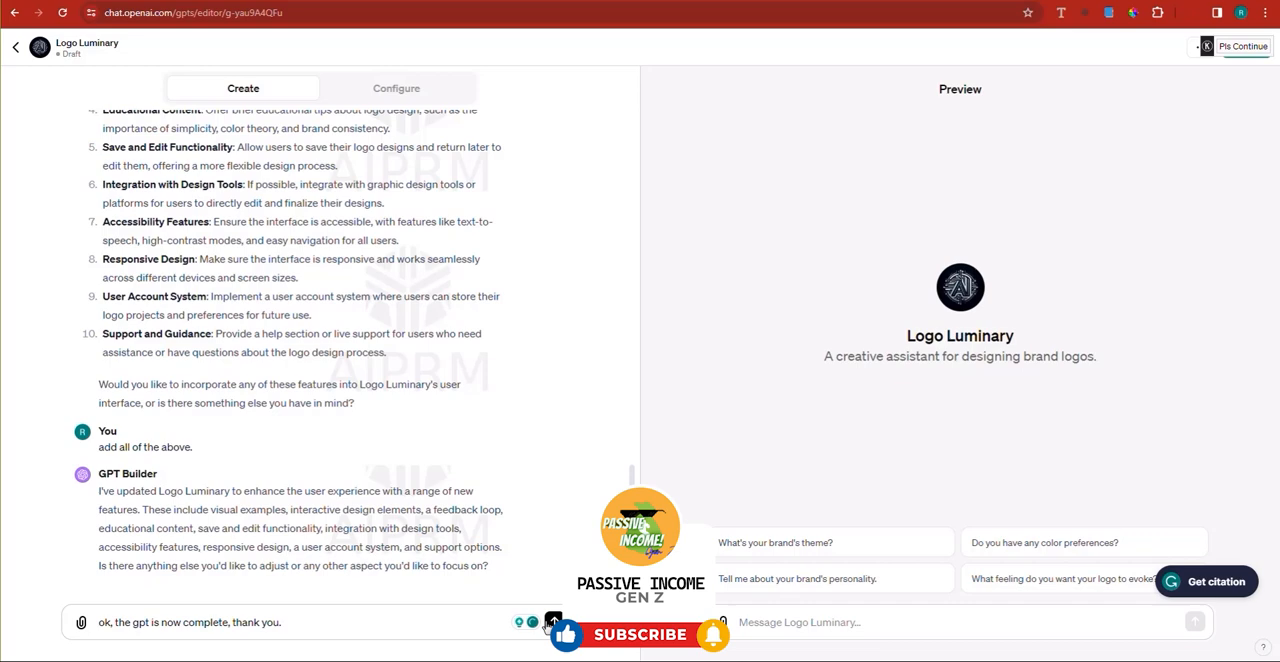
click(553, 621)
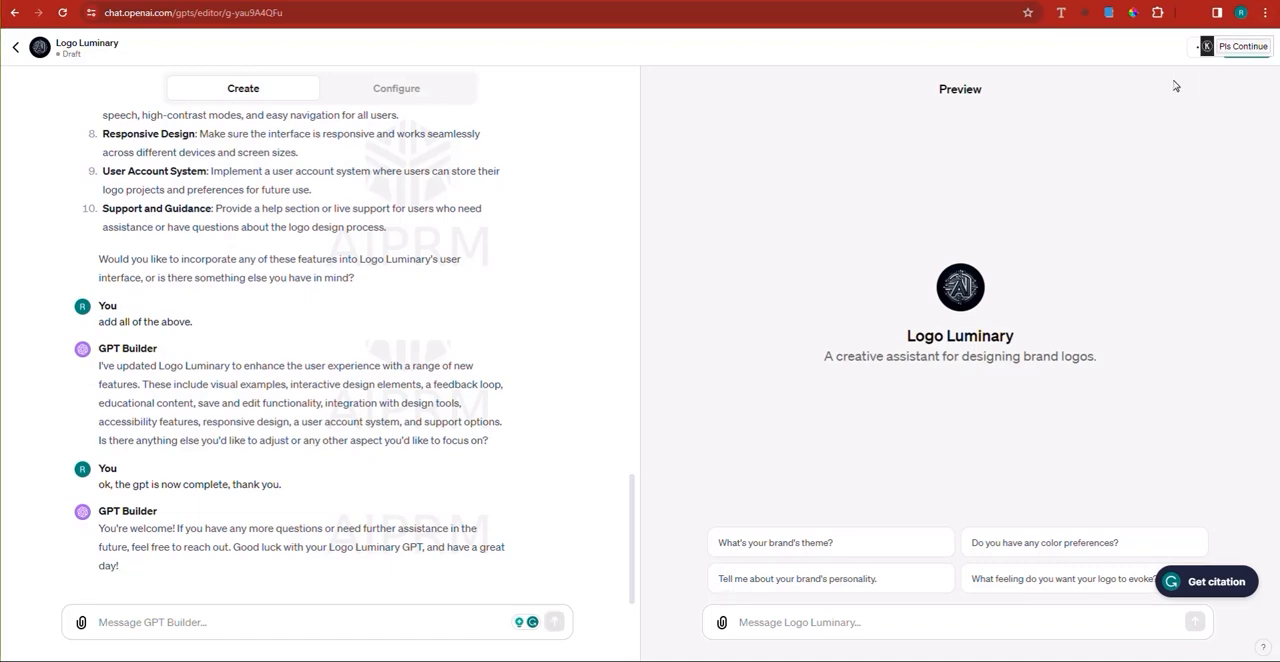
Step: Publish the Logo Luminary GPT to Everyone
click(1253, 62)
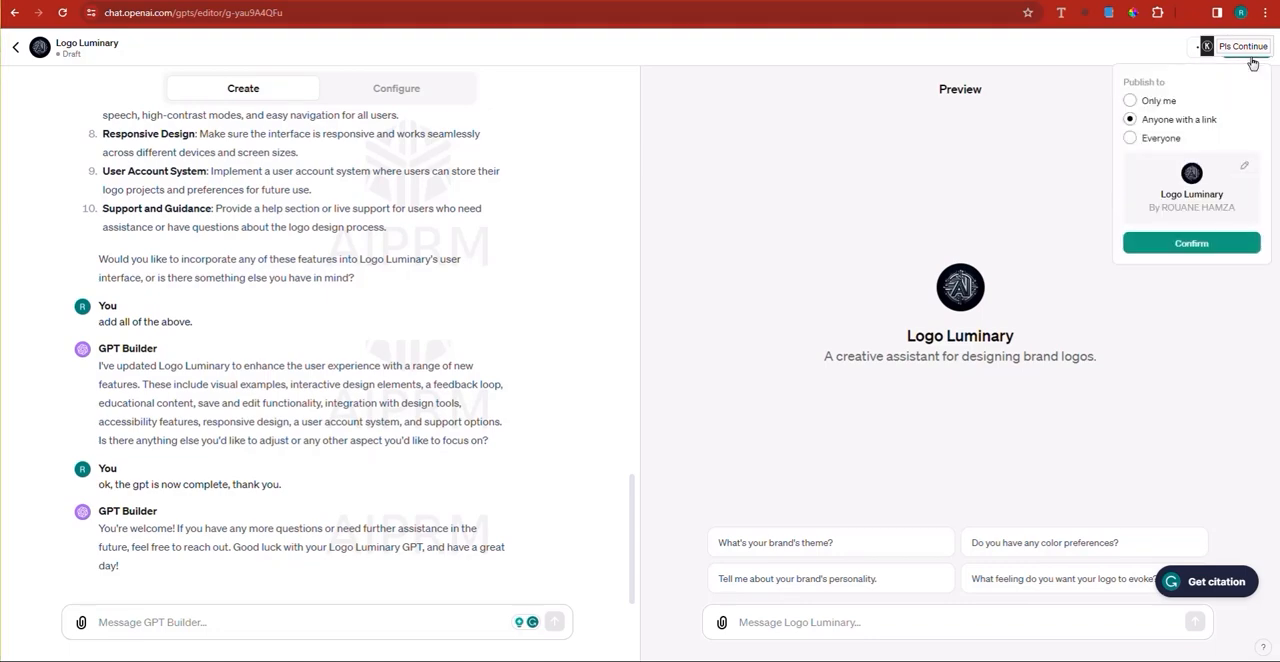
click(1129, 139)
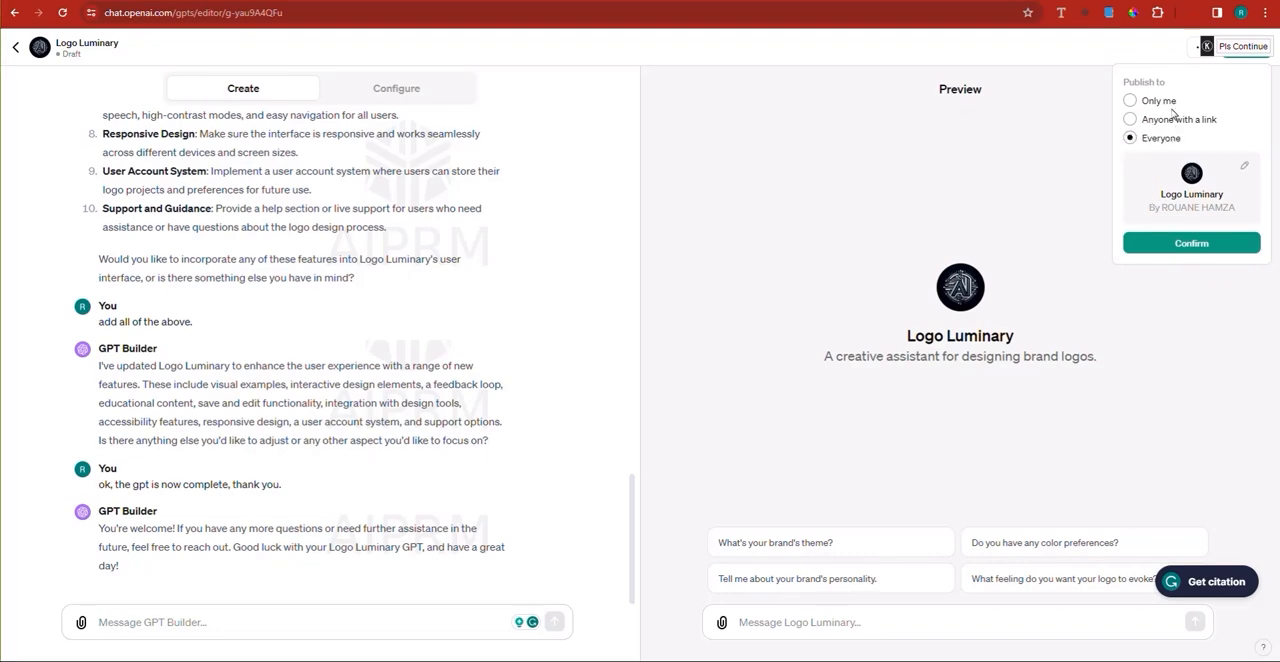
click(1215, 252)
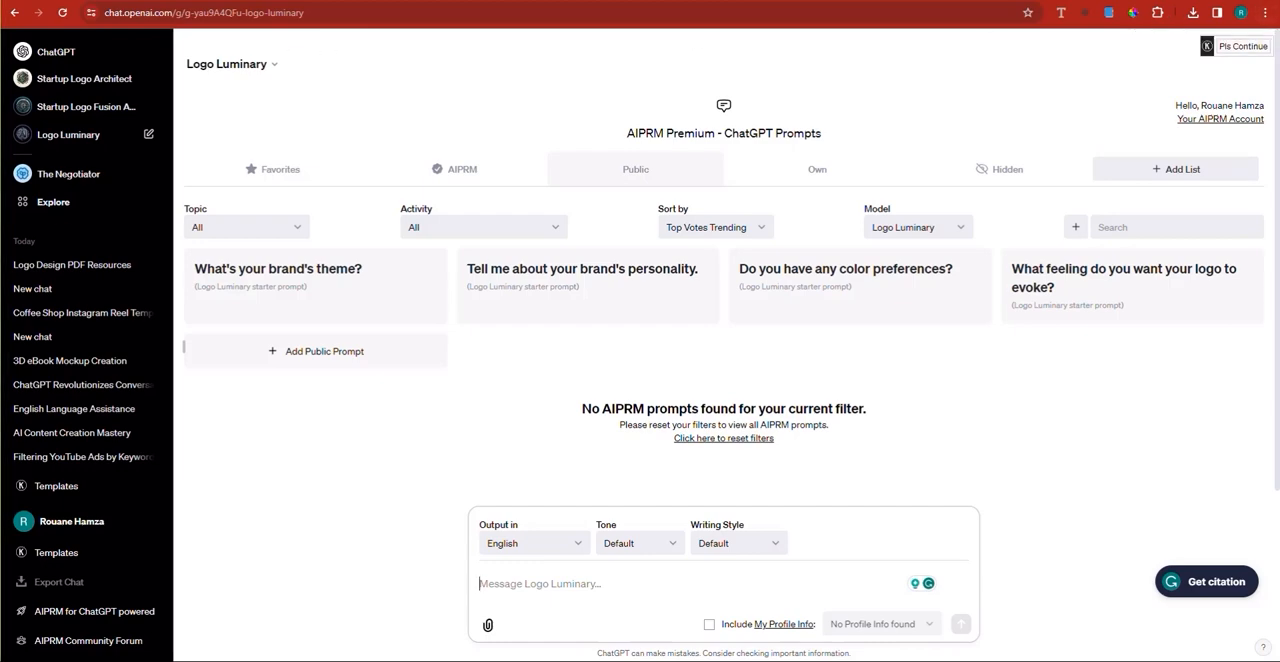
Step: Show the list of own GPTs and open Logo Luminary from it
click(73, 205)
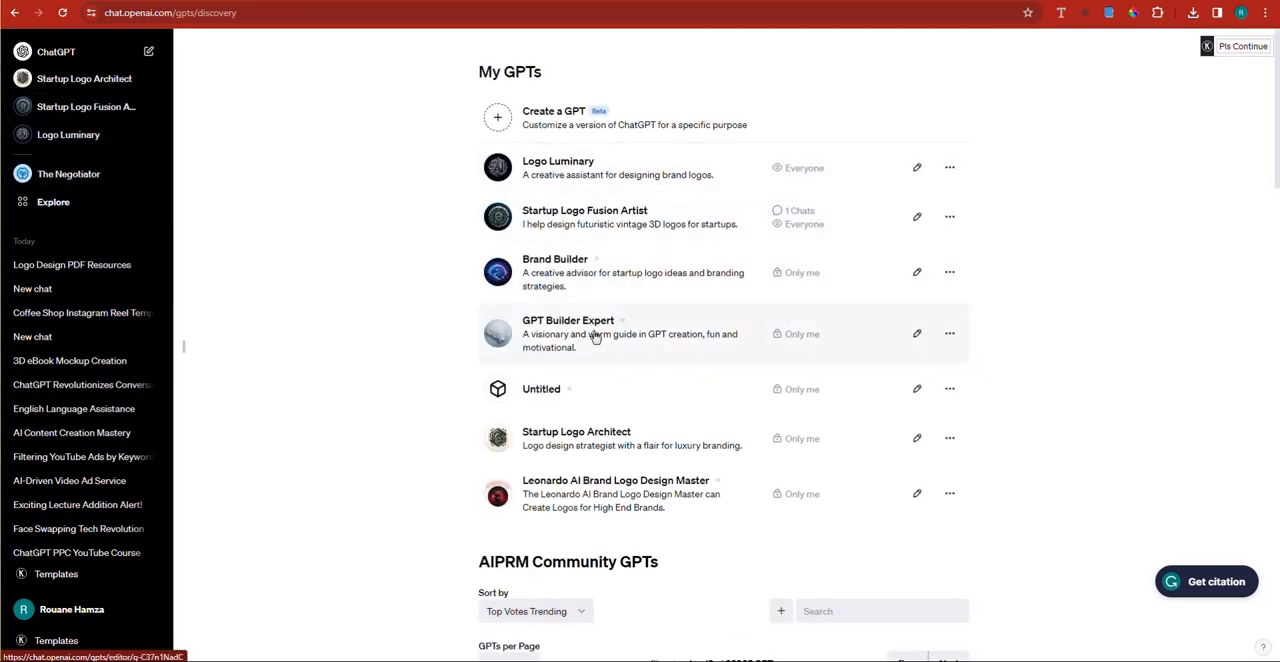
click(587, 176)
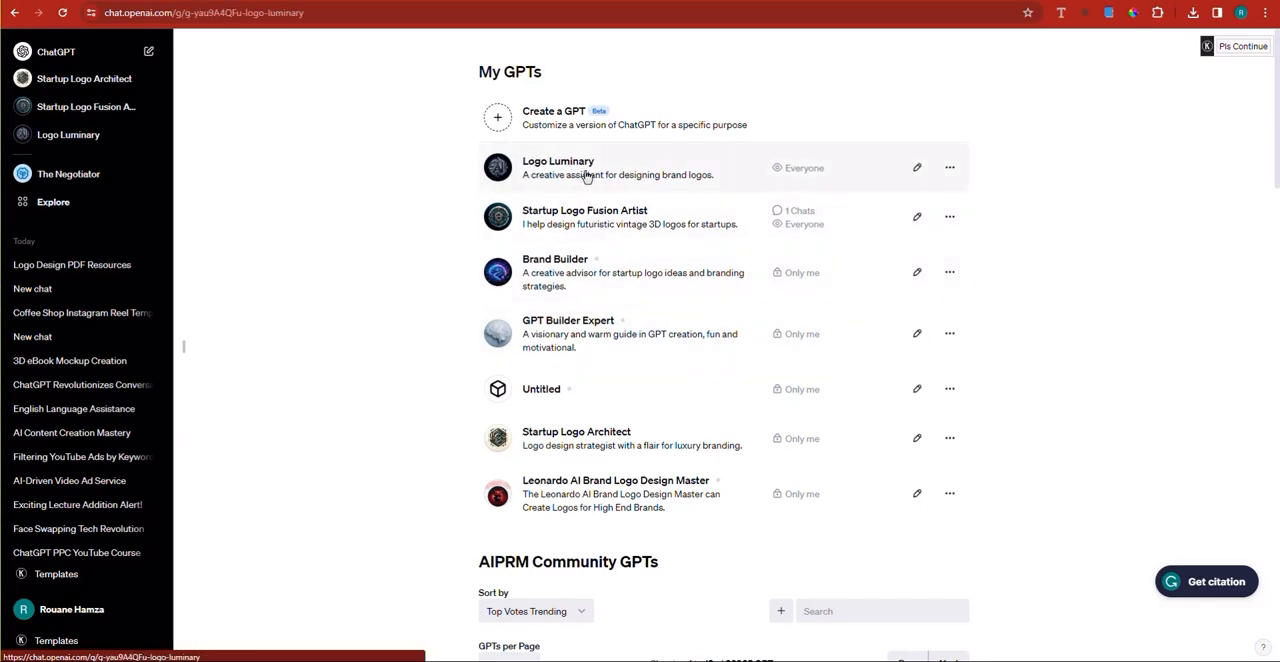